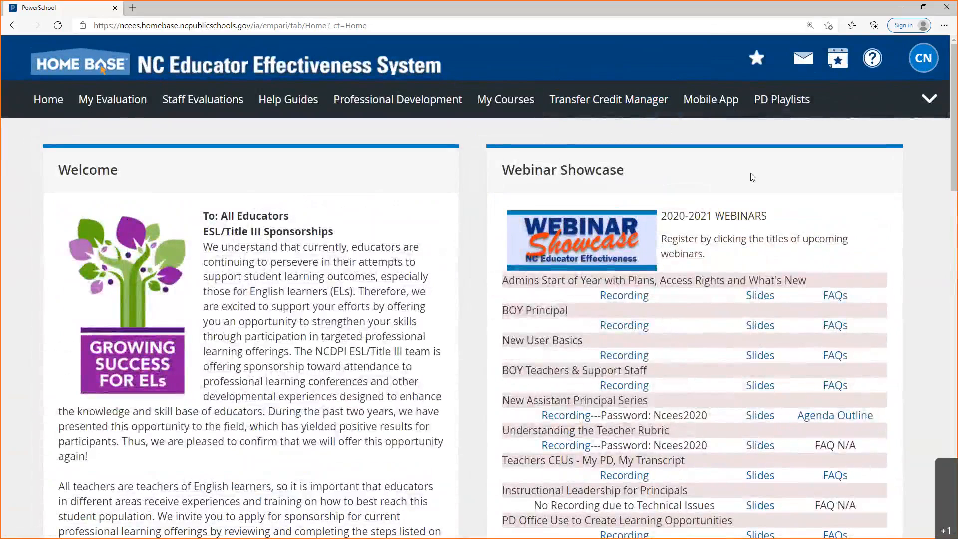
# - Open Course Administration from the Applications section of System Administration
pyautogui.click(929, 102)
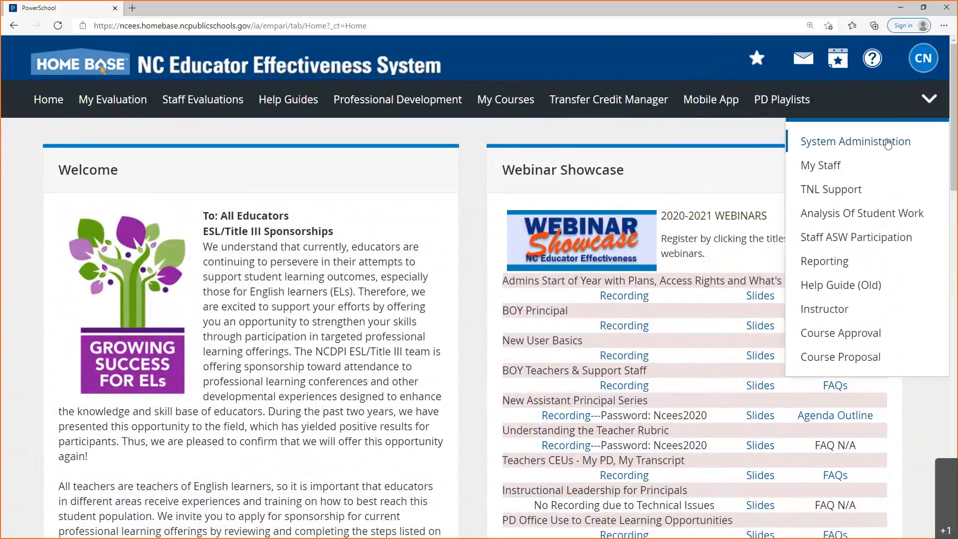
pyautogui.click(887, 142)
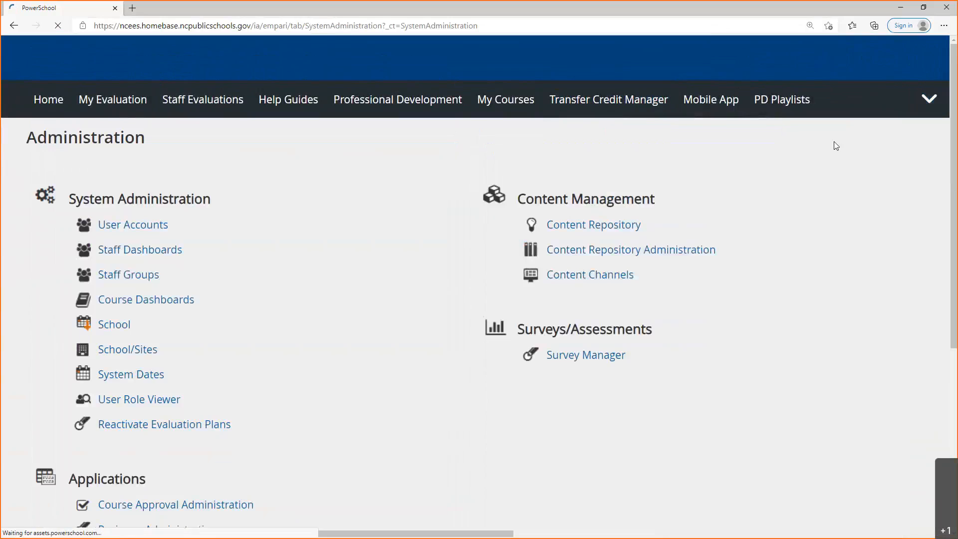
pyautogui.scroll(-4, 285, 258)
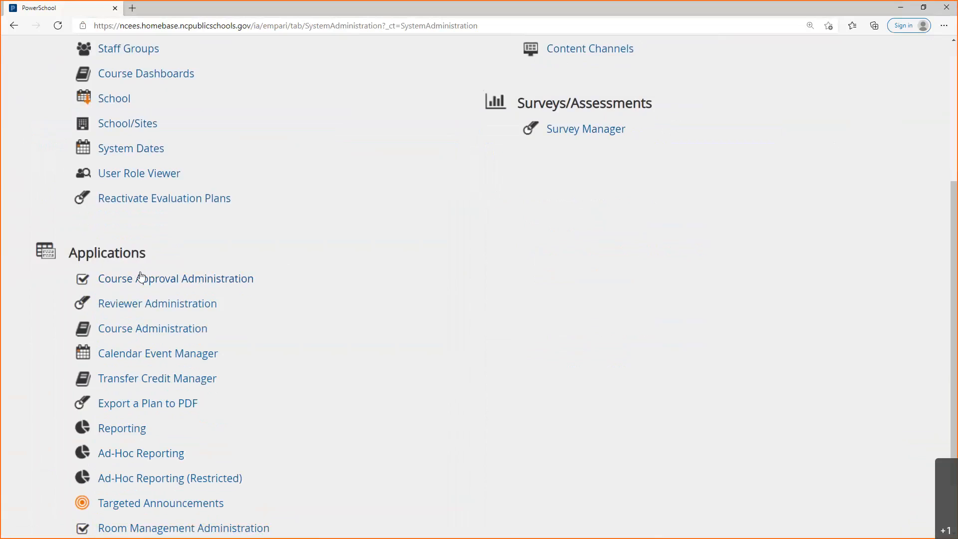
pyautogui.moveTo(76, 252); pyautogui.dragTo(167, 261)
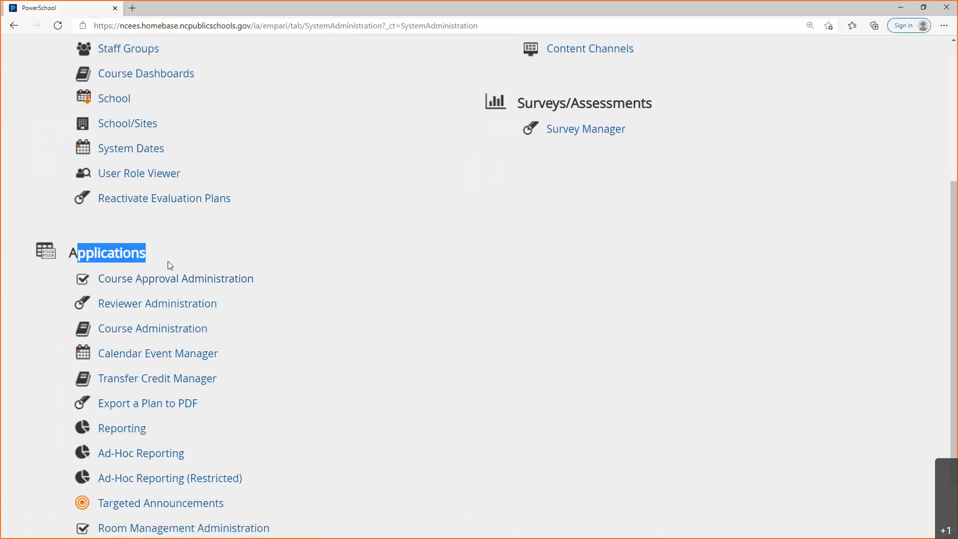
pyautogui.moveTo(220, 328); pyautogui.dragTo(105, 335)
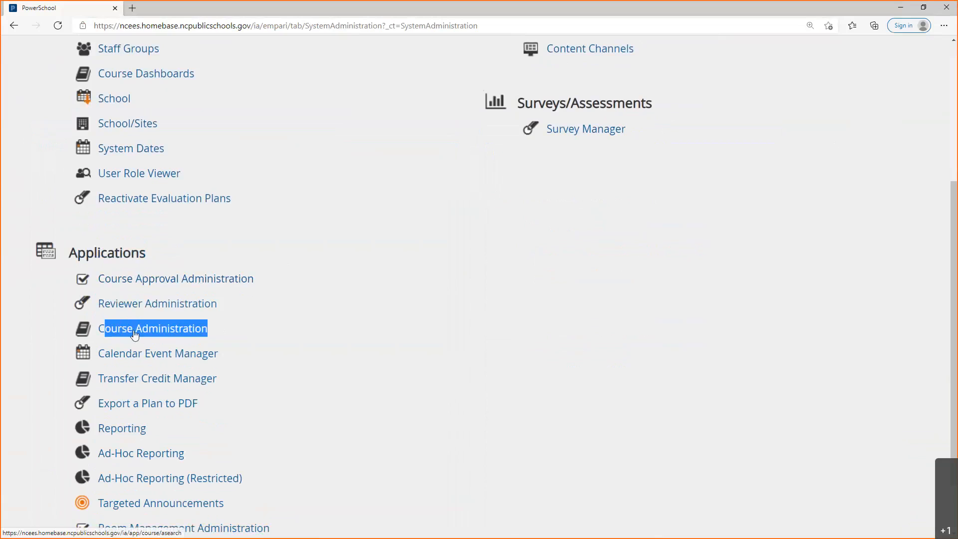
pyautogui.click(163, 331)
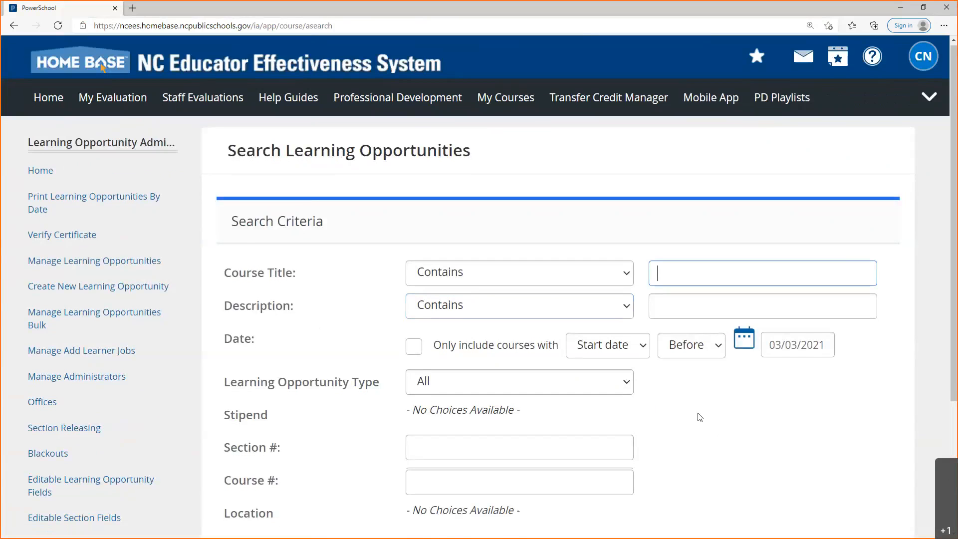
# - Review the learning opportunity search criteria, including the additional options for demographics and duration
pyautogui.scroll(-1, 699, 417)
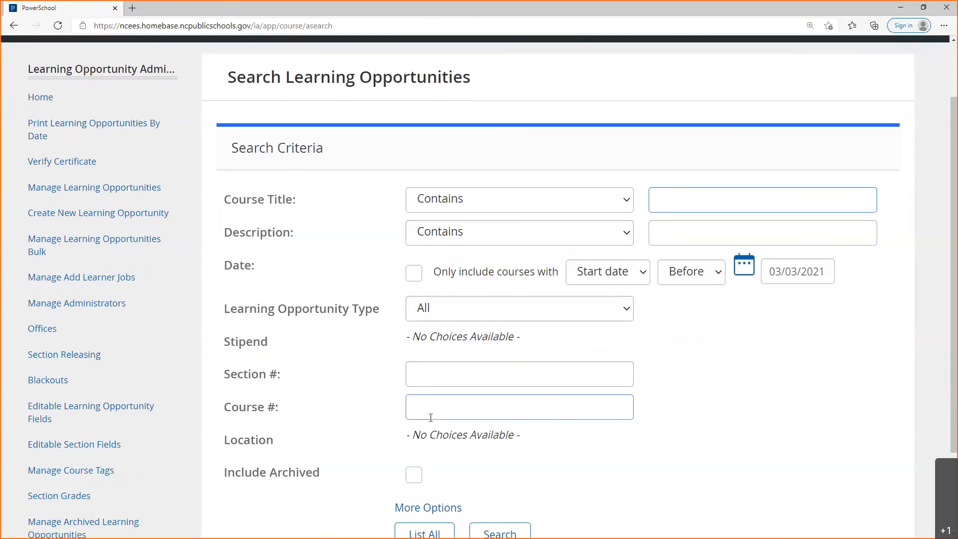
pyautogui.scroll(-2, 310, 466)
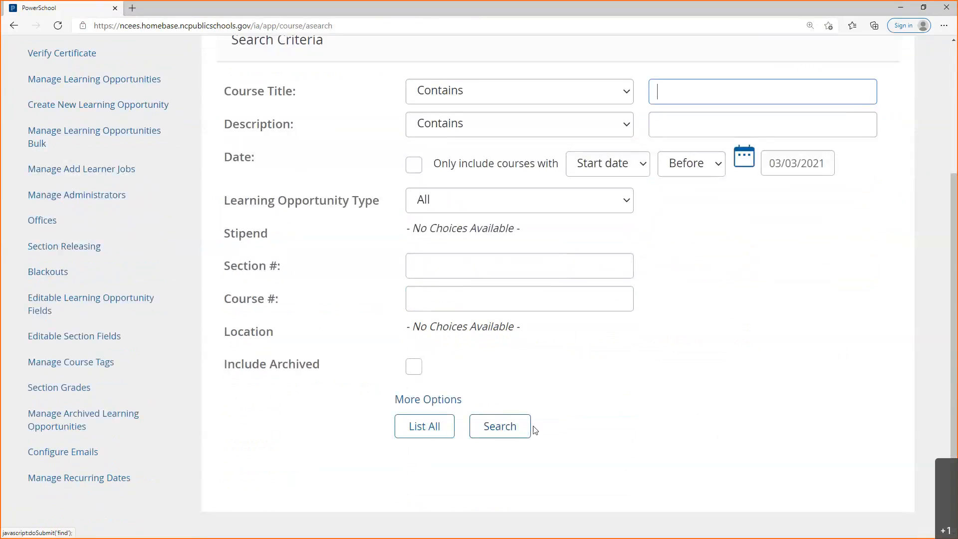
pyautogui.click(443, 399)
pyautogui.scroll(-10, 488, 394)
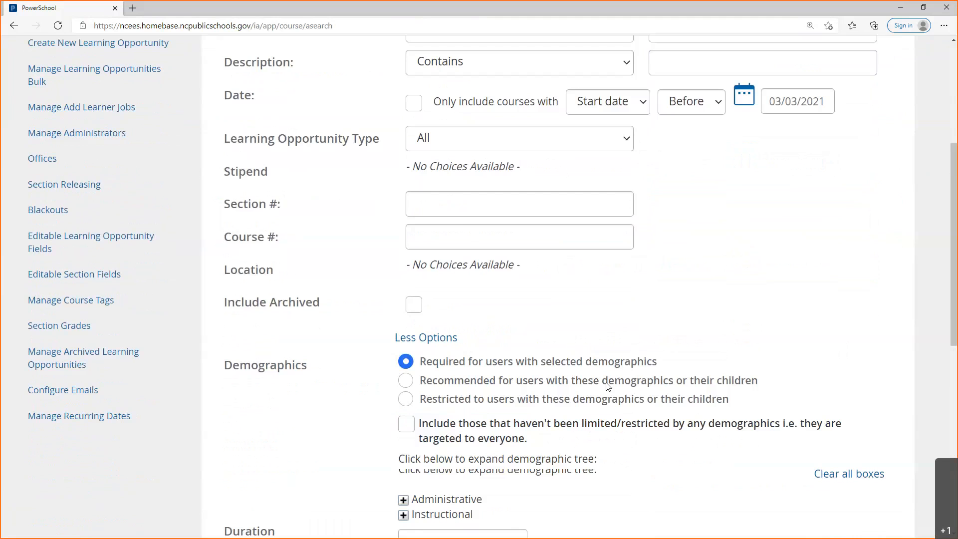
# - Start creating a new learning opportunity of the Instructor Led Course type
pyautogui.scroll(12, 614, 384)
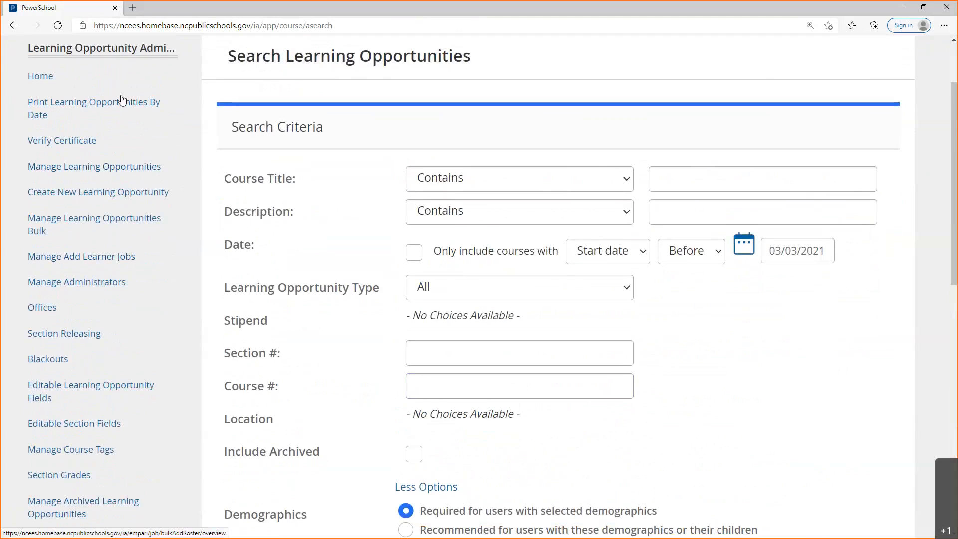
pyautogui.click(95, 196)
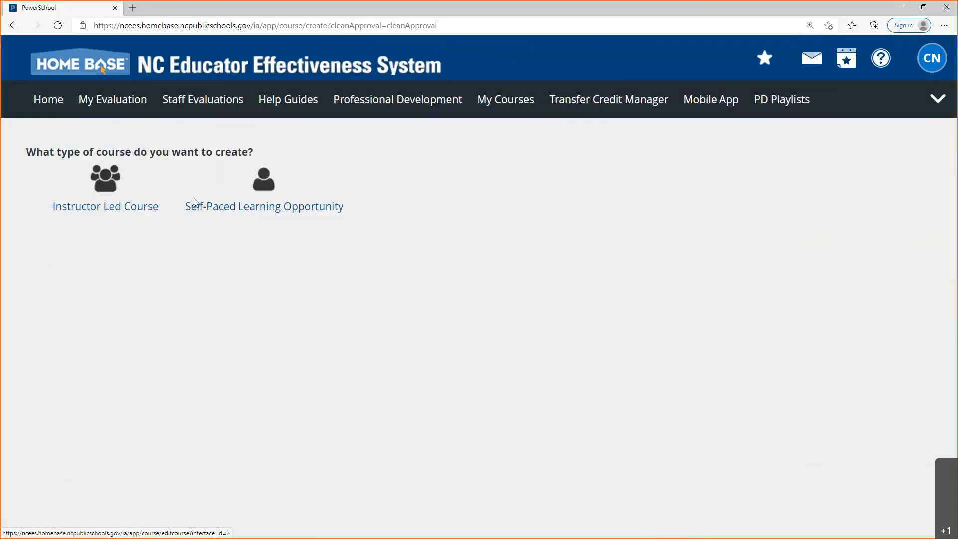
pyautogui.click(133, 212)
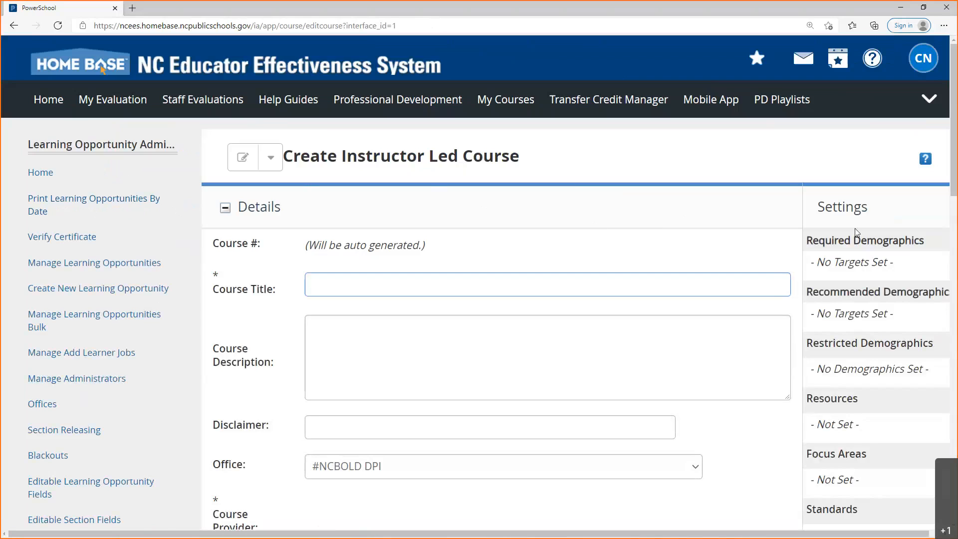
# - Read the help on the course form's fields, close it, and examine the Settings section
pyautogui.click(925, 159)
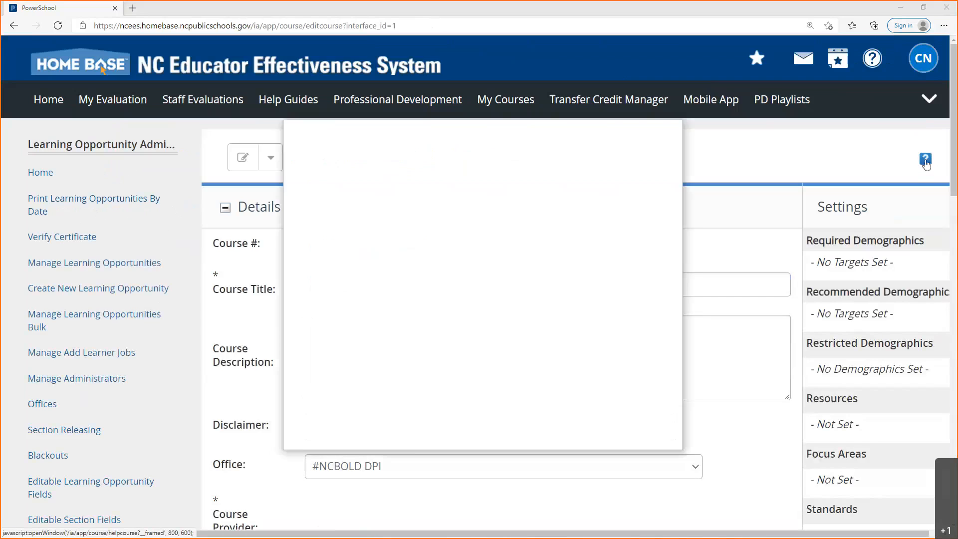
pyautogui.scroll(-3, 464, 293)
pyautogui.scroll(-1, 463, 293)
pyautogui.scroll(3, 464, 293)
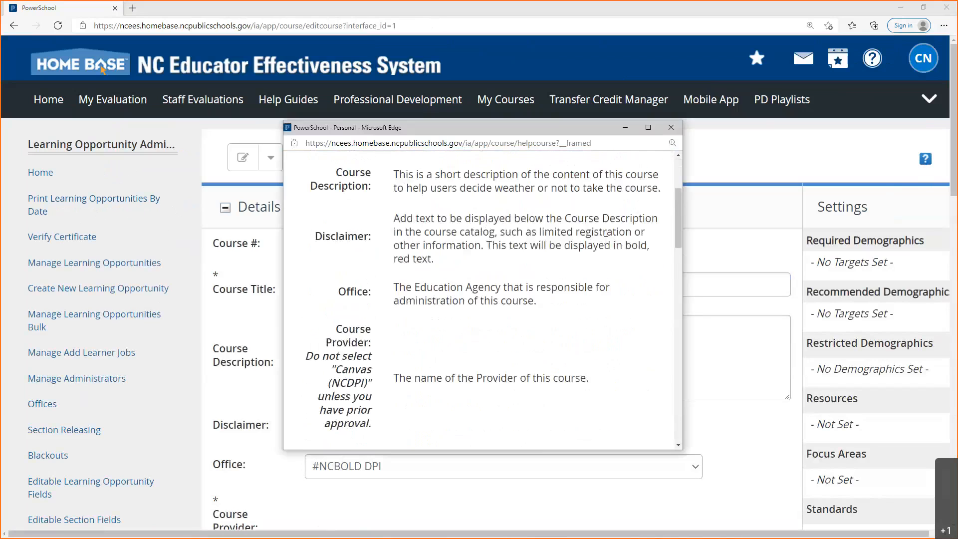
pyautogui.click(670, 131)
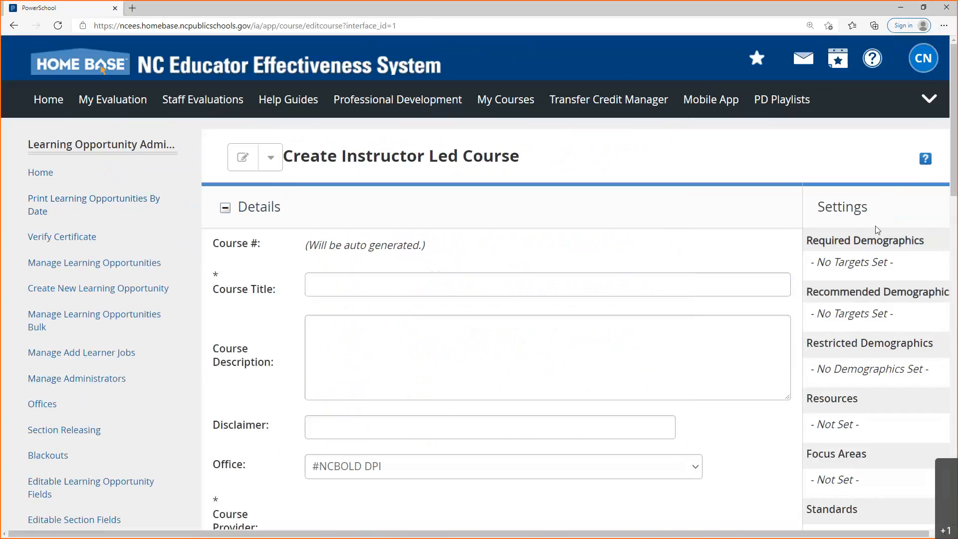
pyautogui.doubleClick(856, 208)
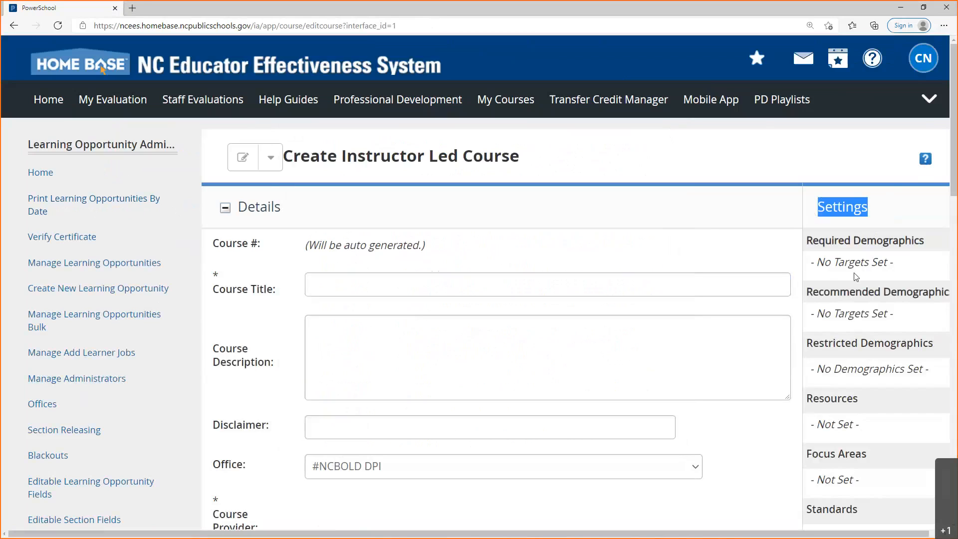
pyautogui.click(712, 190)
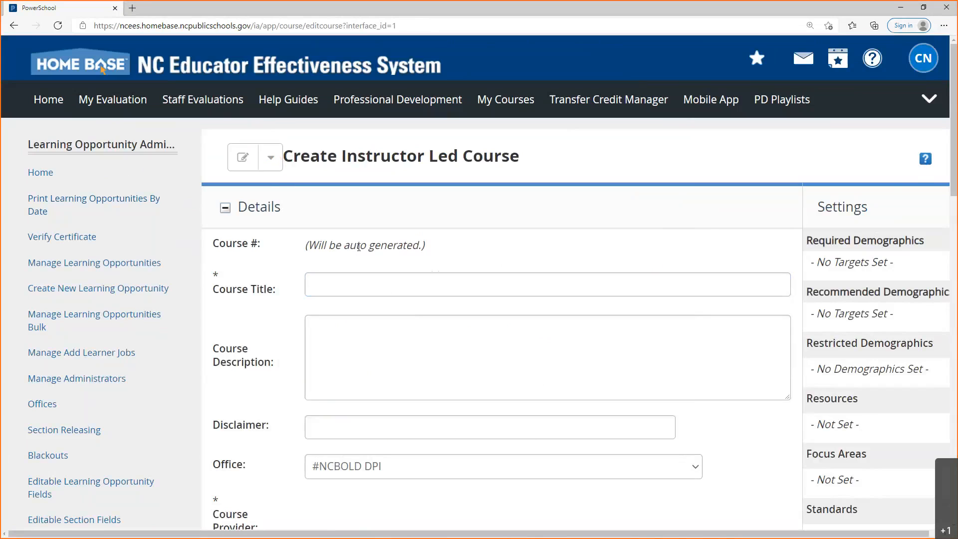
# - Enter "NCTIES Test Course" as the course title
pyautogui.scroll(-2, 349, 249)
pyautogui.click(341, 212)
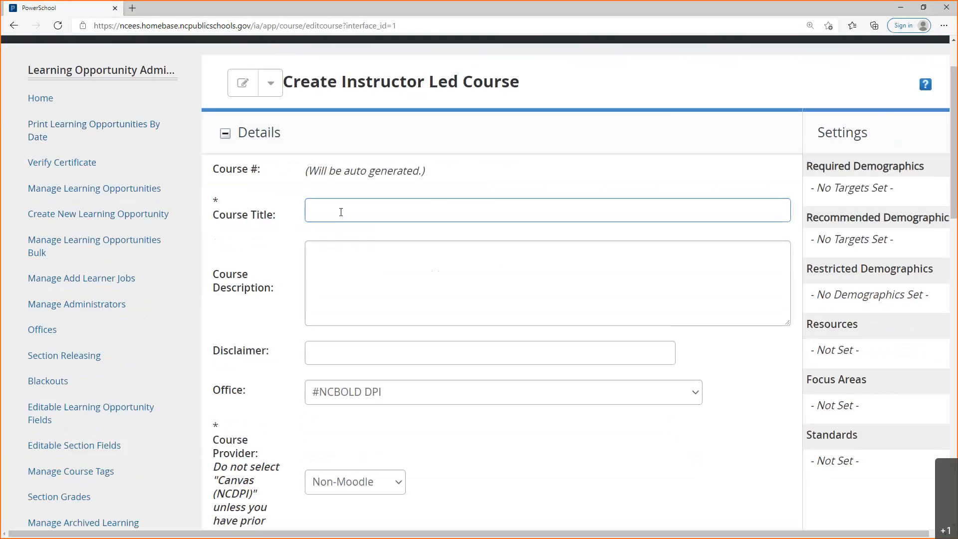
pyautogui.click(341, 211)
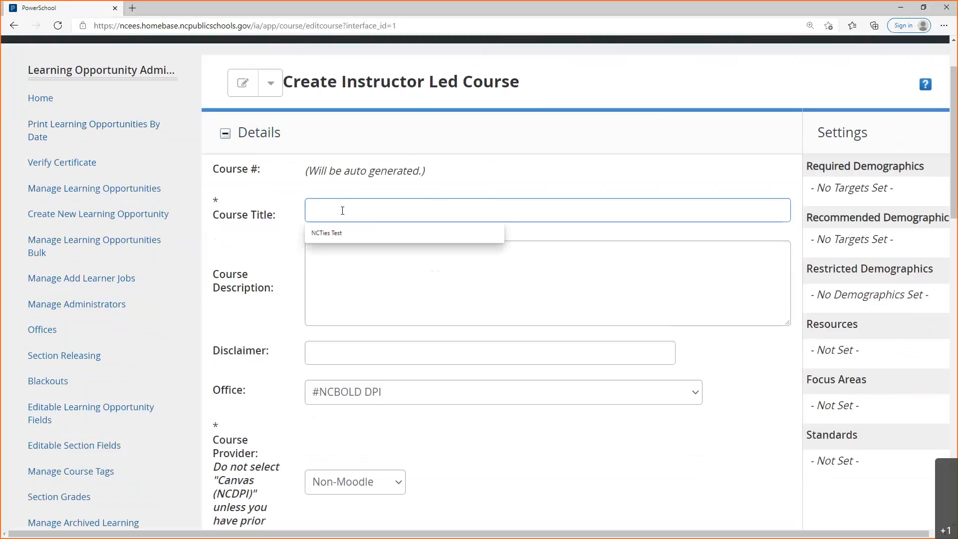
pyautogui.write('NCTIES Test Course')
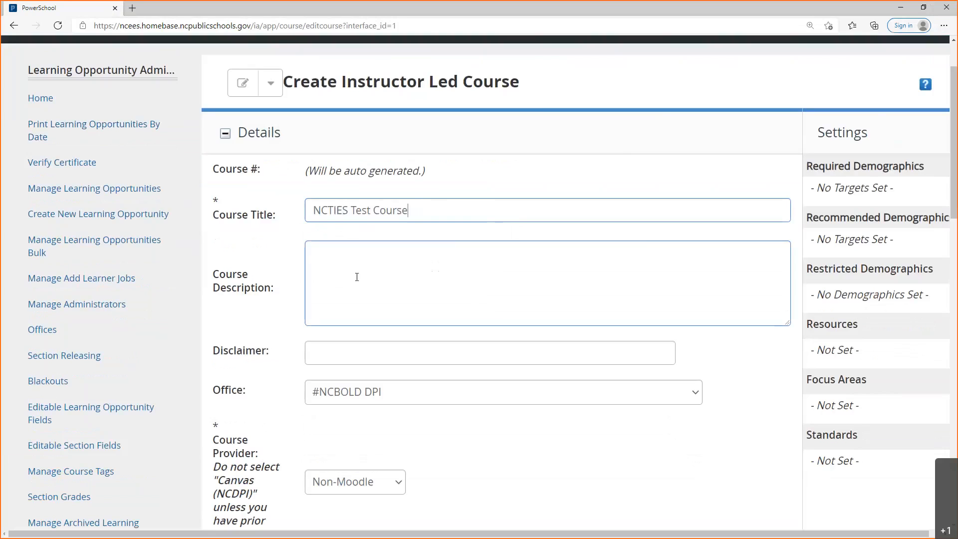
# - Set the course's office to Test Office 1 DPI, leaving the description and disclaimer blank
pyautogui.scroll(-1, 345, 277)
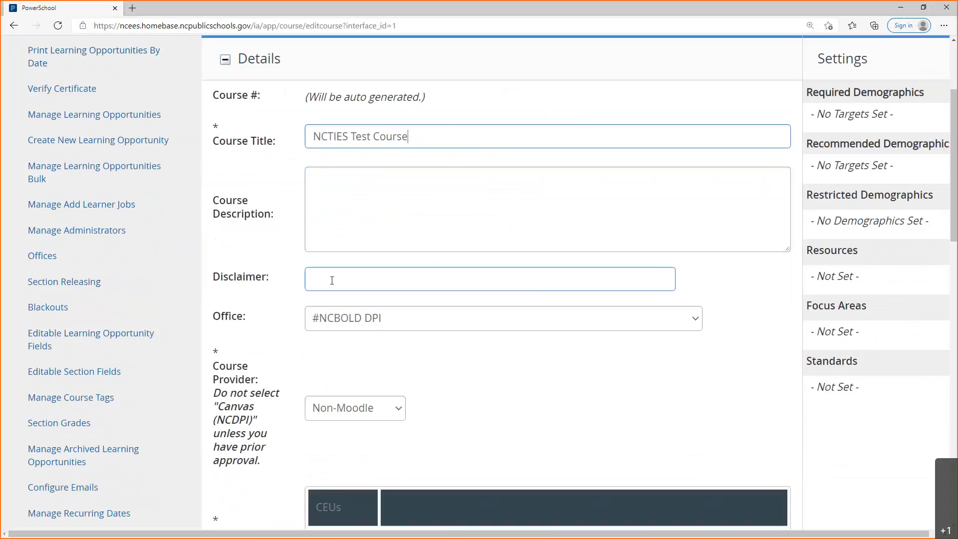
pyautogui.click(332, 279)
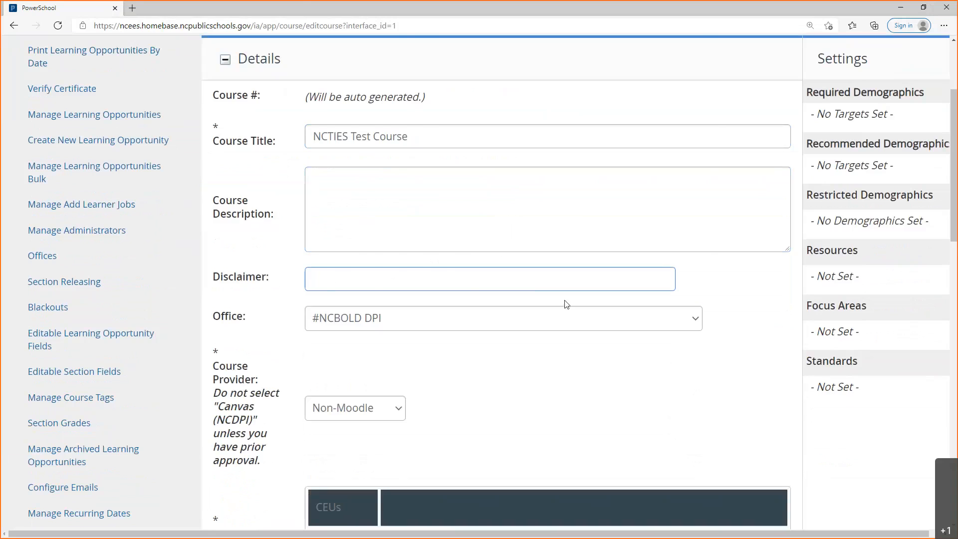
pyautogui.click(573, 324)
pyautogui.press('t')
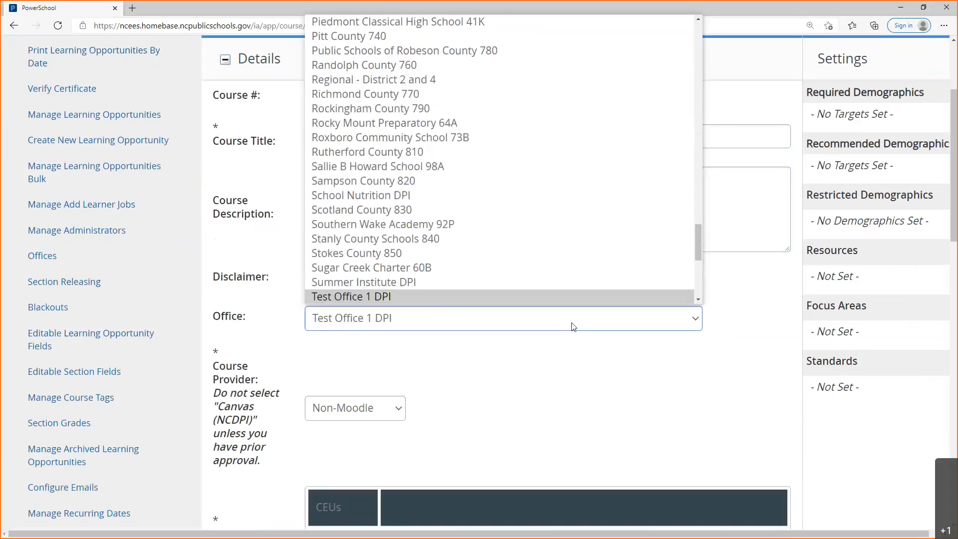
pyautogui.click(375, 298)
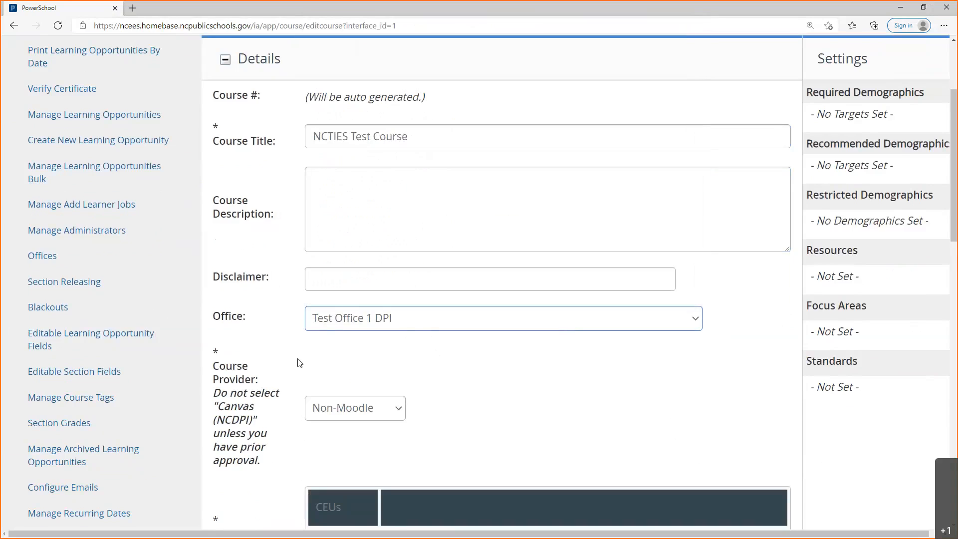
# - Set the course provider to Moodle
pyautogui.scroll(-1, 299, 363)
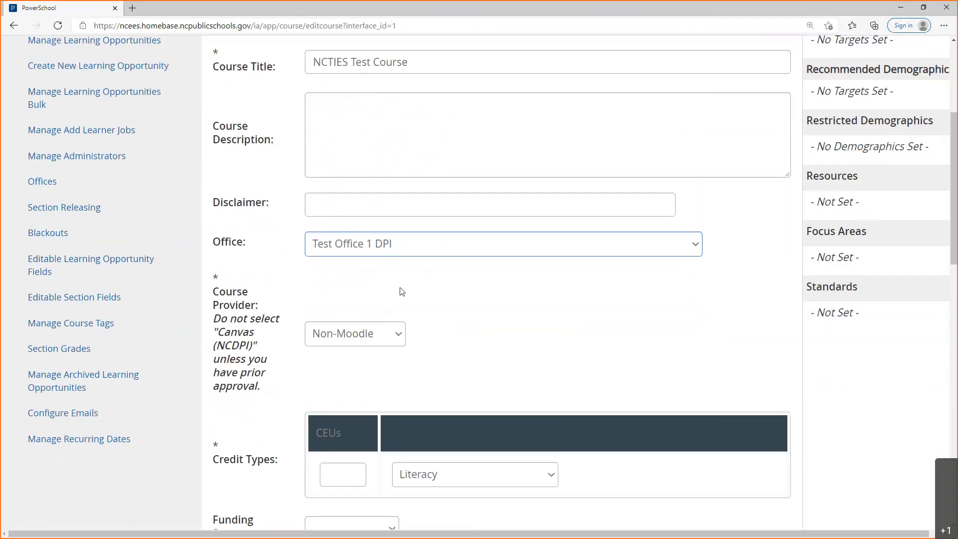
pyautogui.scroll(-1, 268, 322)
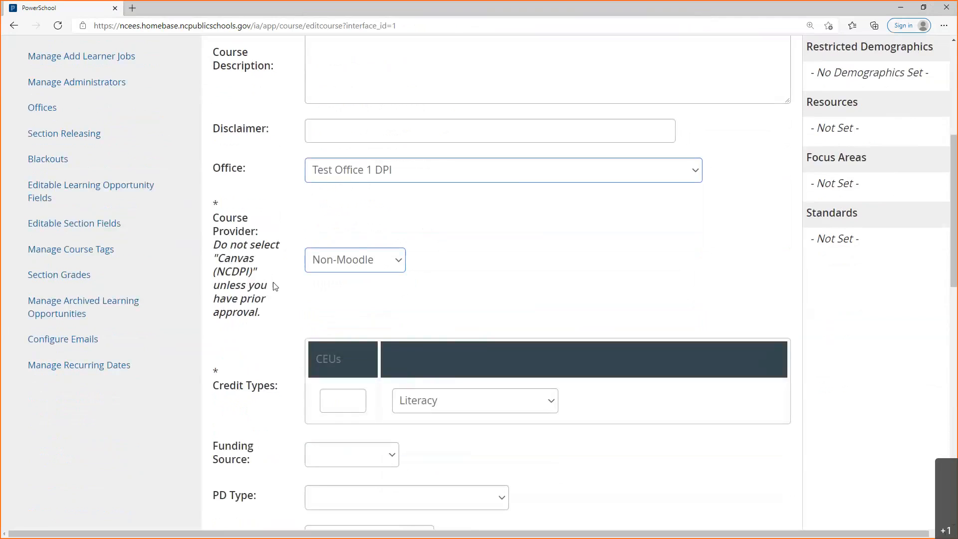
pyautogui.click(397, 263)
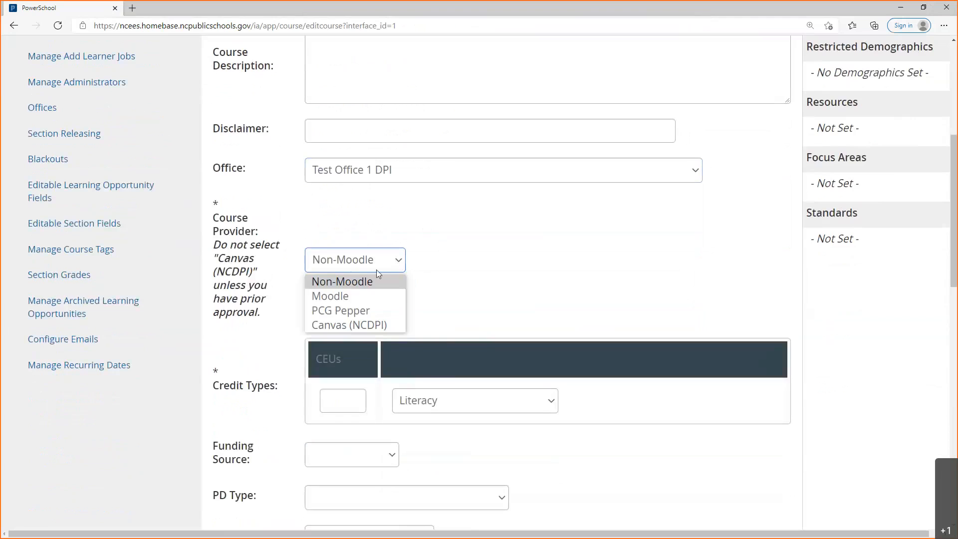
pyautogui.click(346, 299)
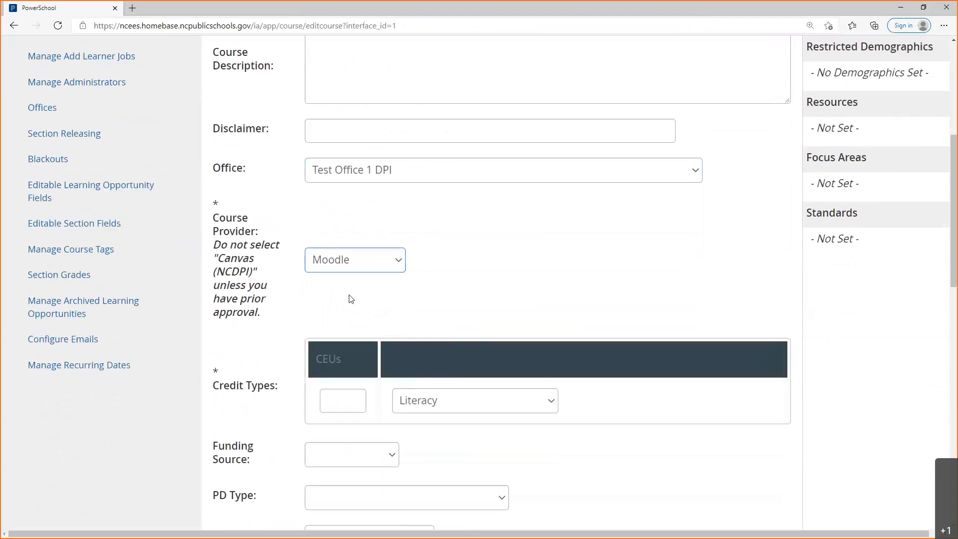
# - Assign .5 CEUs to the course with Digital Learning Competency as the credit type
pyautogui.scroll(-1, 439, 256)
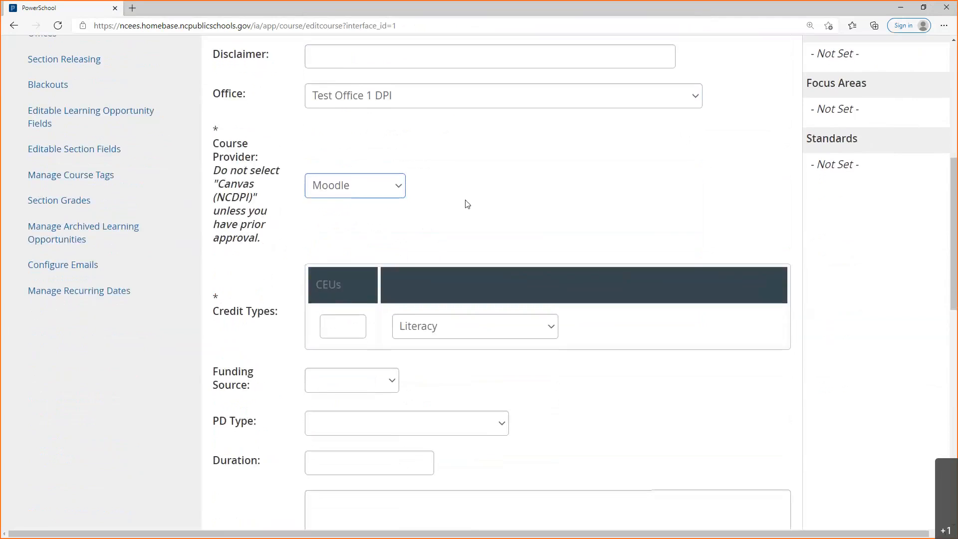
pyautogui.scroll(-1, 466, 200)
pyautogui.click(337, 250)
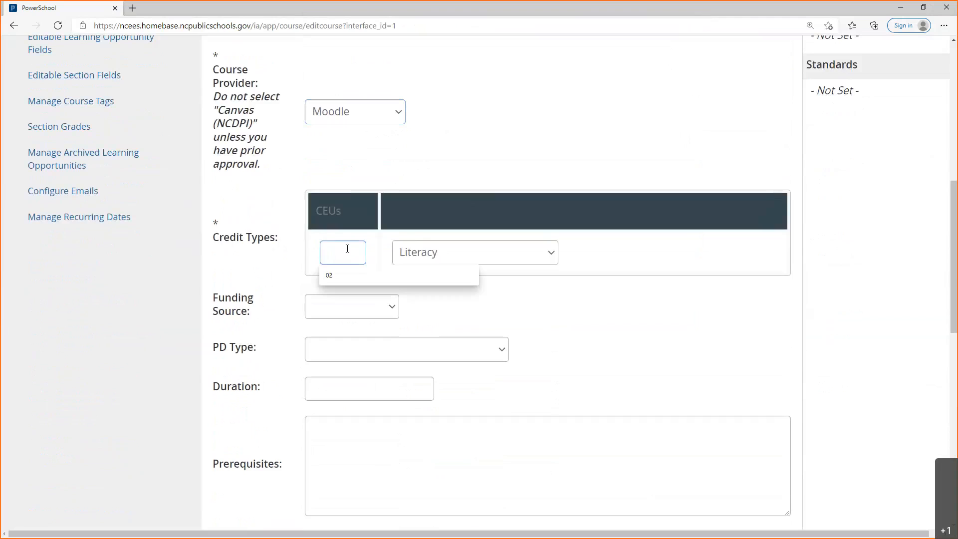
pyautogui.moveTo(346, 205); pyautogui.dragTo(310, 213)
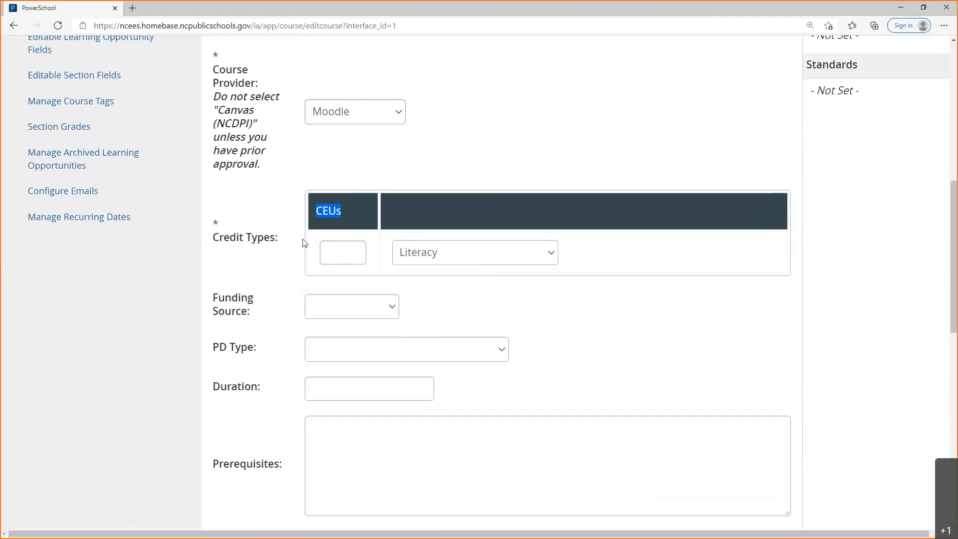
pyautogui.click(349, 252)
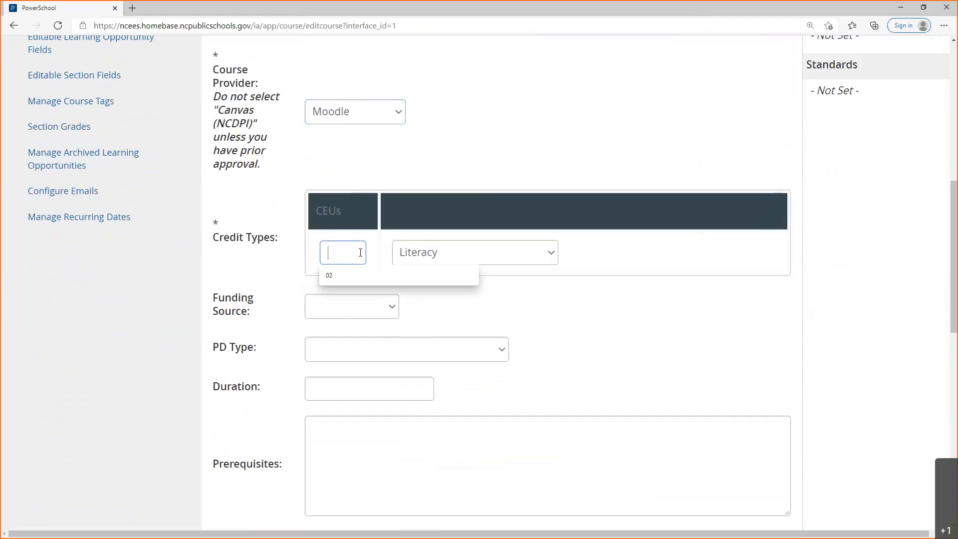
pyautogui.write('.5')
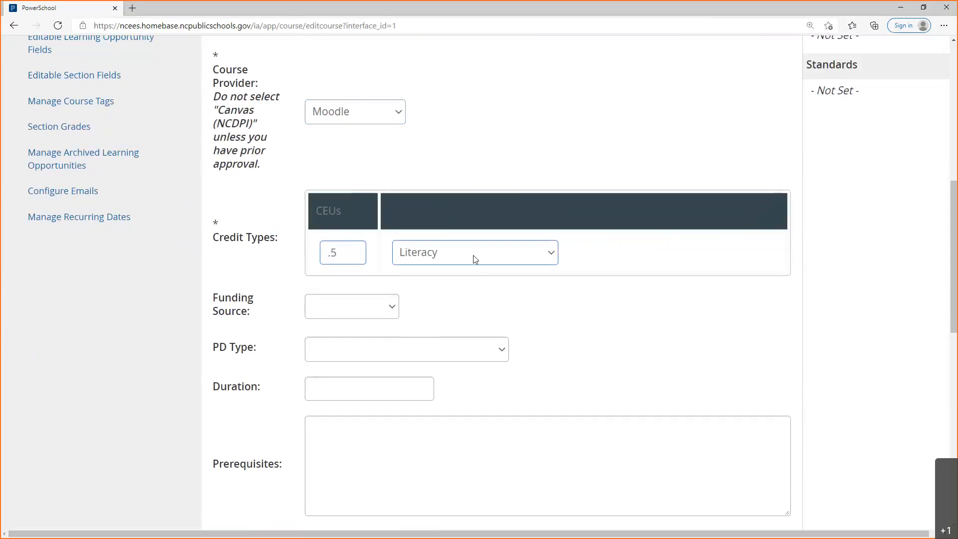
pyautogui.click(460, 261)
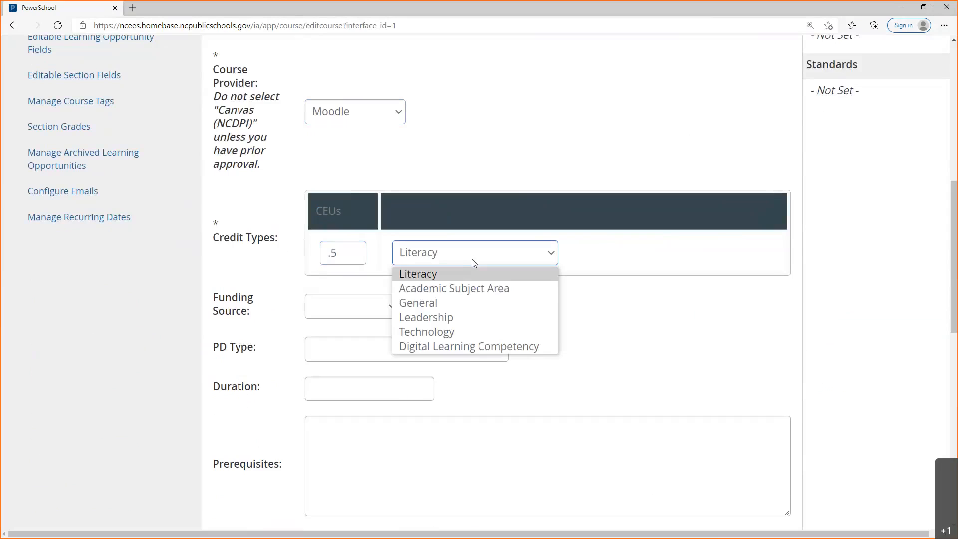
pyautogui.click(457, 343)
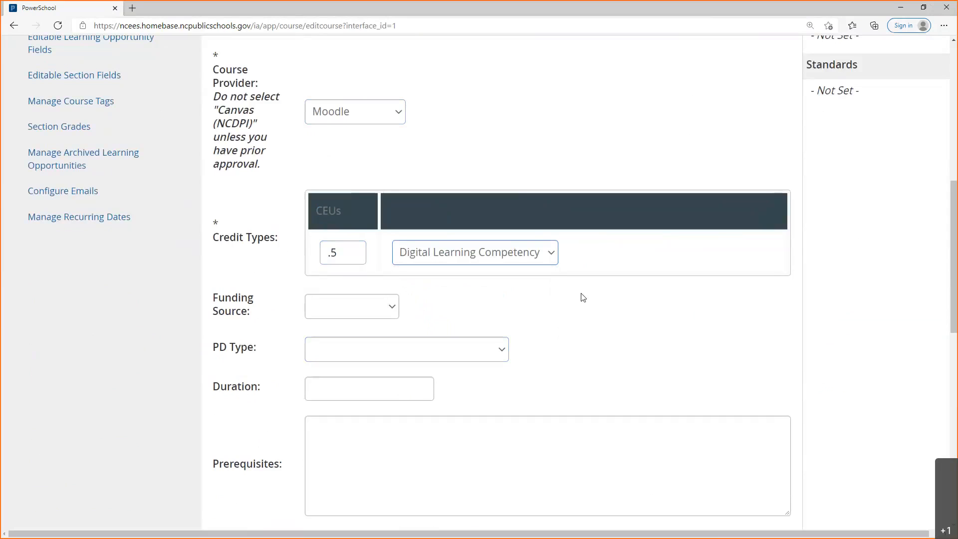
# - Set the course's PD type to F2F event registration and its duration to 5 hours
pyautogui.scroll(-2, 449, 309)
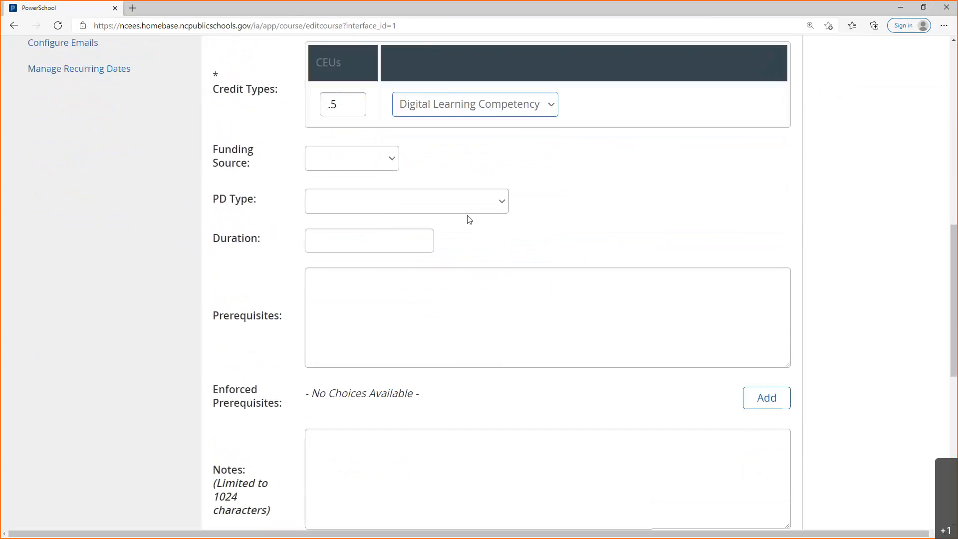
pyautogui.click(496, 203)
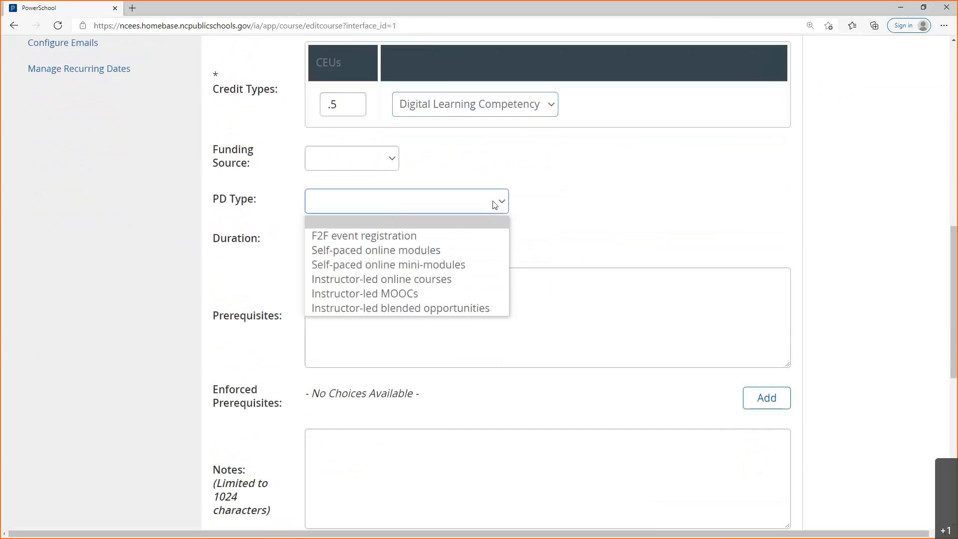
pyautogui.click(346, 238)
pyautogui.scroll(-2, 486, 240)
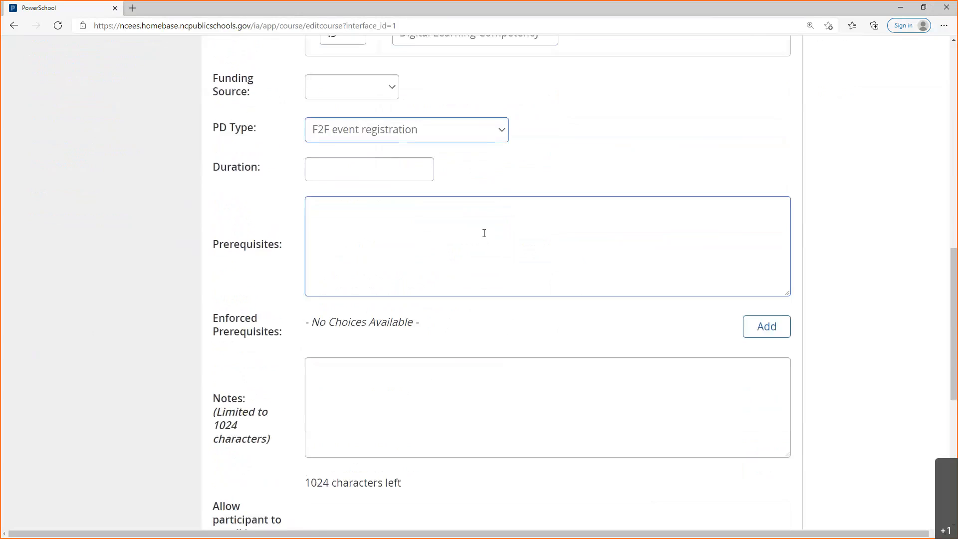
pyautogui.click(341, 163)
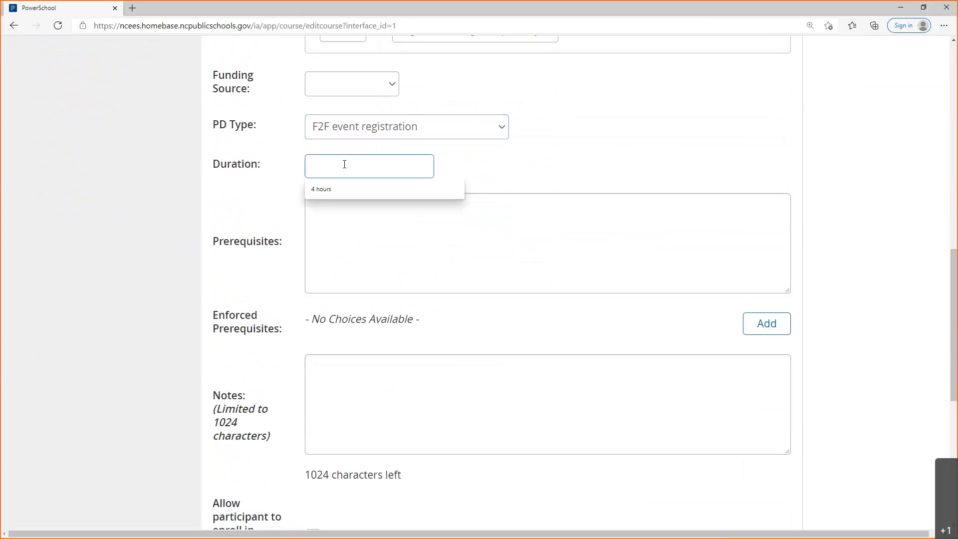
pyautogui.write('5 hours')
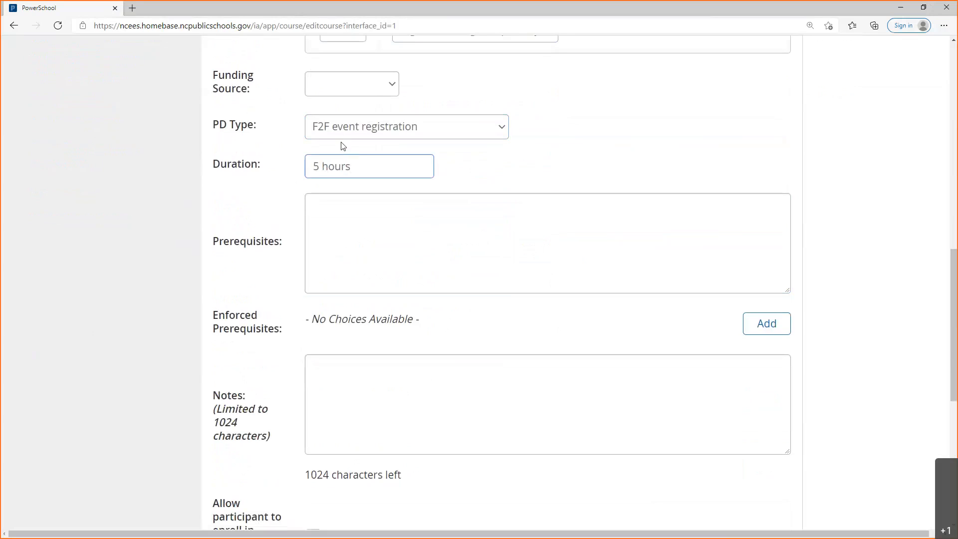
# - Create the instructor-led course, leaving the prerequisites, notes, survey, attachment and archive fields unset
pyautogui.click(362, 271)
pyautogui.scroll(-1, 449, 292)
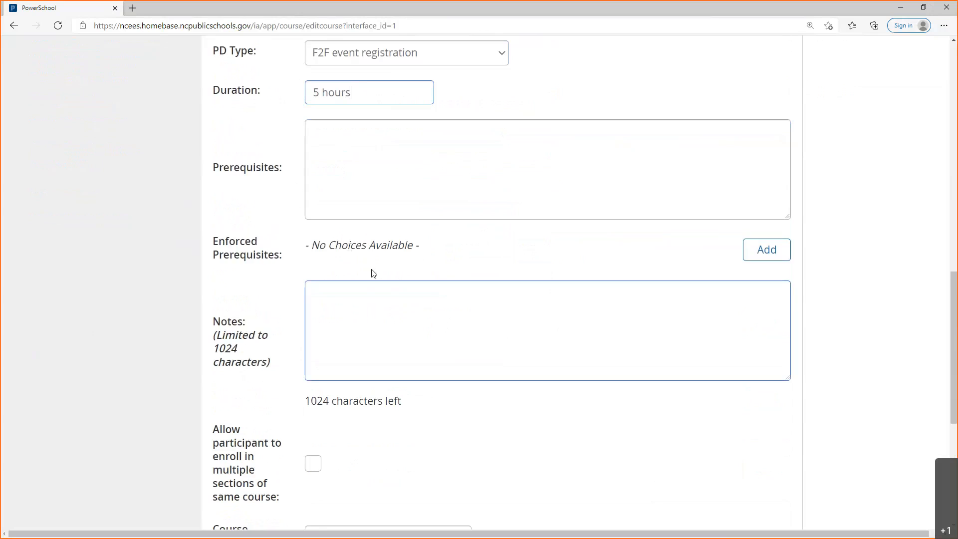
pyautogui.scroll(-1, 266, 268)
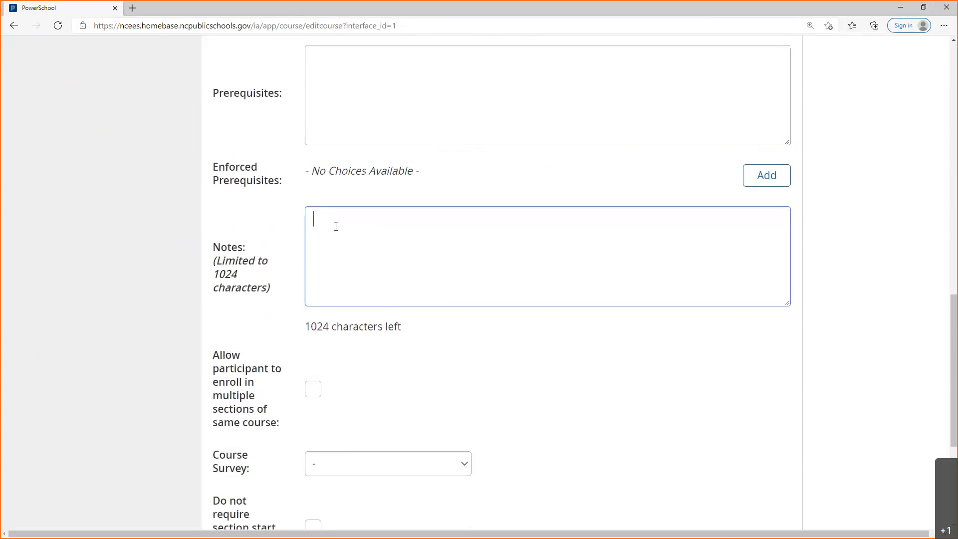
pyautogui.scroll(-3, 343, 226)
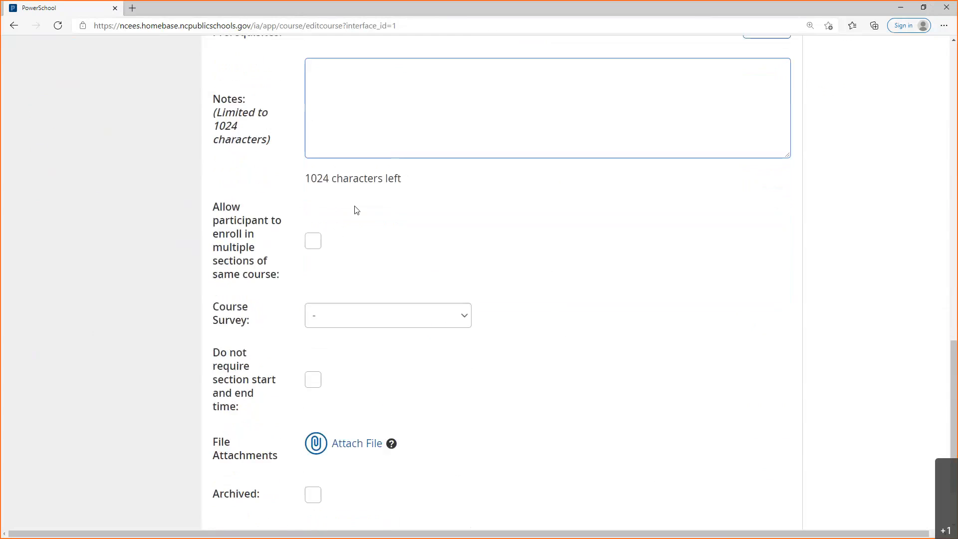
pyautogui.scroll(-2, 385, 244)
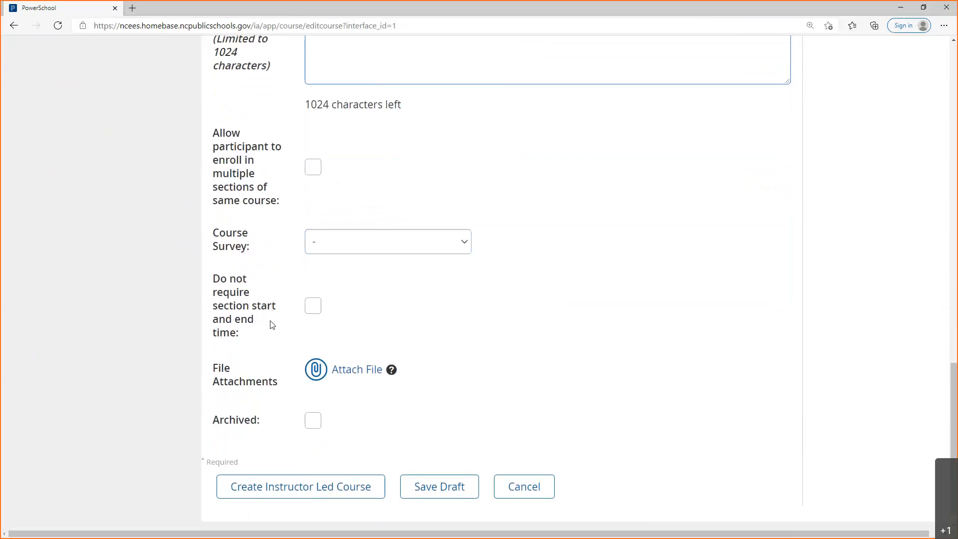
pyautogui.scroll(-1, 287, 349)
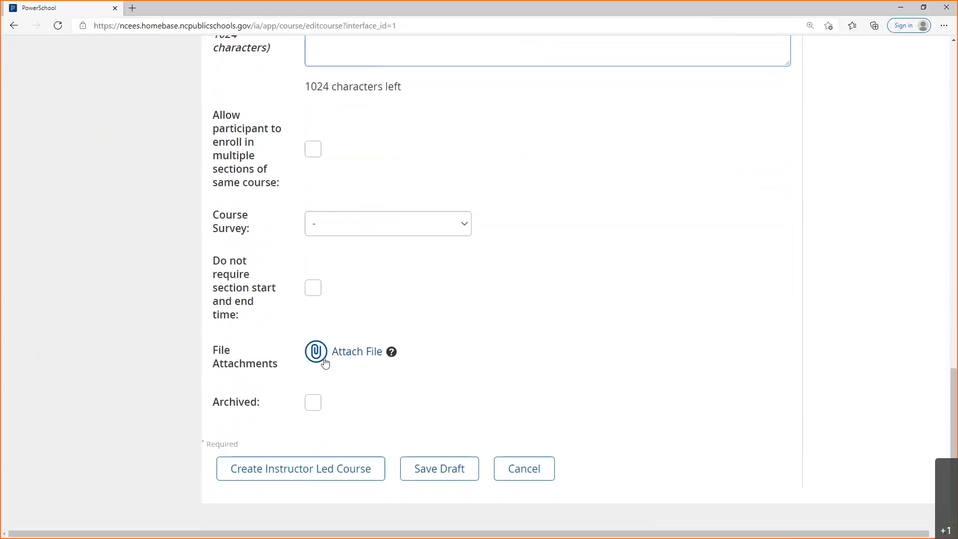
pyautogui.click(269, 474)
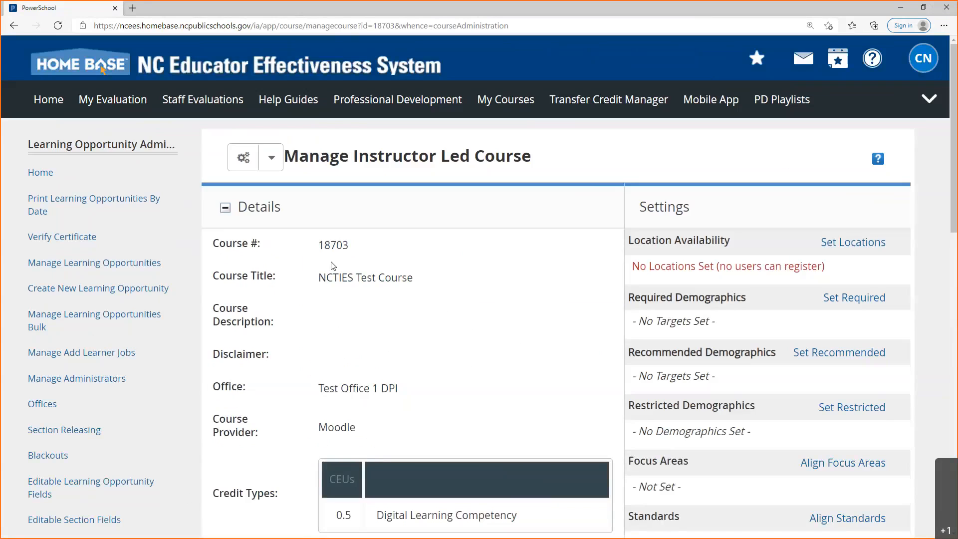
# - Examine the new course's number and the management actions available for it
pyautogui.moveTo(358, 252); pyautogui.dragTo(313, 250)
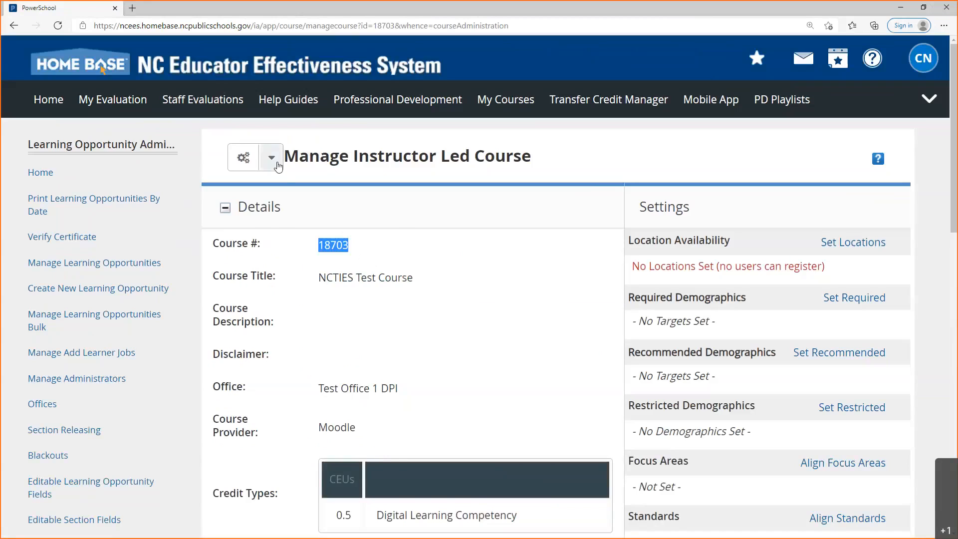
pyautogui.click(276, 165)
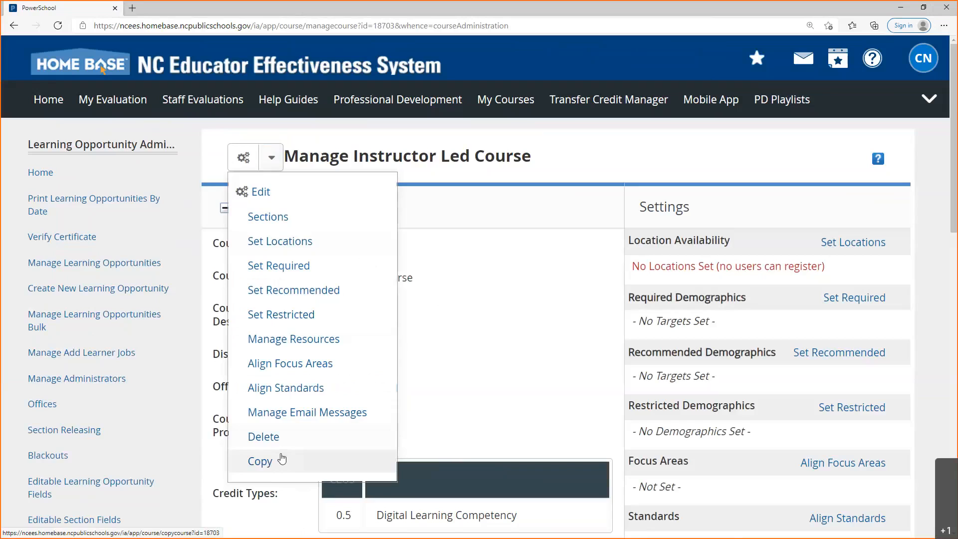
pyautogui.click(481, 416)
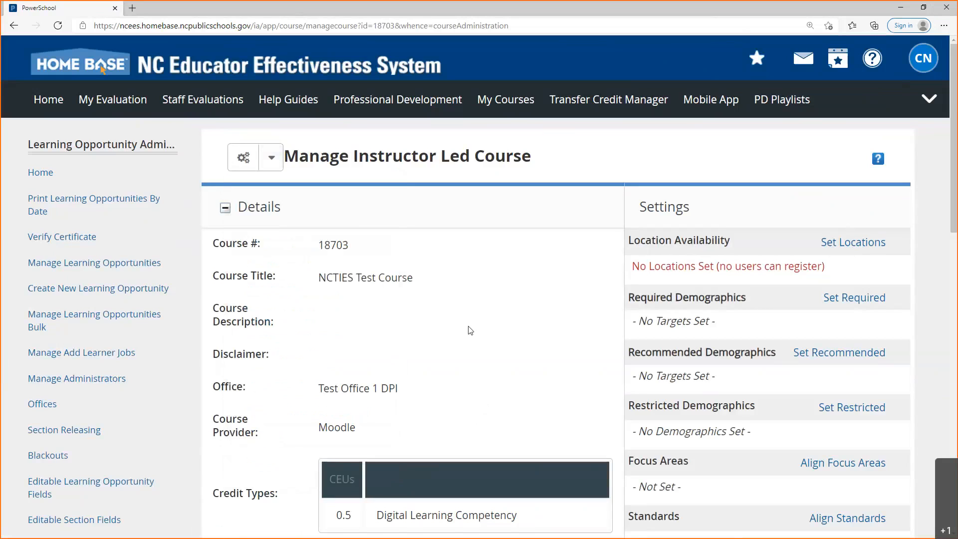
# - Open the course's location availability settings and choose District as the location type with North Carolina as the state
pyautogui.scroll(-3, 469, 328)
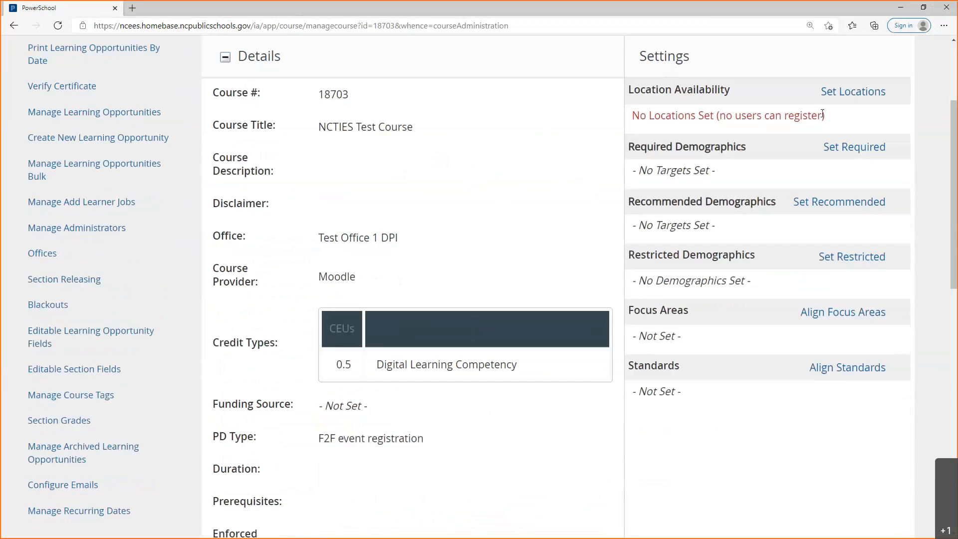
pyautogui.click(855, 97)
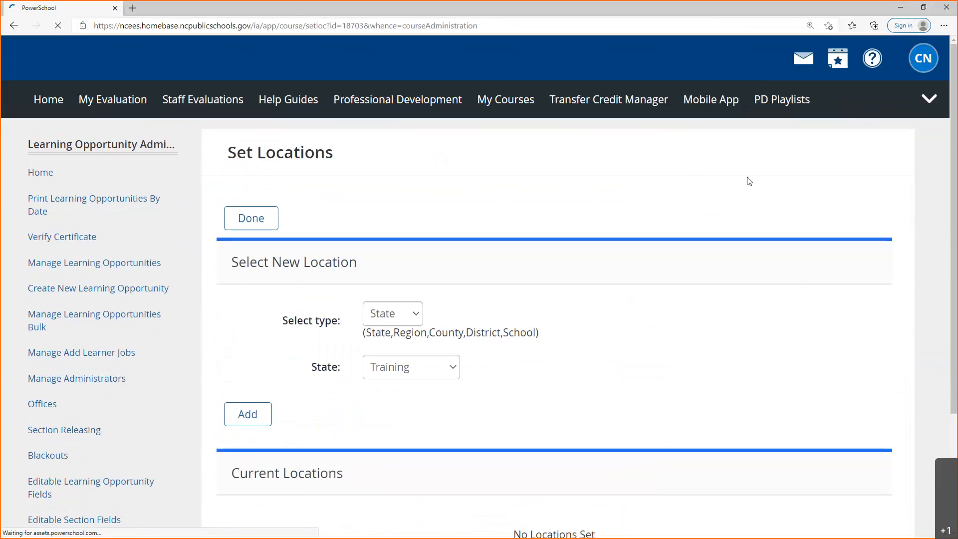
pyautogui.scroll(-2, 423, 269)
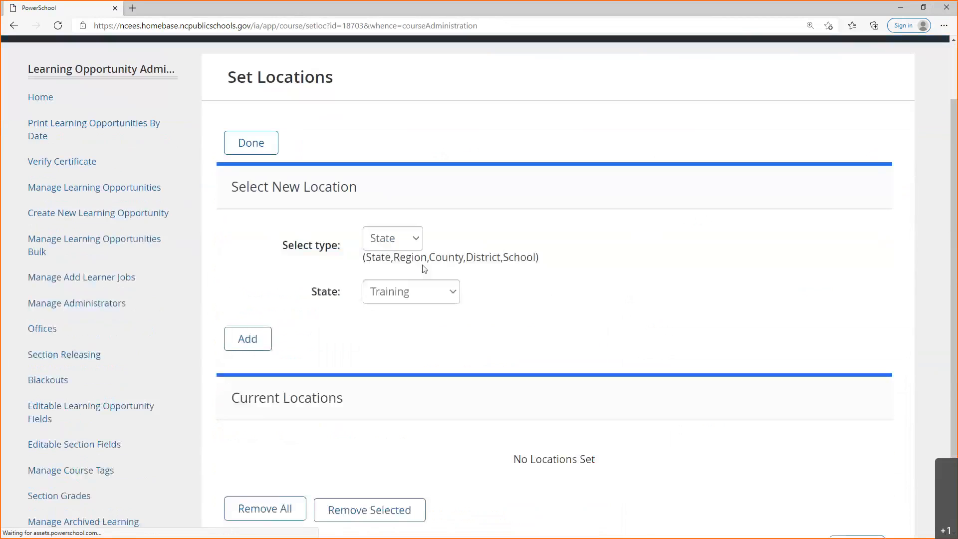
pyautogui.click(420, 238)
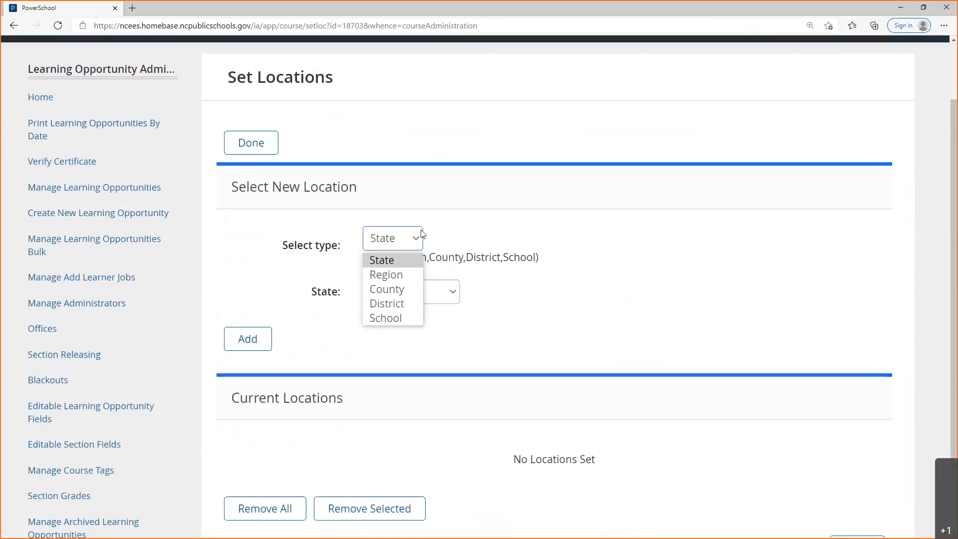
pyautogui.click(388, 301)
pyautogui.click(452, 295)
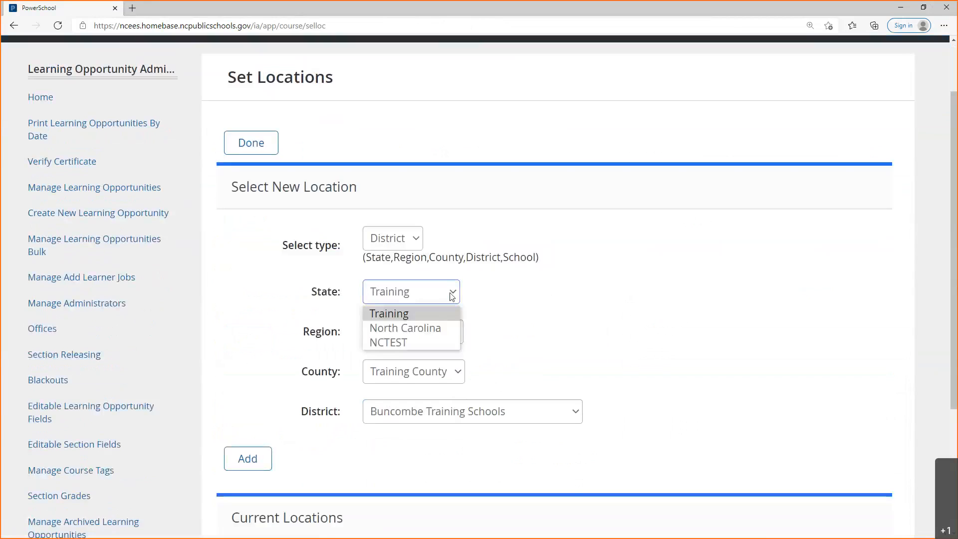
pyautogui.click(436, 328)
pyautogui.scroll(-2, 454, 394)
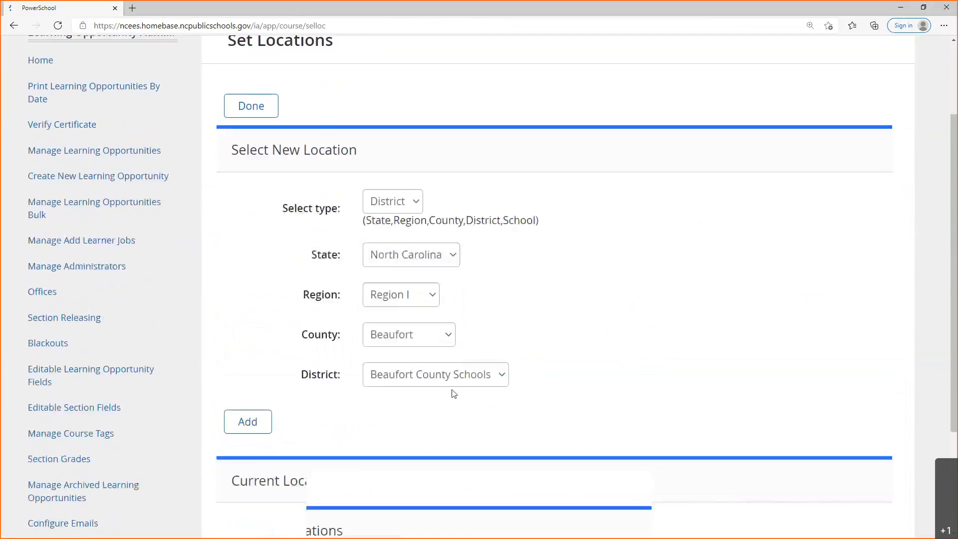
# - Review the region, county, district and location type choices, keeping Region I, Beaufort and Beaufort County Schools selected
pyautogui.click(412, 187)
pyautogui.click(416, 203)
pyautogui.click(427, 220)
pyautogui.click(423, 241)
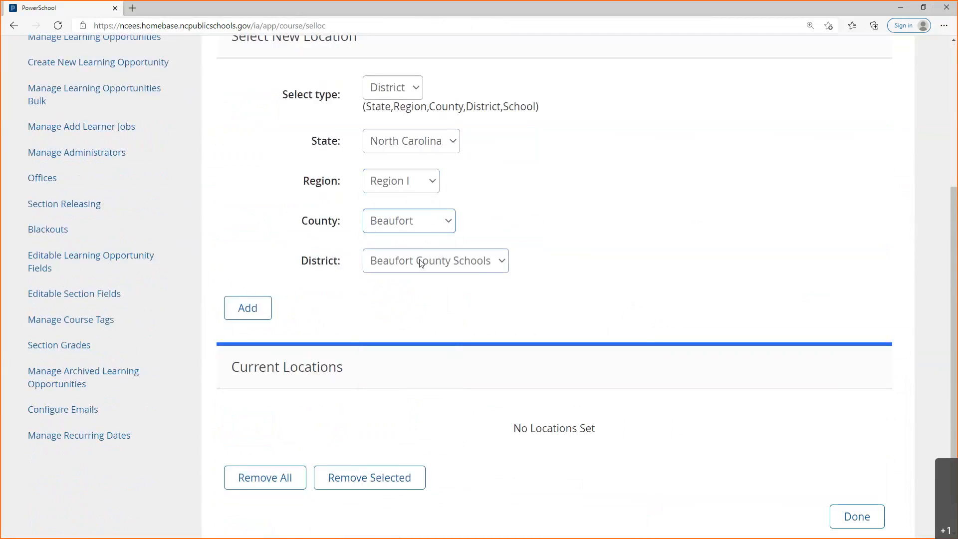
pyautogui.click(463, 261)
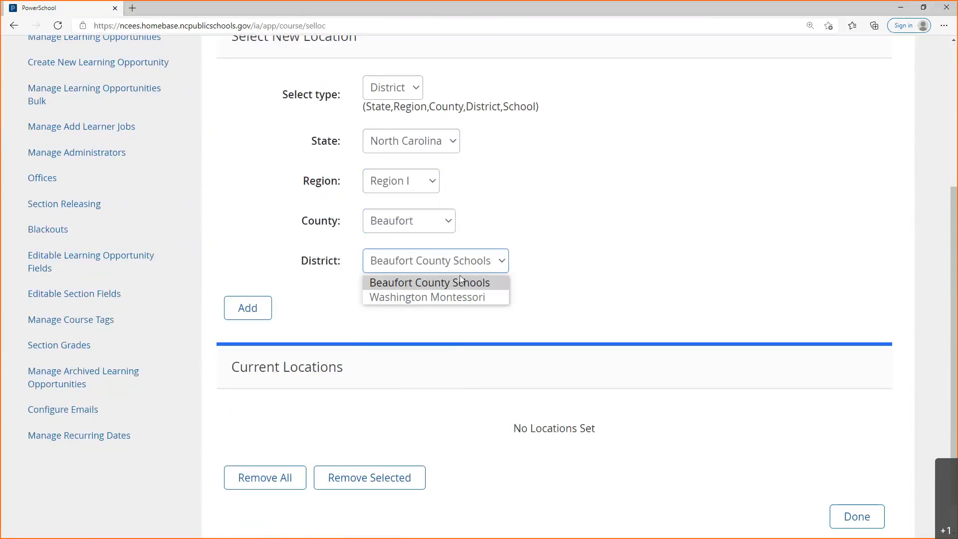
pyautogui.click(460, 281)
pyautogui.click(412, 92)
pyautogui.click(387, 152)
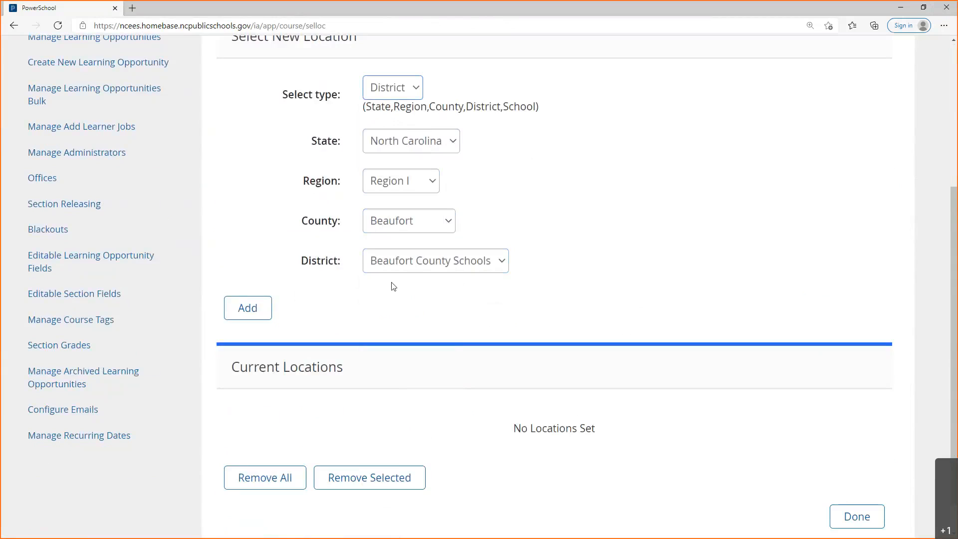
pyautogui.scroll(-1, 329, 308)
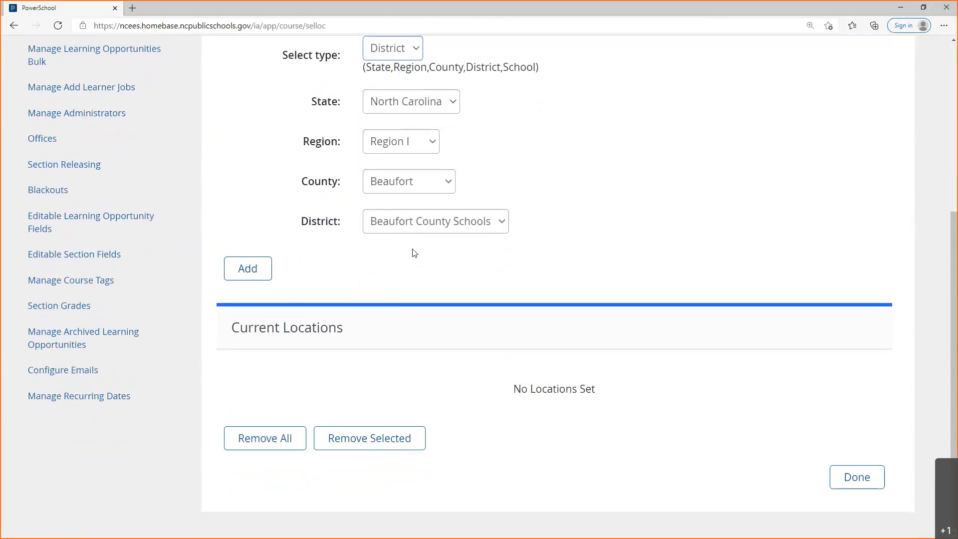
# - Change the location type to School and add Southside High in Beaufort County Schools as a location
pyautogui.scroll(3, 434, 222)
pyautogui.click(413, 201)
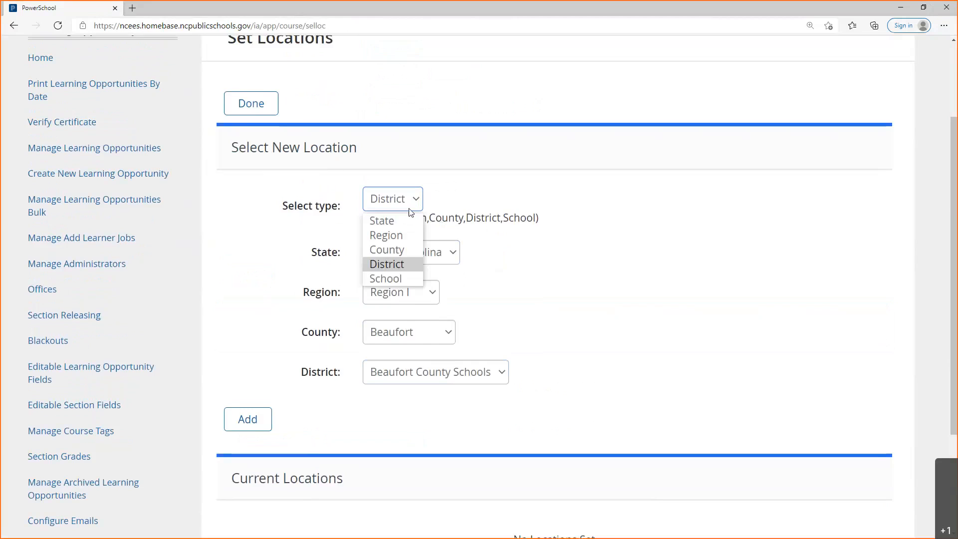
pyautogui.click(403, 277)
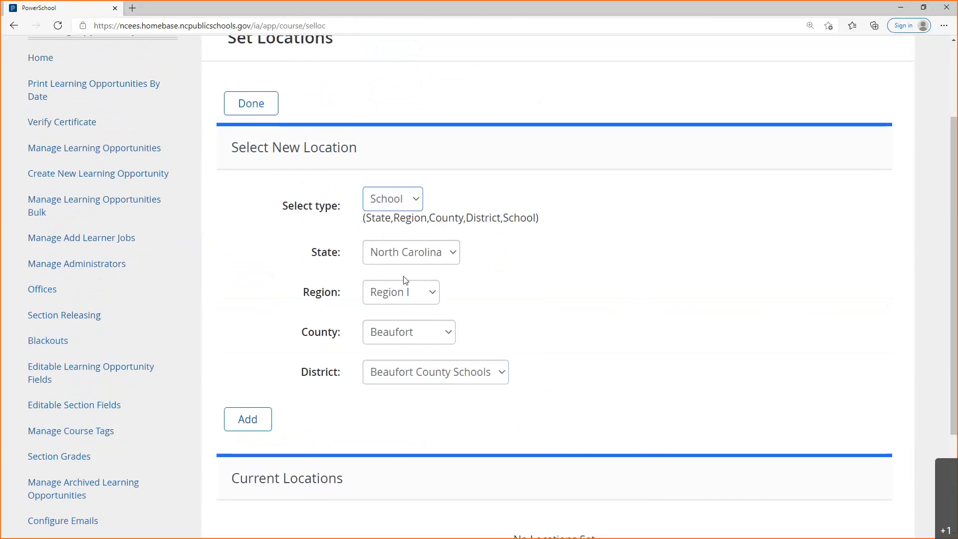
pyautogui.scroll(-3, 479, 353)
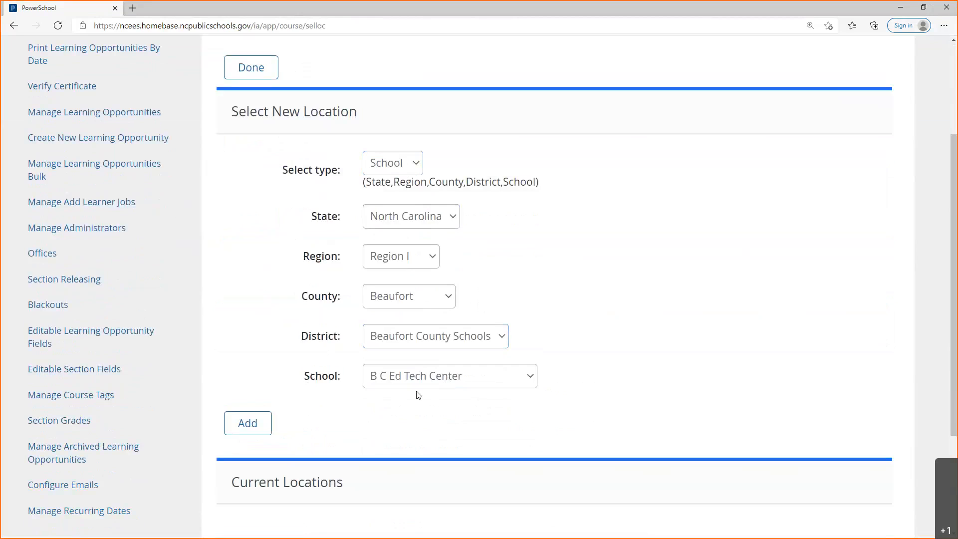
pyautogui.click(420, 377)
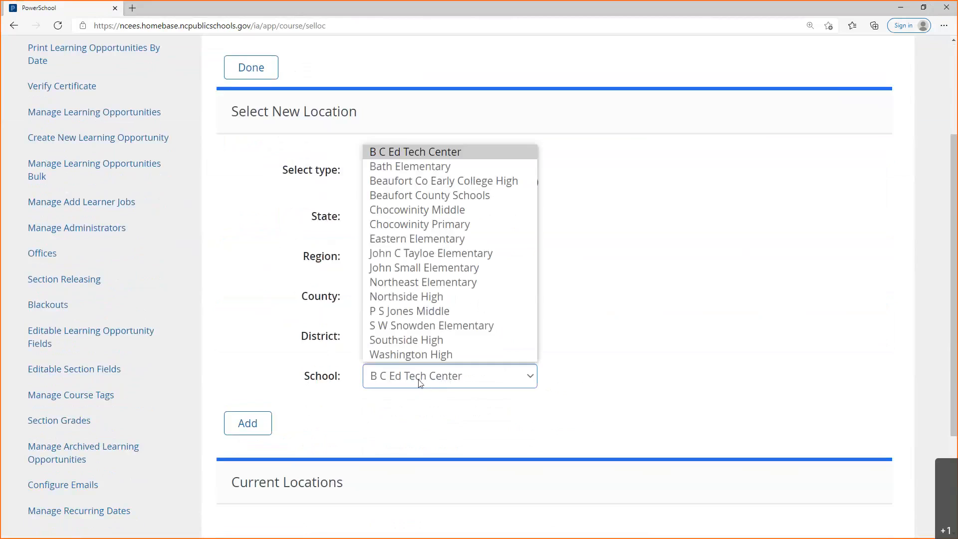
pyautogui.click(418, 344)
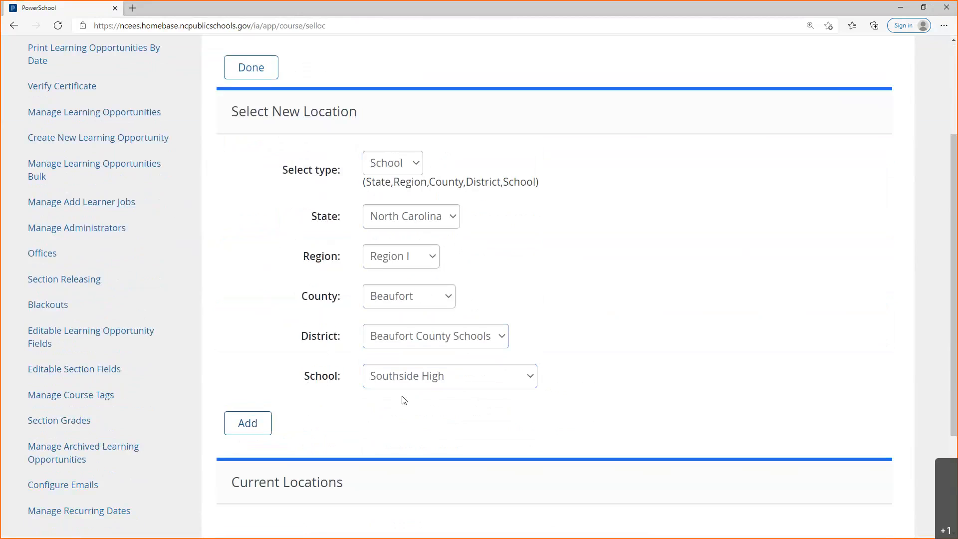
# - Add Washington High and Beaufort Co Early College High as further school locations for the course
pyautogui.click(427, 377)
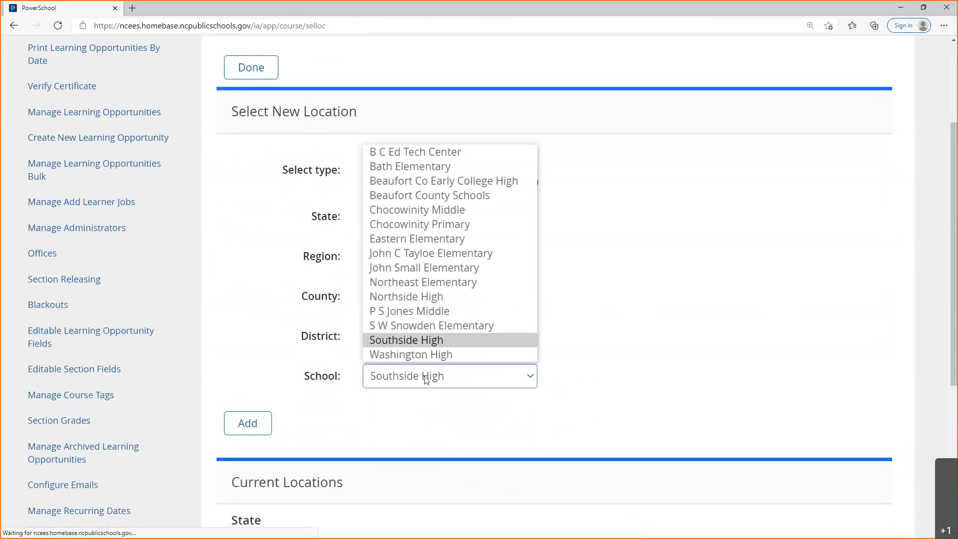
pyautogui.click(411, 354)
pyautogui.click(249, 422)
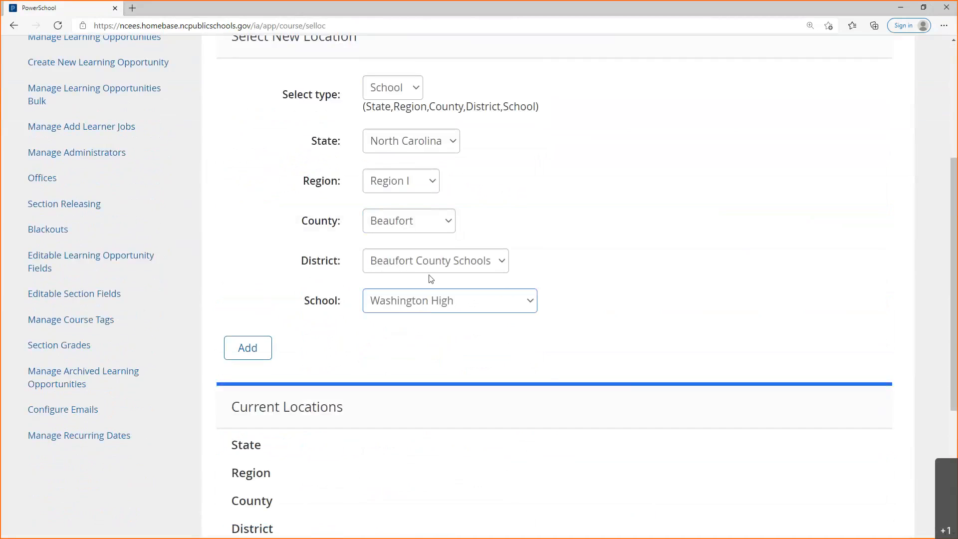
pyautogui.click(426, 299)
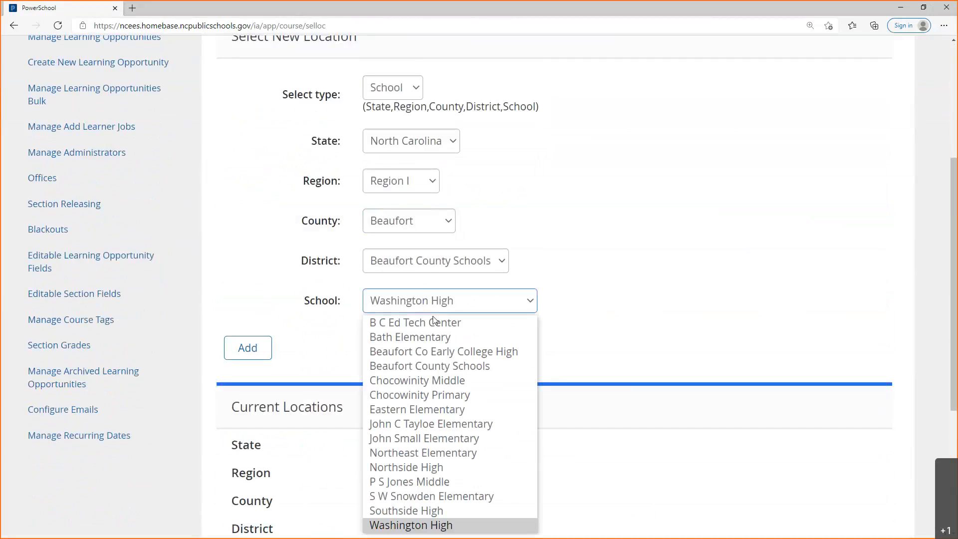
pyautogui.click(455, 351)
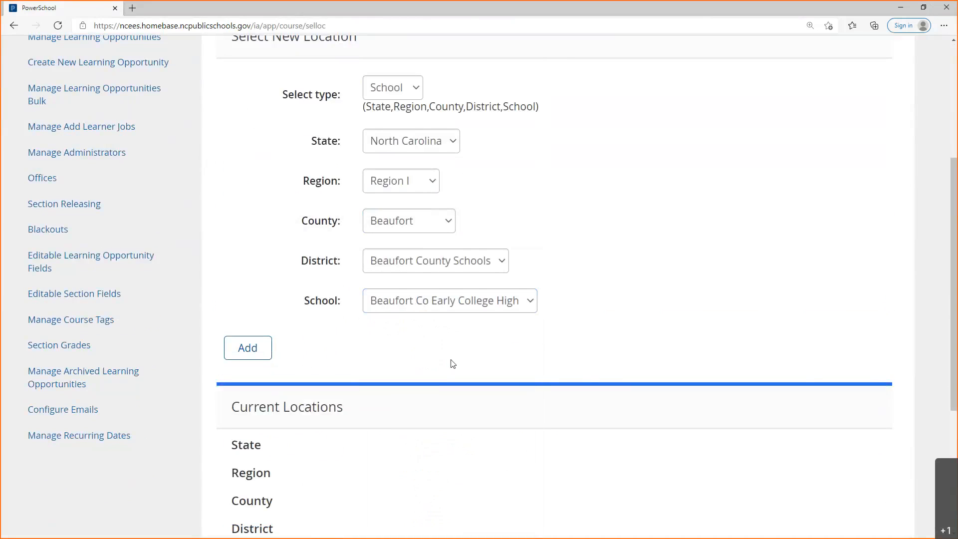
# - Remove Southside High, Washington High and Beaufort Co Early College High from the course's current locations
pyautogui.scroll(-7, 448, 327)
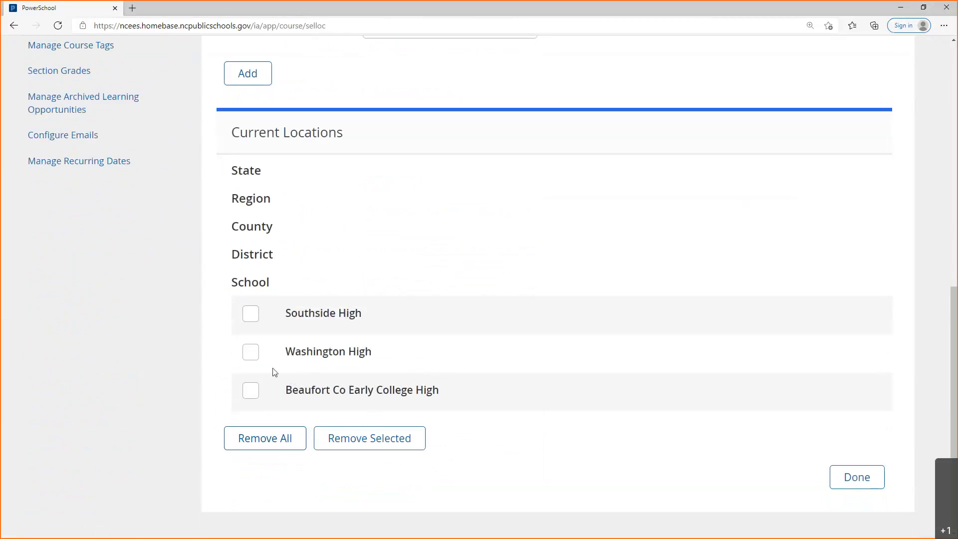
pyautogui.click(251, 313)
pyautogui.click(252, 352)
pyautogui.click(256, 392)
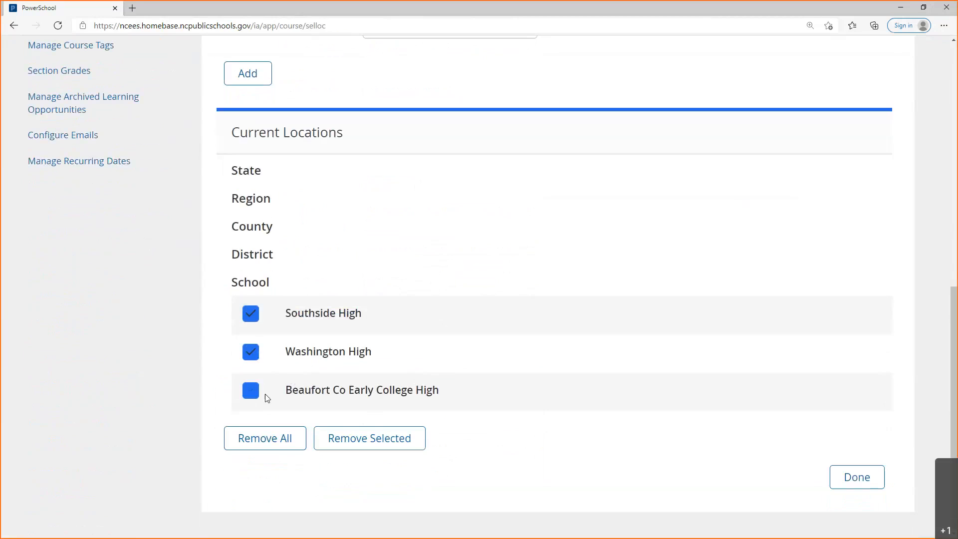
pyautogui.click(351, 442)
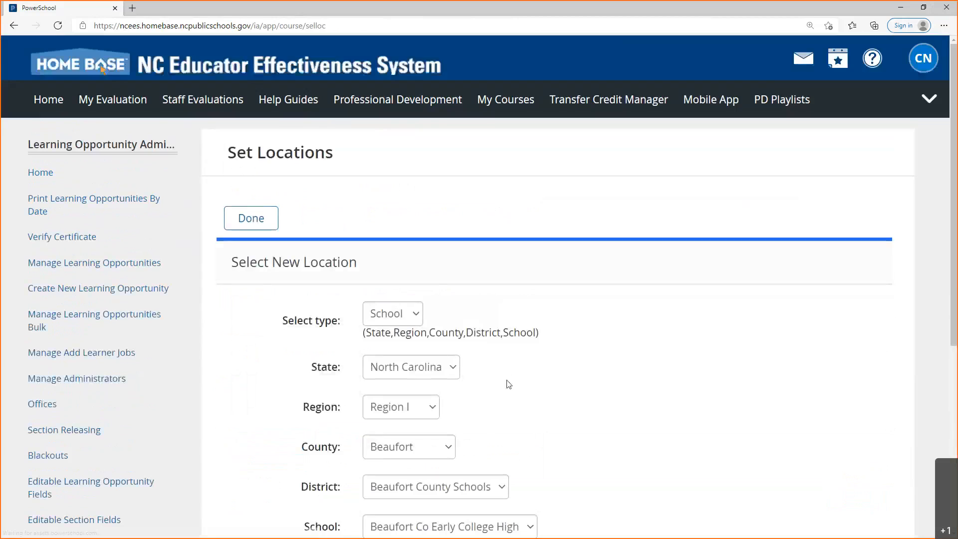
# - Add the Training state as the course's location using the State location type, and finish the location settings
pyautogui.scroll(-1, 502, 385)
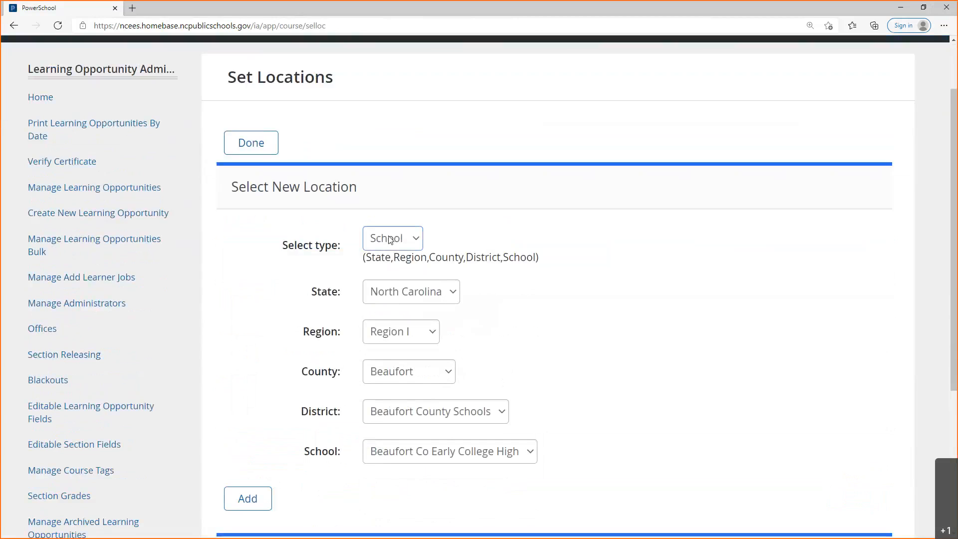
pyautogui.click(390, 238)
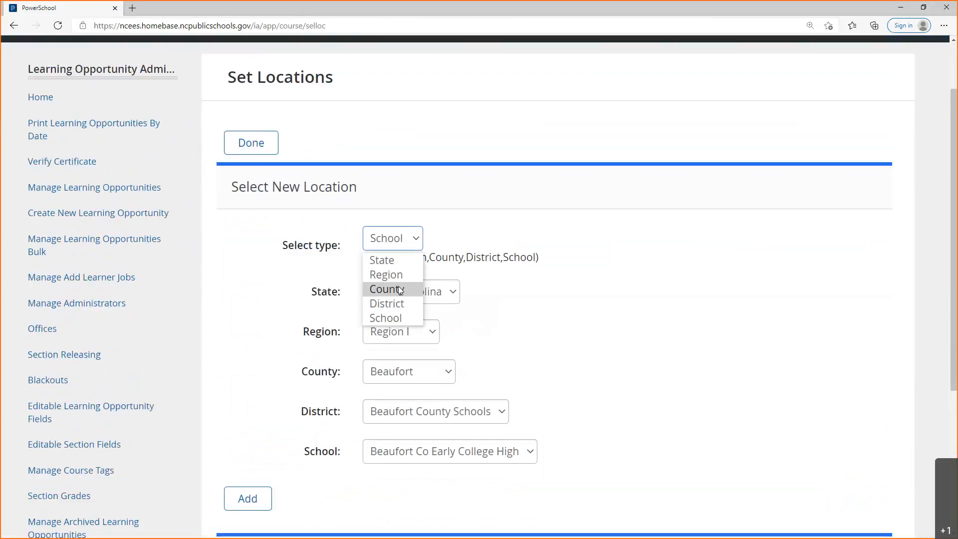
pyautogui.click(397, 260)
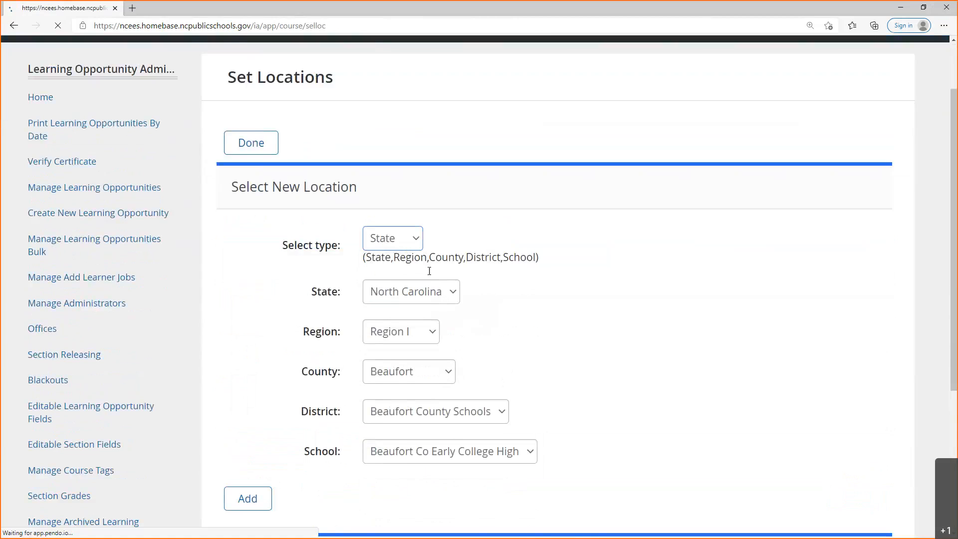
pyautogui.click(409, 366)
pyautogui.click(389, 387)
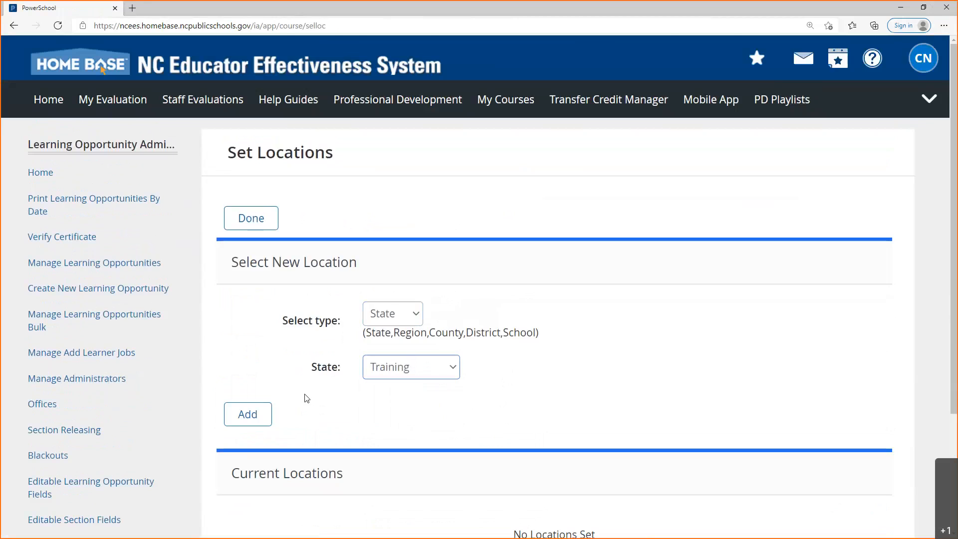
pyautogui.scroll(-1, 307, 397)
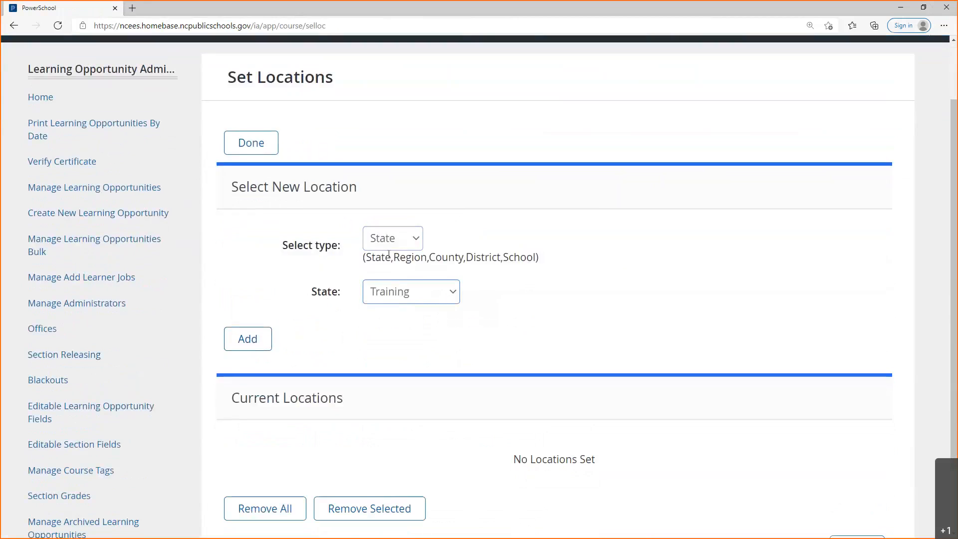
pyautogui.click(267, 344)
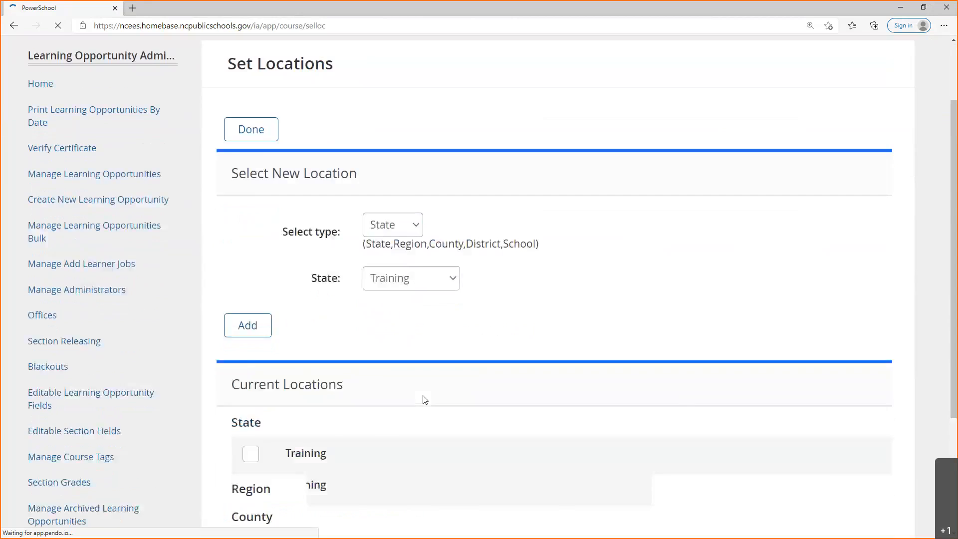
pyautogui.scroll(-4, 424, 399)
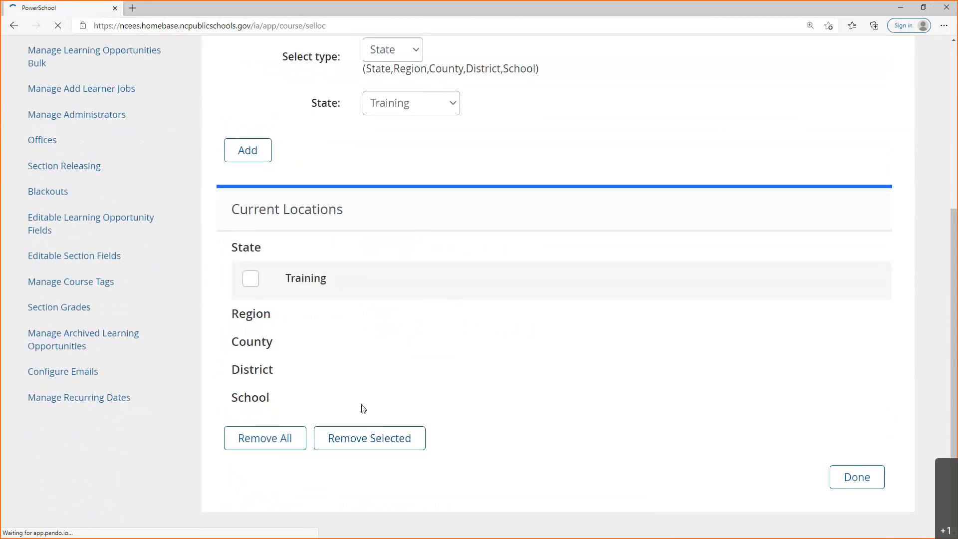
pyautogui.click(866, 483)
# - Open the course's required demographics, review the available roles and enable the Instructional role
pyautogui.scroll(-3, 588, 299)
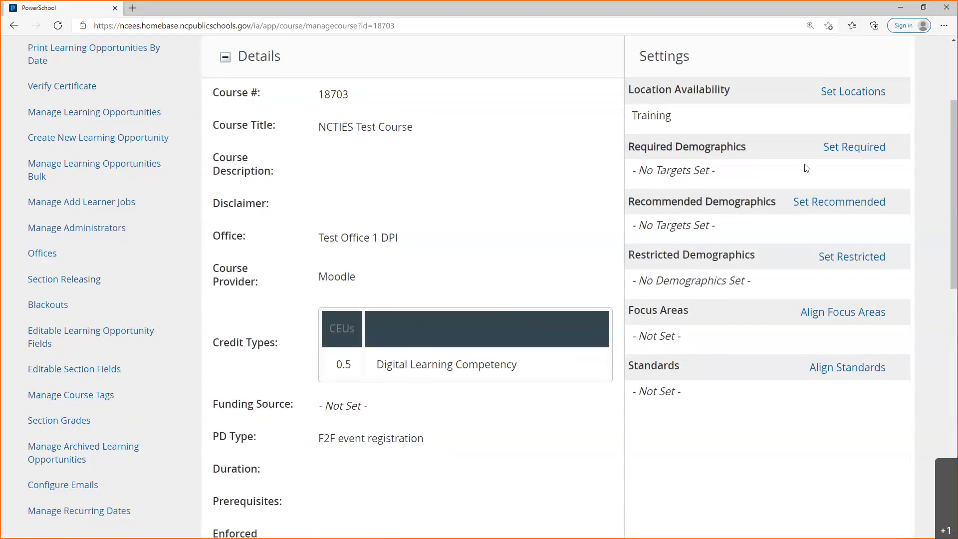
pyautogui.click(859, 147)
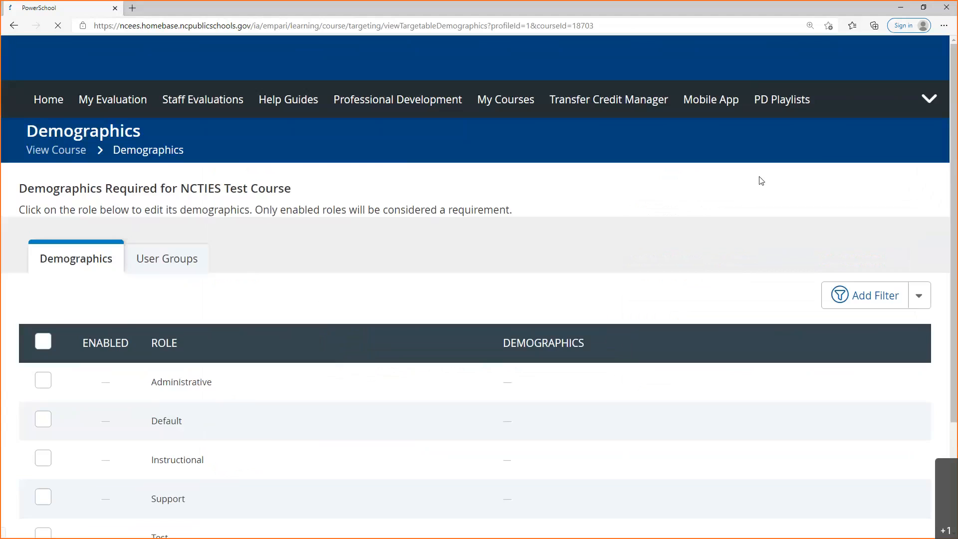
pyautogui.scroll(-1, 278, 367)
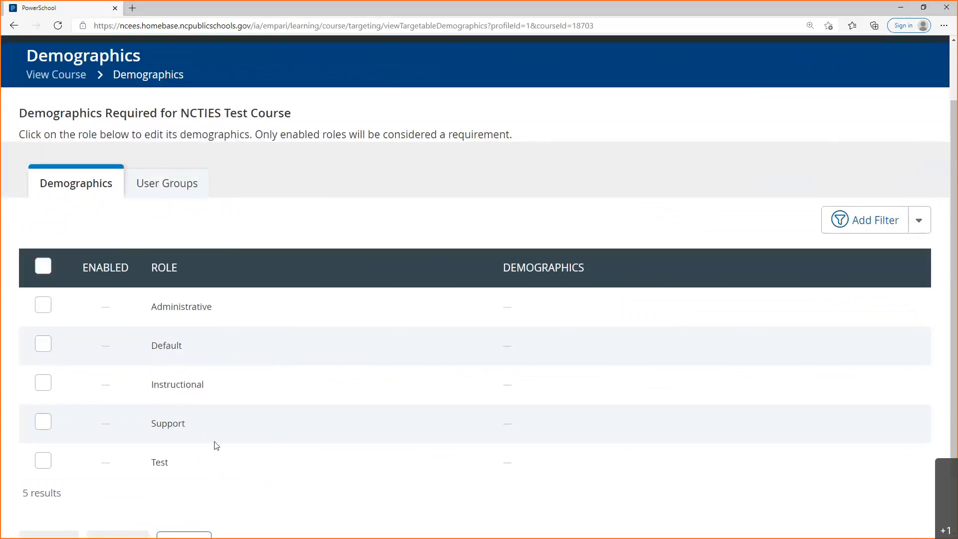
pyautogui.scroll(-1, 216, 444)
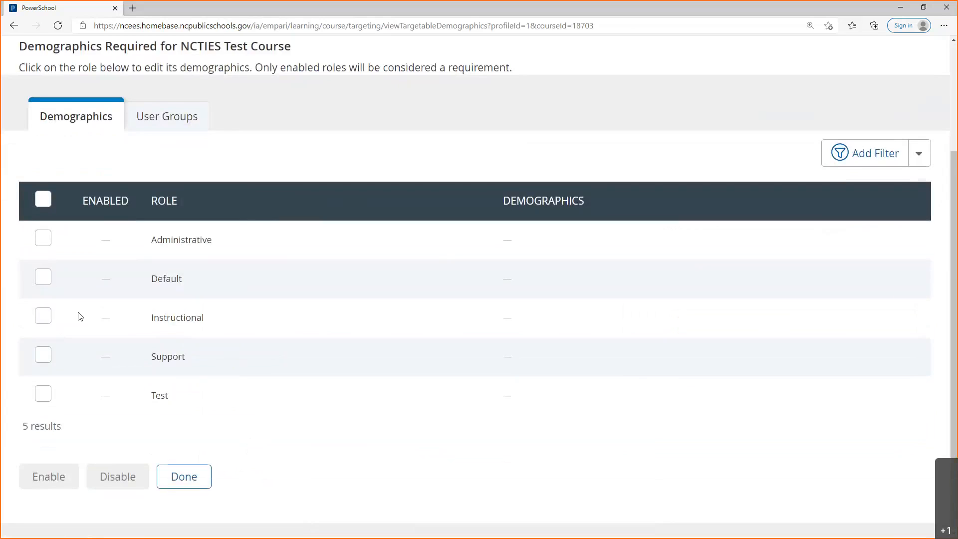
pyautogui.moveTo(158, 317); pyautogui.dragTo(284, 337)
pyautogui.moveTo(155, 234); pyautogui.dragTo(246, 250)
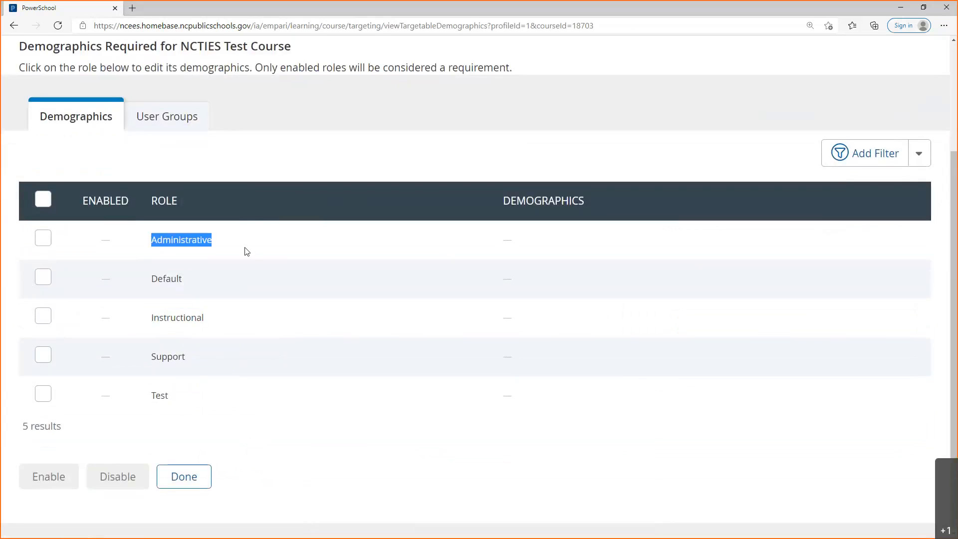
pyautogui.click(202, 363)
pyautogui.moveTo(202, 363); pyautogui.dragTo(153, 349)
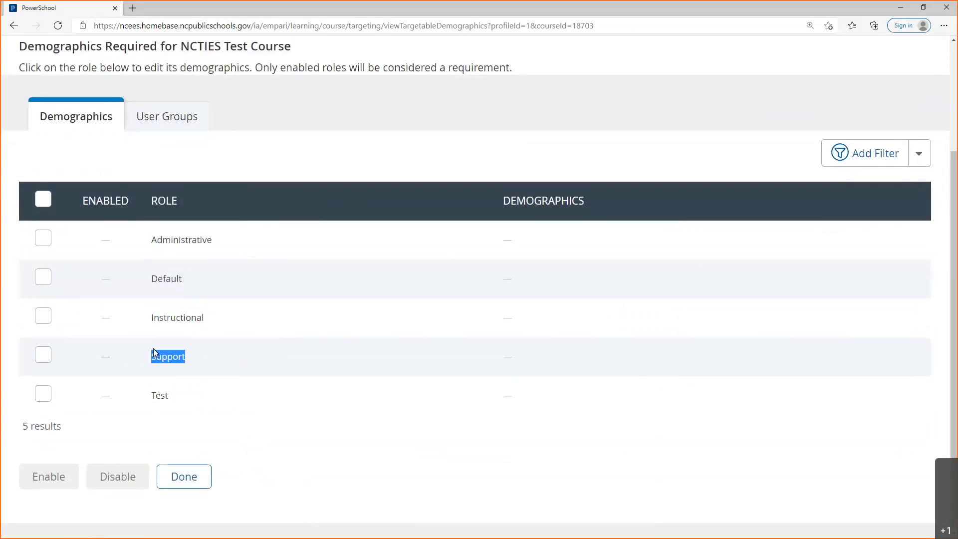
pyautogui.moveTo(209, 319); pyautogui.dragTo(150, 322)
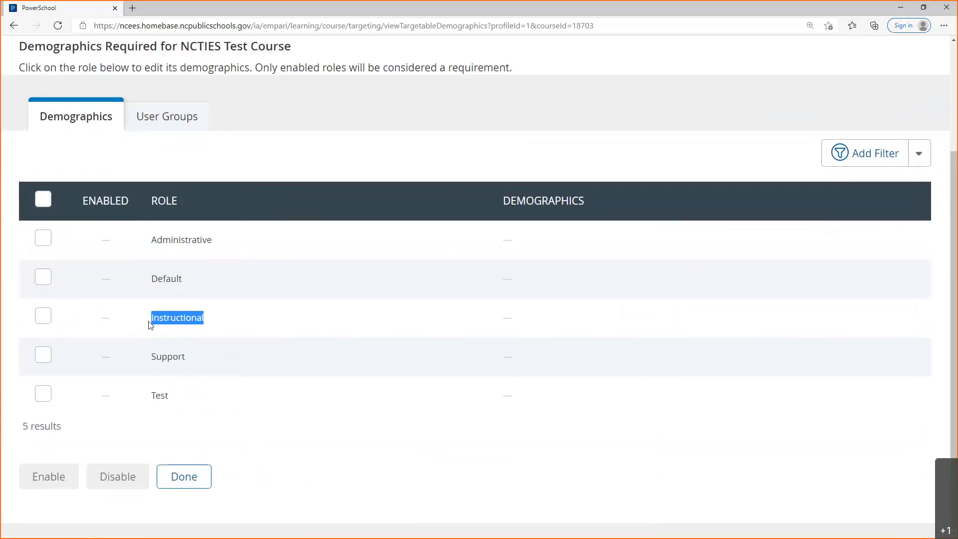
pyautogui.click(45, 317)
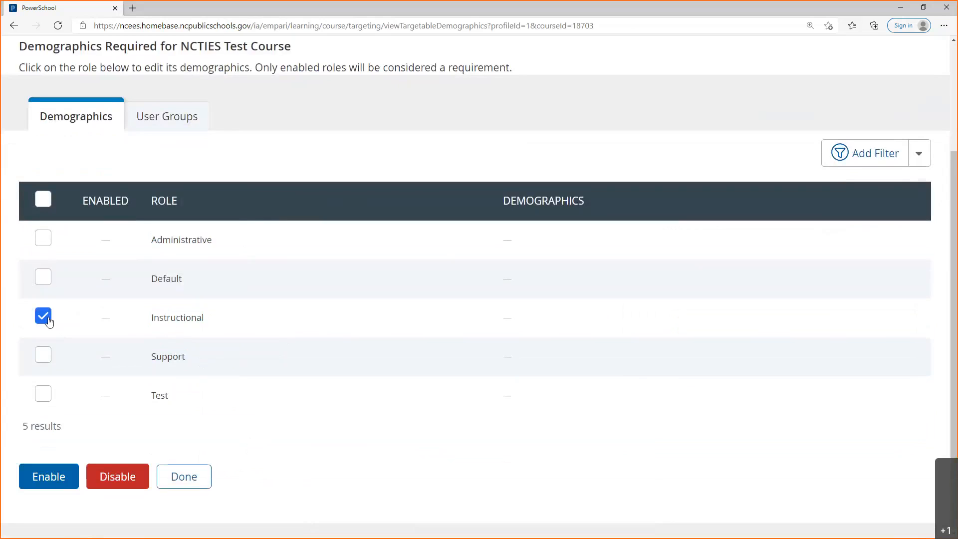
pyautogui.click(47, 477)
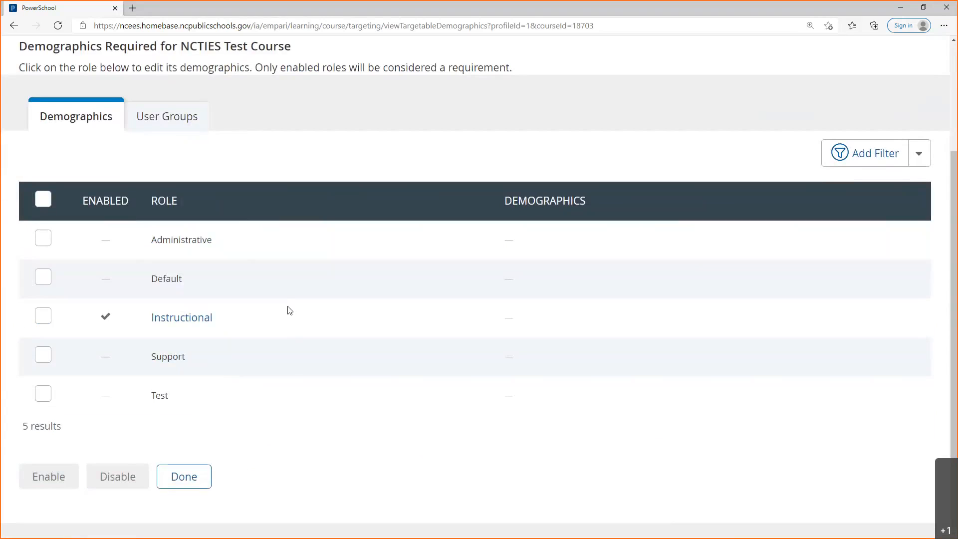
# - Expand the Role options in the Instructional demographics, mark School Social Worker, and cancel without saving
pyautogui.moveTo(178, 319)
pyautogui.mouseDown()
pyautogui.moveTo(98, 319)
pyautogui.moveTo(182, 320)
pyautogui.mouseUp()
pyautogui.click(182, 319)
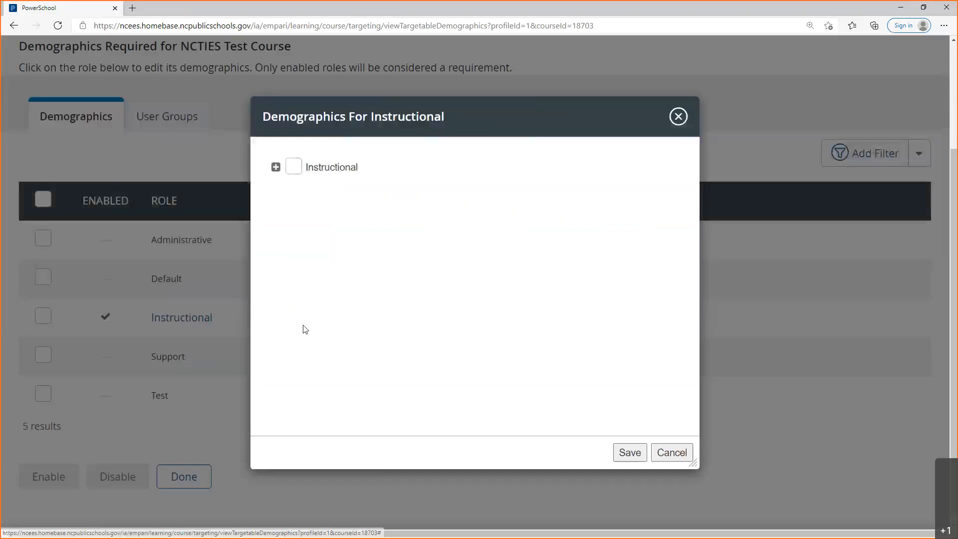
pyautogui.click(276, 166)
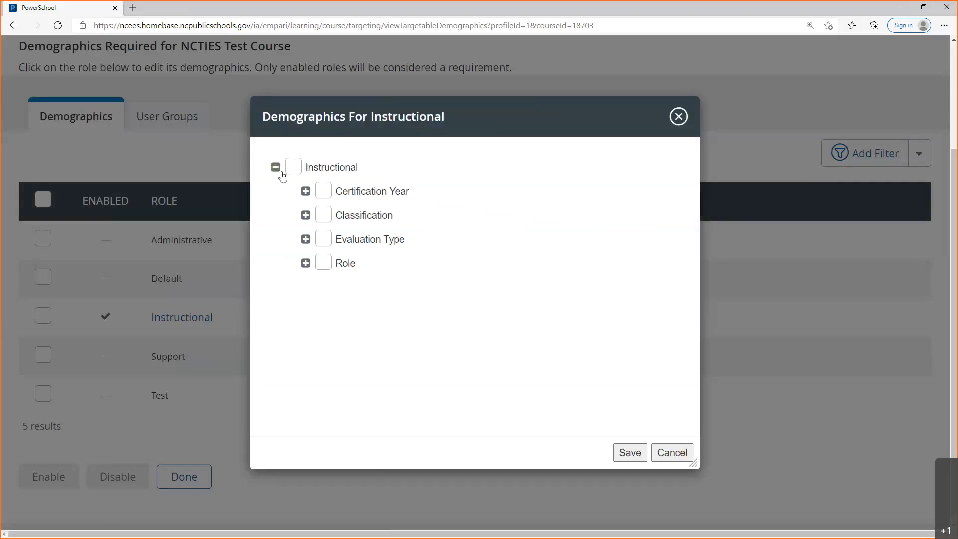
pyautogui.click(306, 262)
pyautogui.scroll(-3, 341, 334)
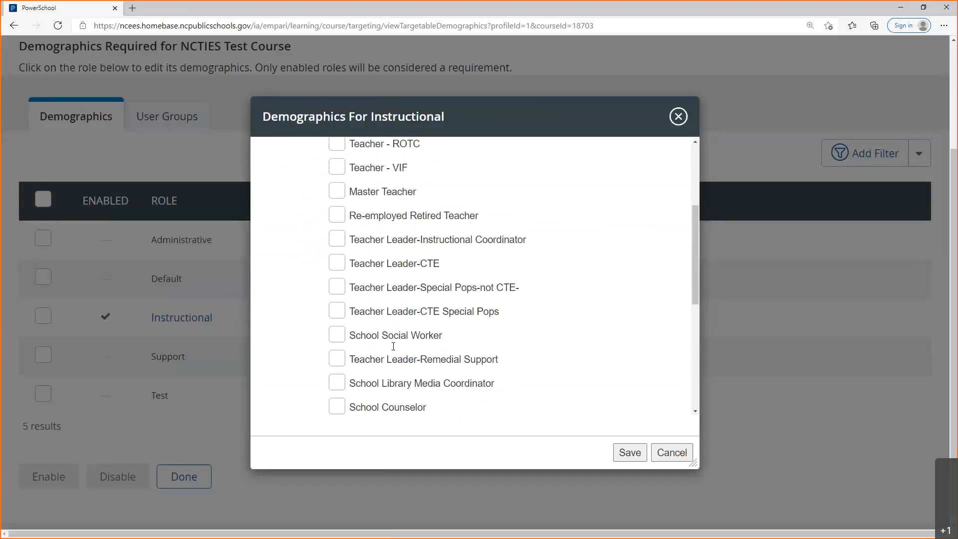
pyautogui.click(336, 335)
pyautogui.click(671, 452)
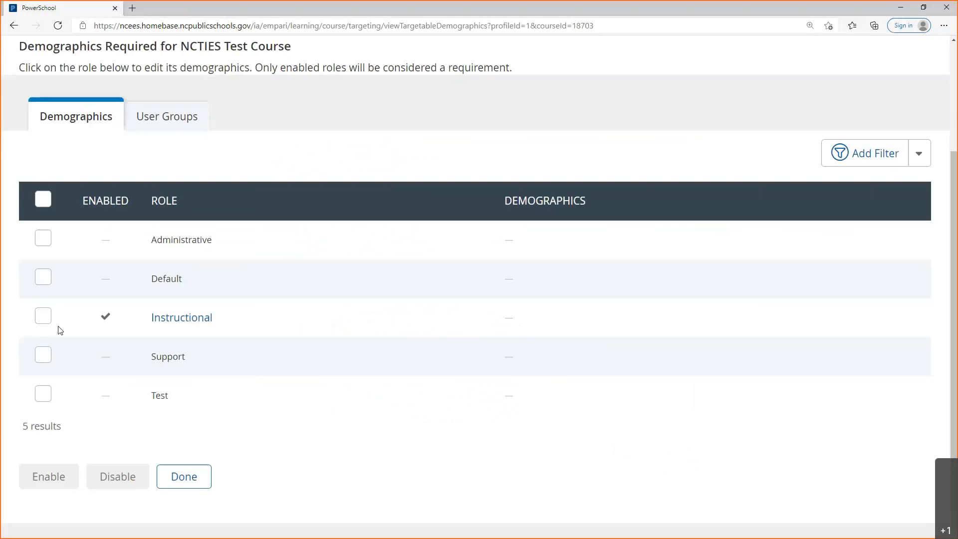
# - Disable the Instructional role in the required demographics and return to the course management page
pyautogui.click(45, 316)
pyautogui.click(118, 477)
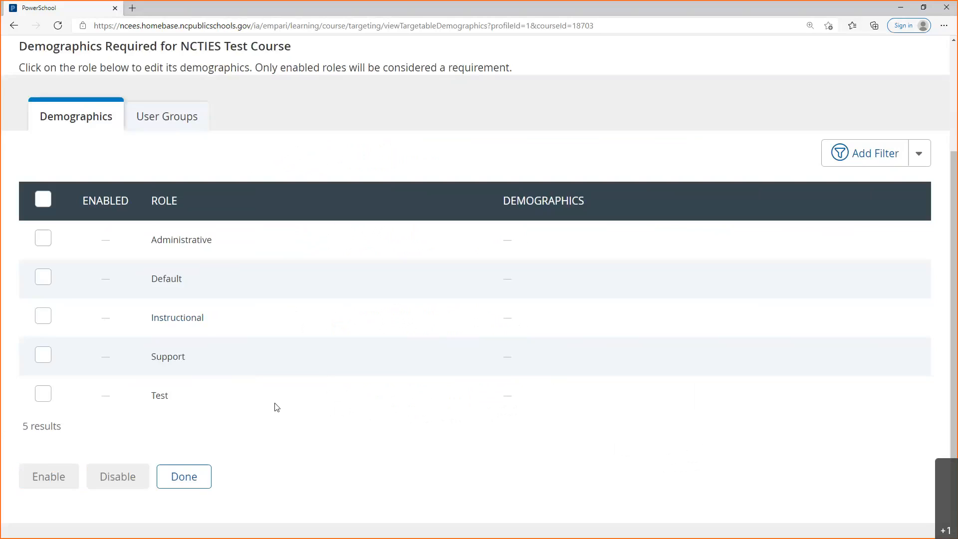
pyautogui.click(206, 474)
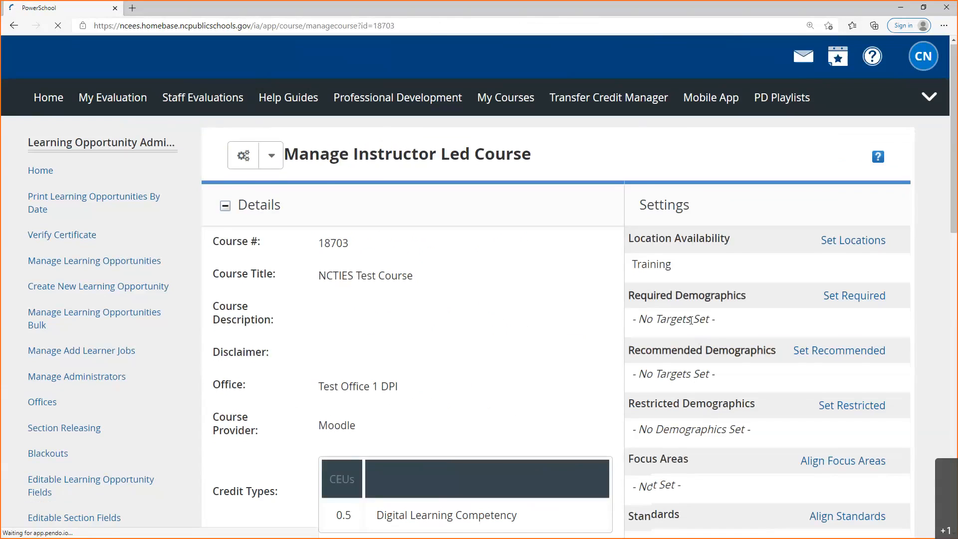
# - Open the course's focus area alignment and select the Digital Literacy and English as a Second Language subjects
pyautogui.scroll(-2, 609, 318)
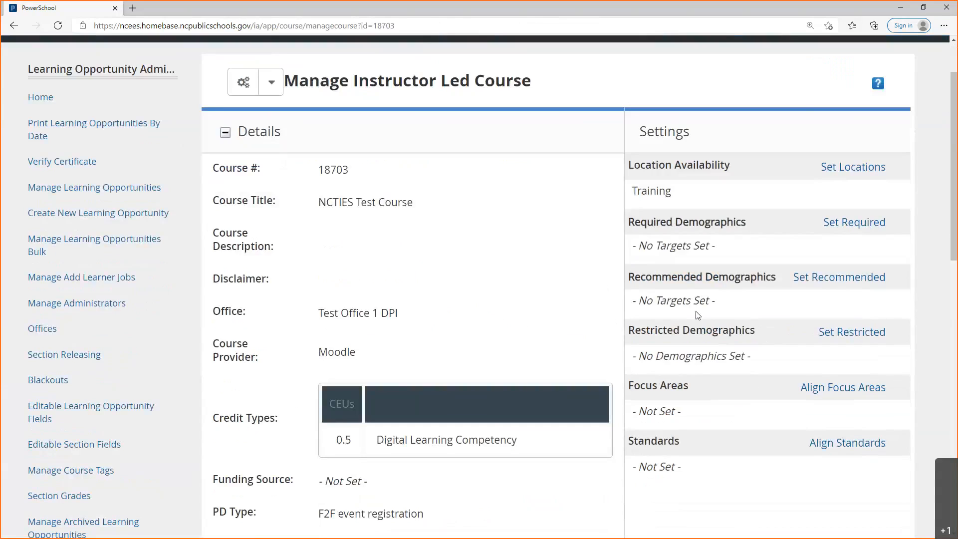
pyautogui.scroll(-1, 702, 332)
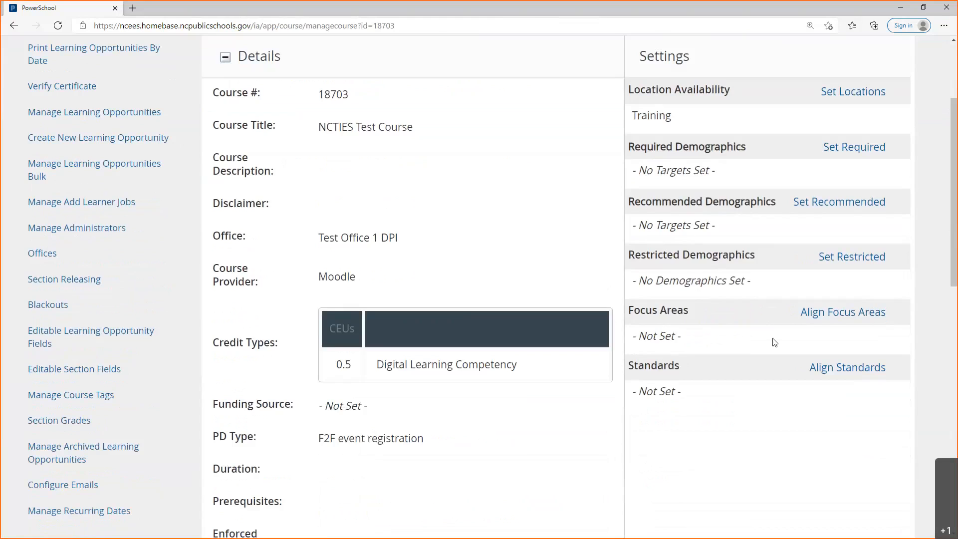
pyautogui.click(823, 313)
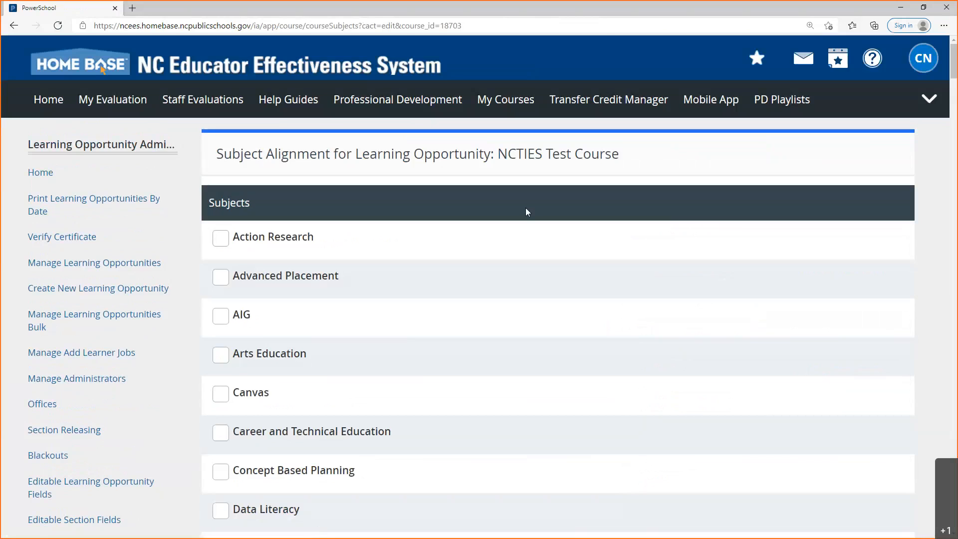
pyautogui.scroll(-1, 432, 269)
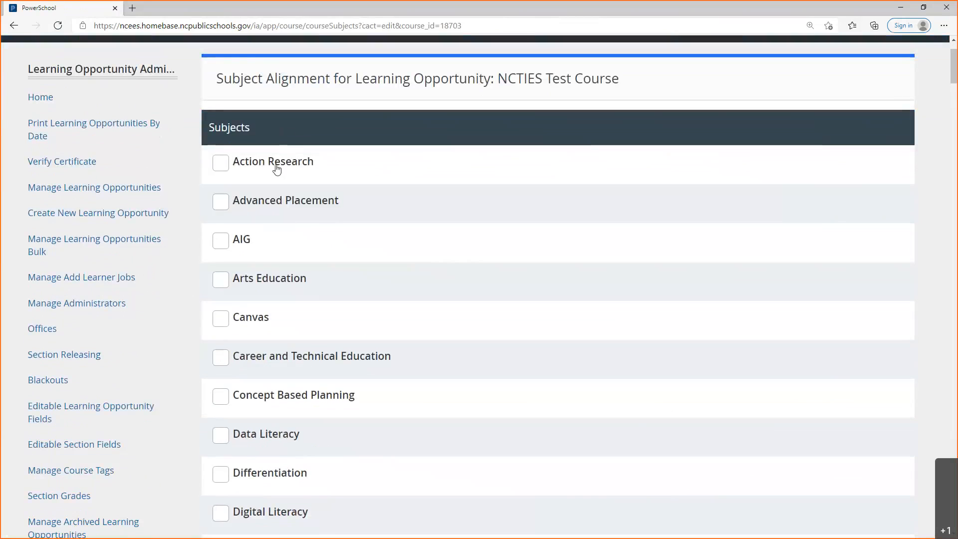
pyautogui.scroll(-1, 306, 225)
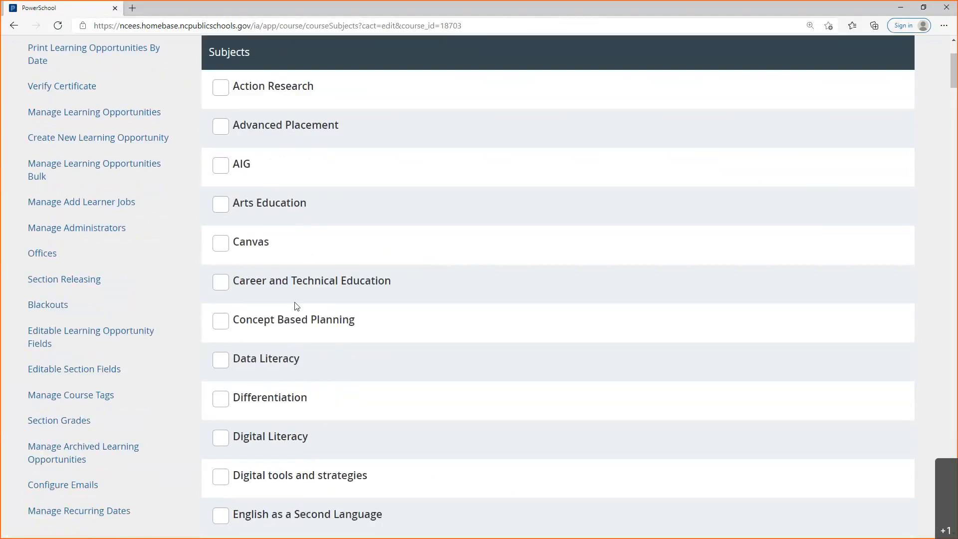
pyautogui.scroll(-1, 347, 401)
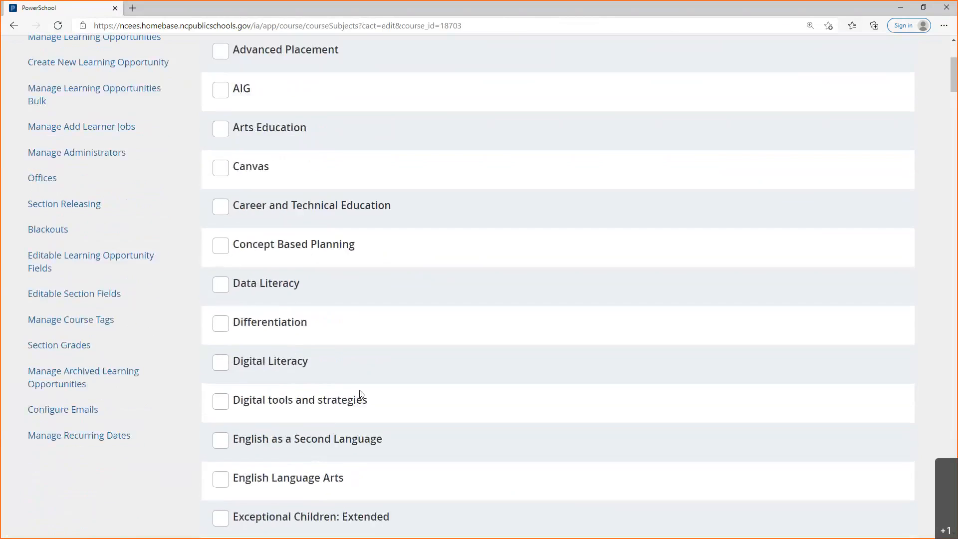
pyautogui.click(220, 363)
pyautogui.scroll(-3, 467, 371)
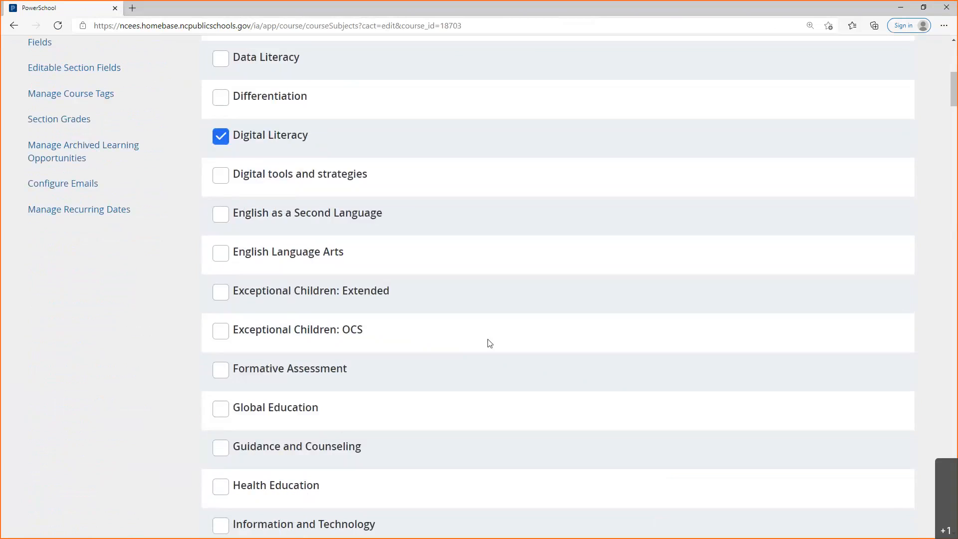
pyautogui.click(220, 215)
# - Select SEL Social Emotional Learning as an additional subject for the course's focus area alignment
pyautogui.scroll(-4, 401, 296)
pyautogui.scroll(-4, 399, 299)
pyautogui.scroll(-4, 301, 271)
pyautogui.scroll(-3, 310, 289)
pyautogui.scroll(1, 369, 75)
pyautogui.scroll(-1, 338, 313)
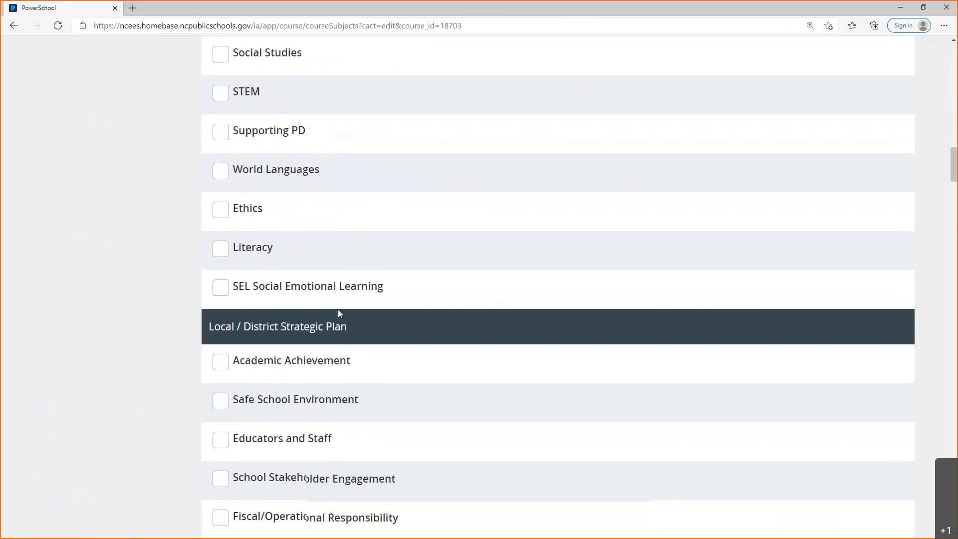
pyautogui.click(223, 290)
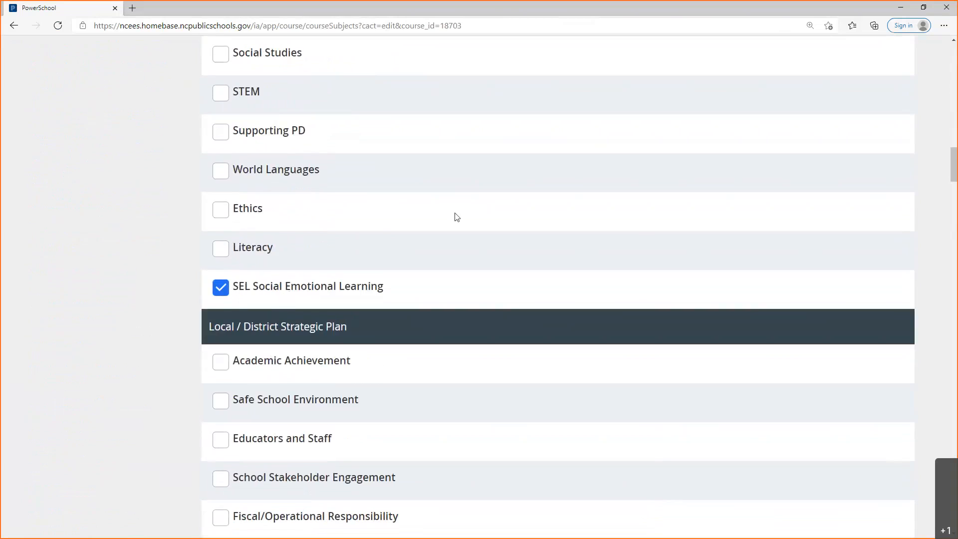
pyautogui.scroll(6, 382, 241)
pyautogui.scroll(-6, 394, 244)
pyautogui.scroll(-3, 357, 319)
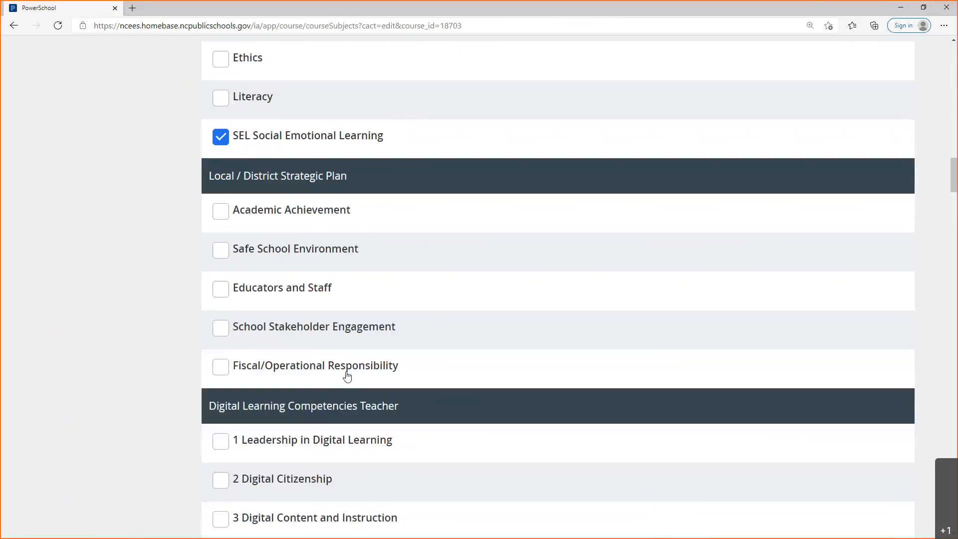
# - Review the remaining focus area categories, from Local / District Strategic Plan through the Premium Library groups
pyautogui.scroll(-1, 351, 373)
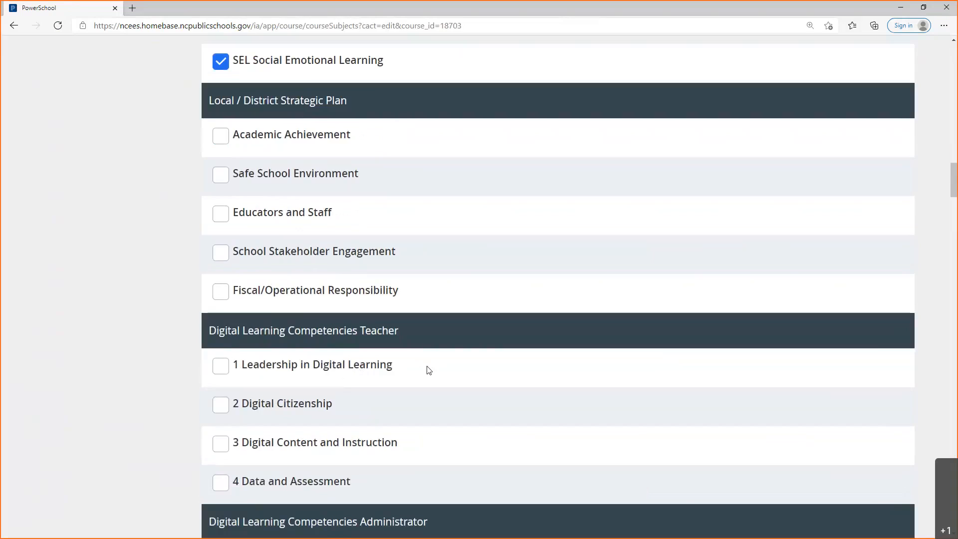
pyautogui.scroll(-1, 429, 369)
pyautogui.scroll(-1, 432, 349)
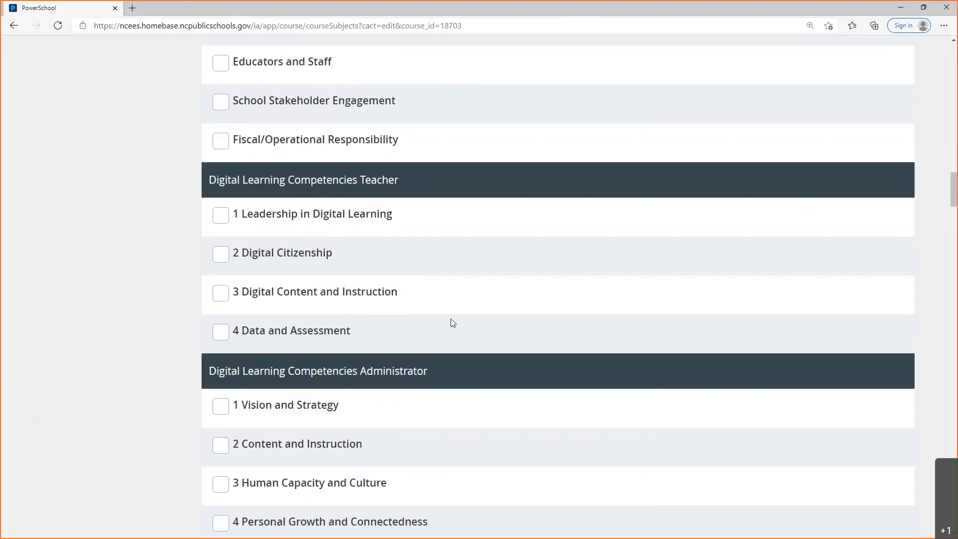
pyautogui.scroll(-2, 419, 374)
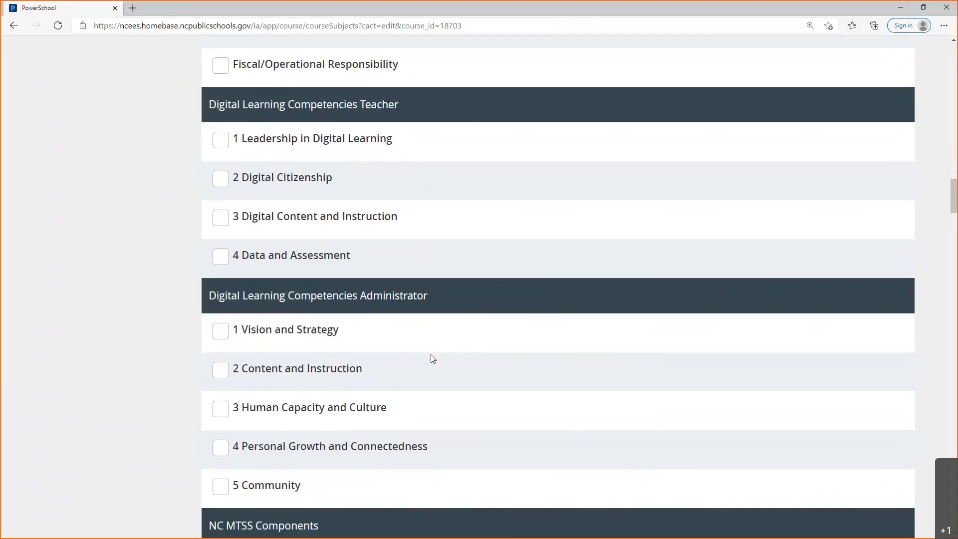
pyautogui.scroll(-3, 436, 350)
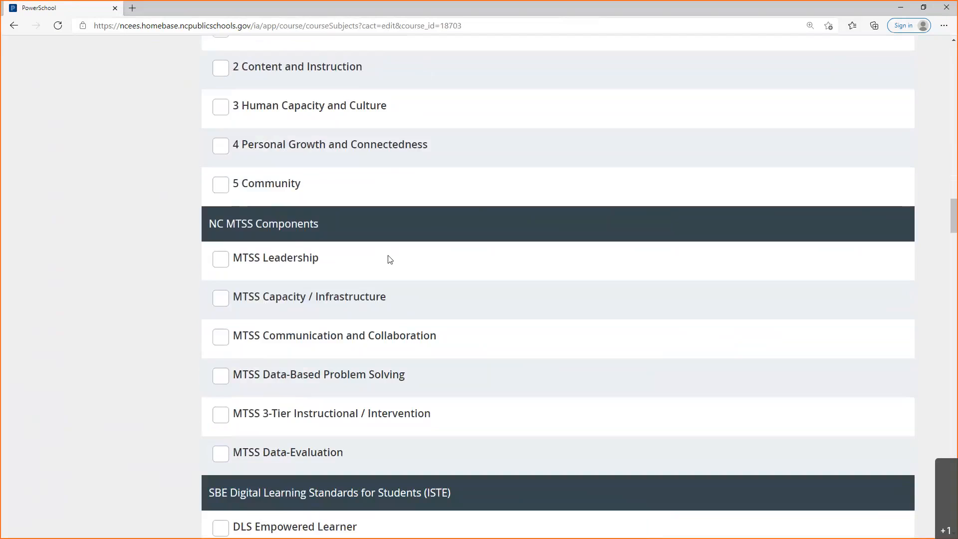
pyautogui.scroll(-1, 326, 256)
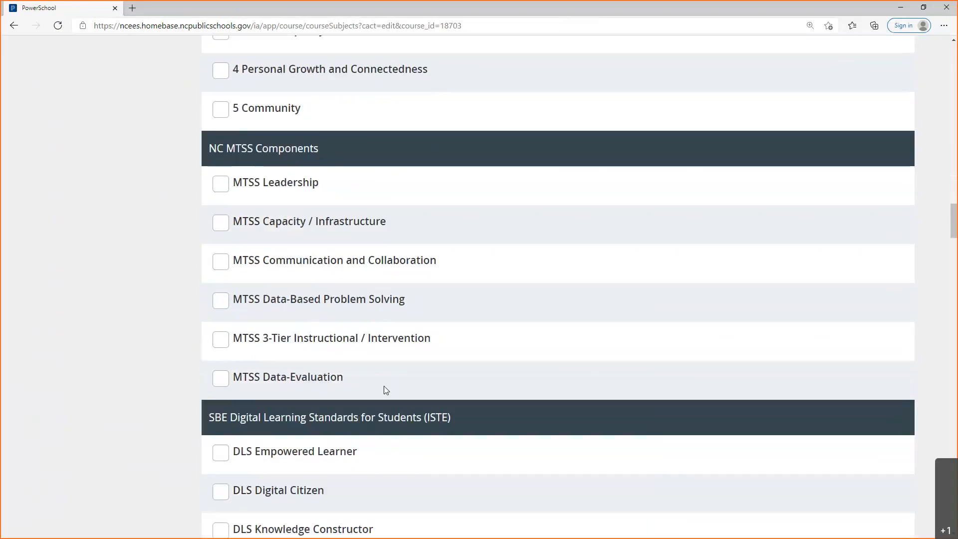
pyautogui.scroll(-3, 387, 385)
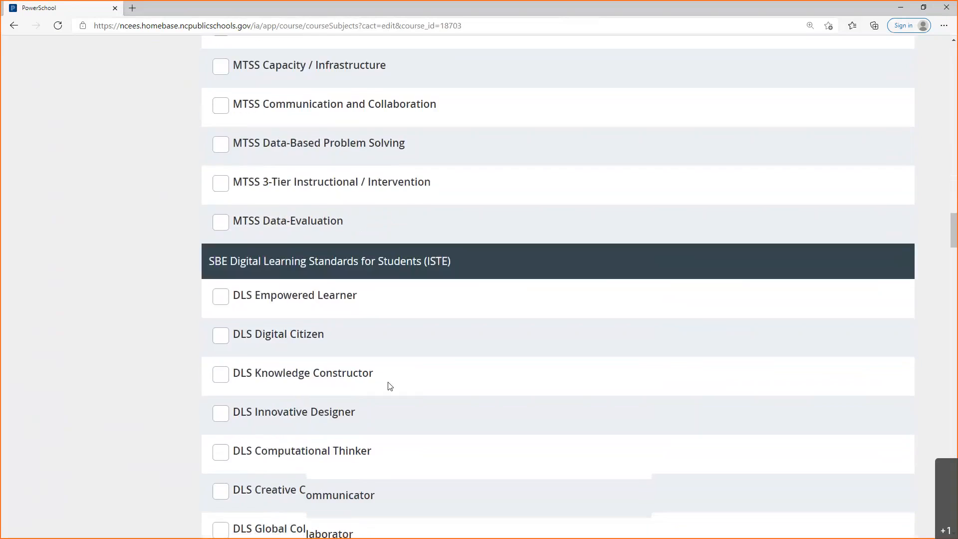
pyautogui.scroll(-3, 394, 376)
pyautogui.scroll(-1, 394, 376)
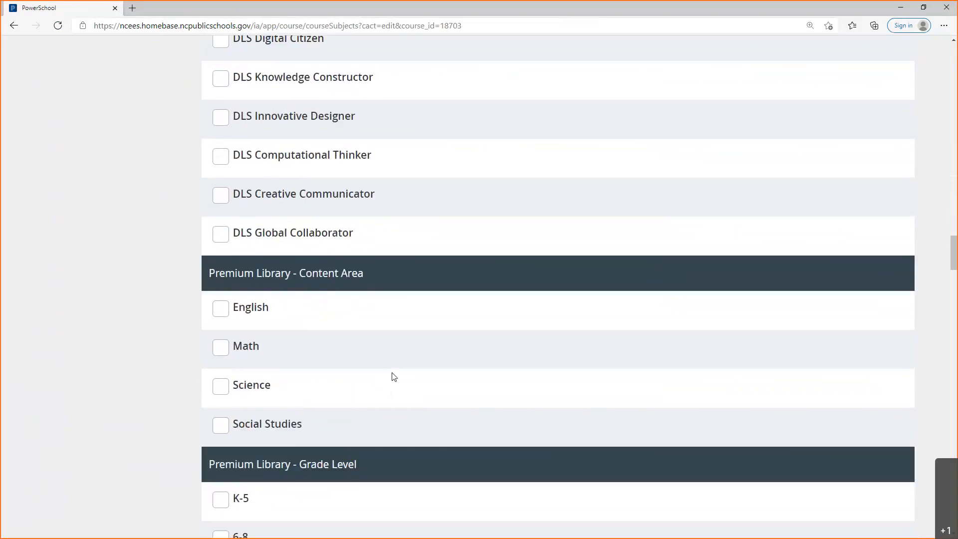
pyautogui.scroll(-2, 394, 376)
pyautogui.scroll(-1, 393, 372)
pyautogui.scroll(1, 394, 349)
pyautogui.scroll(1, 387, 339)
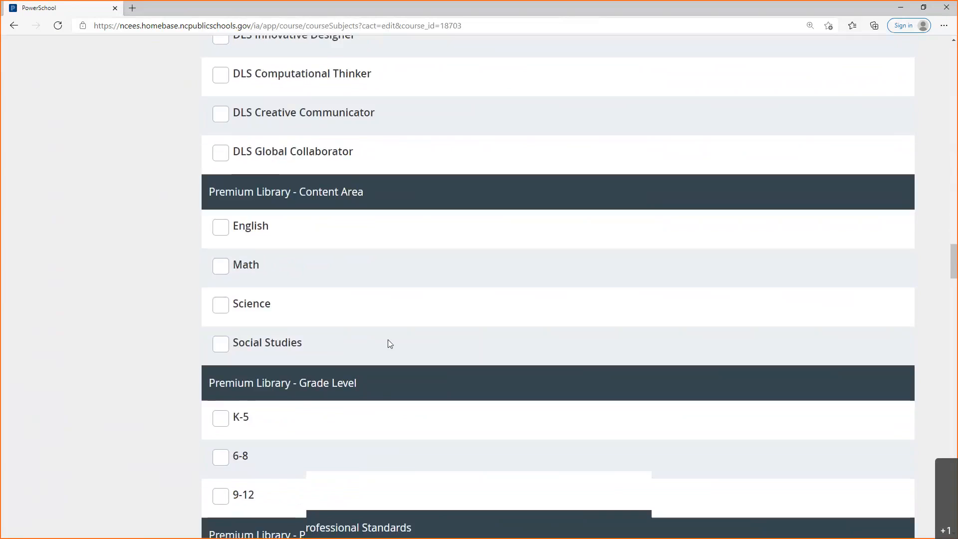
pyautogui.scroll(-2, 384, 327)
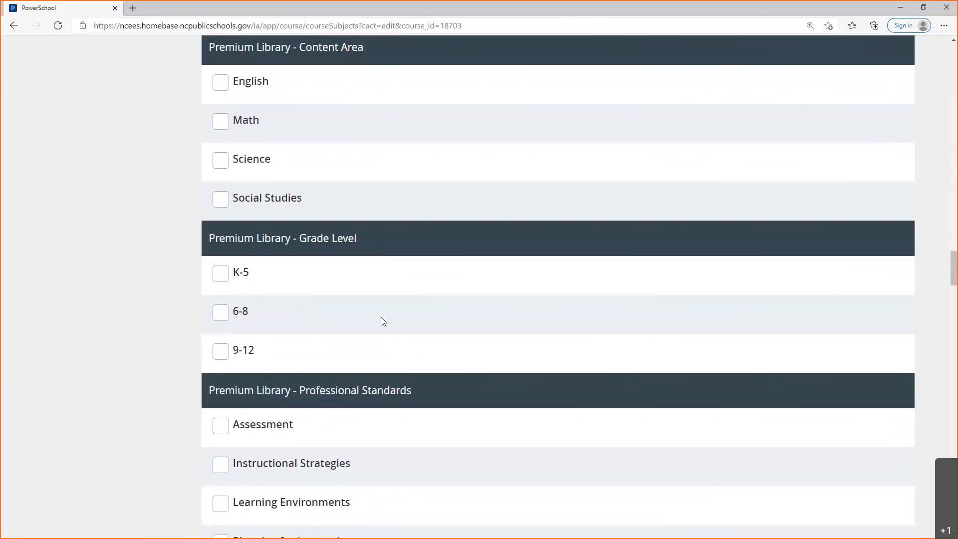
# - Save the focus area alignment for the NCTIES Test Course with the subjects already selected
pyautogui.scroll(15, 381, 319)
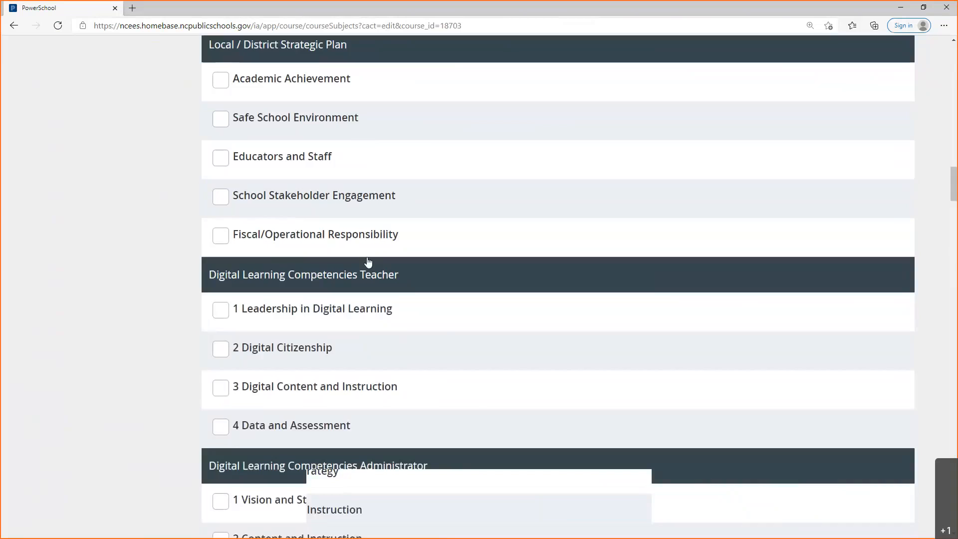
pyautogui.scroll(18, 368, 262)
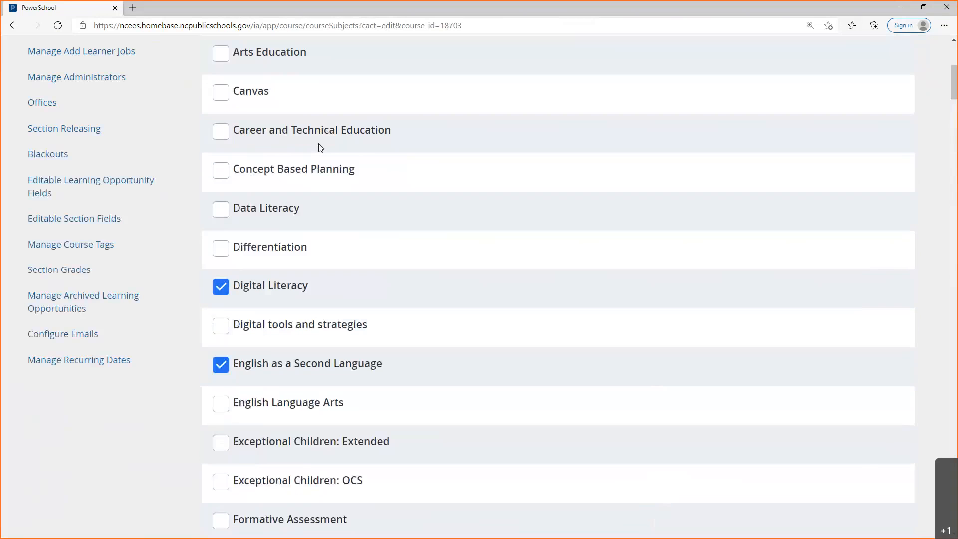
pyautogui.scroll(4, 320, 147)
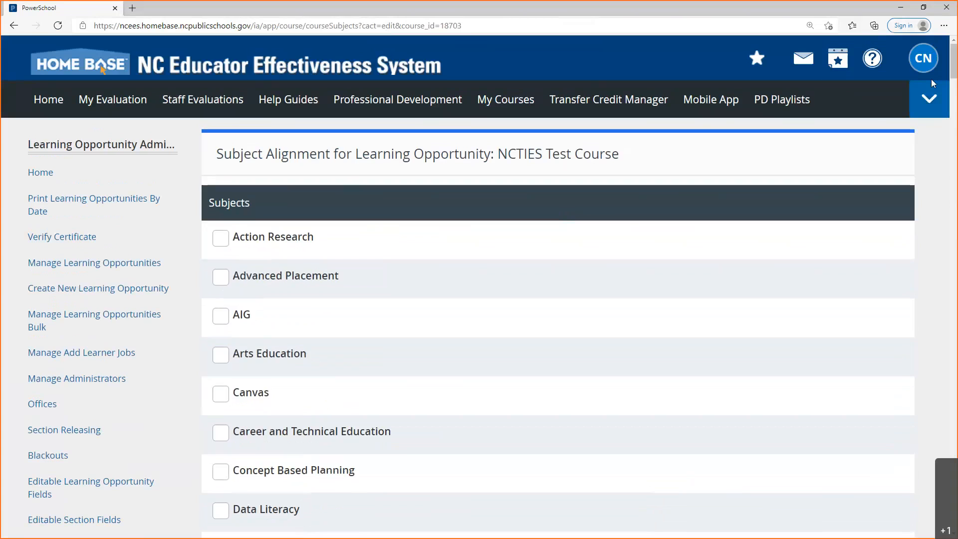
pyautogui.moveTo(953, 69); pyautogui.dragTo(896, 538)
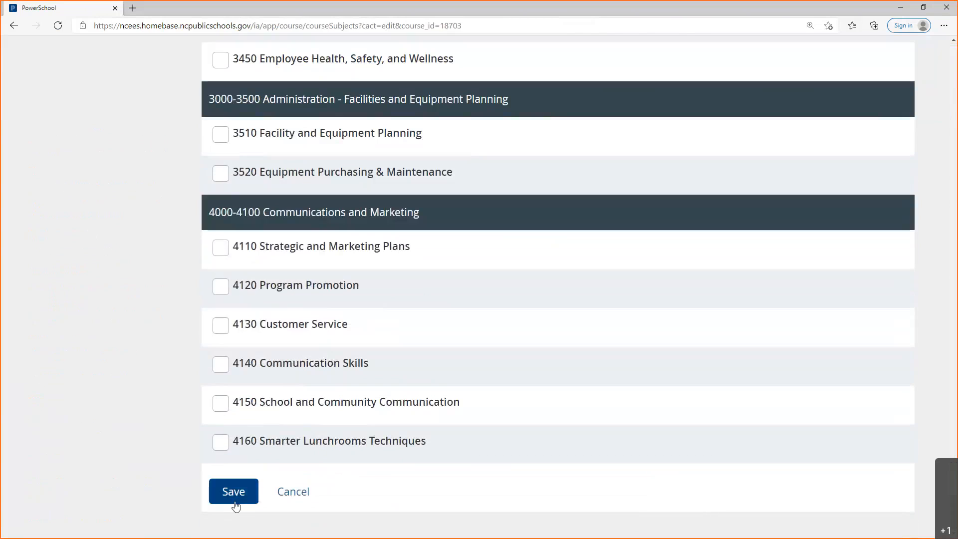
pyautogui.click(234, 504)
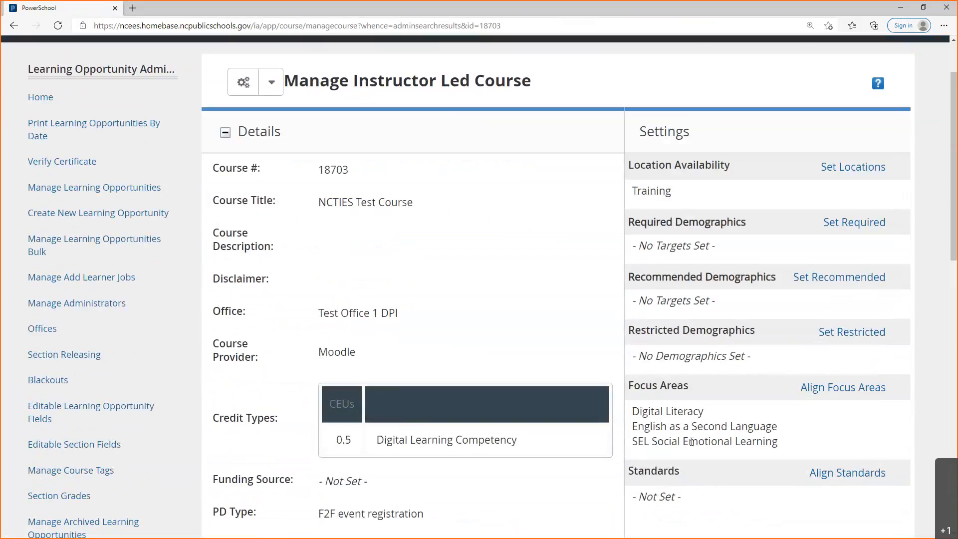
# - Try to open the standards alignment of the course, and stop the page from loading
pyautogui.scroll(-5, 691, 441)
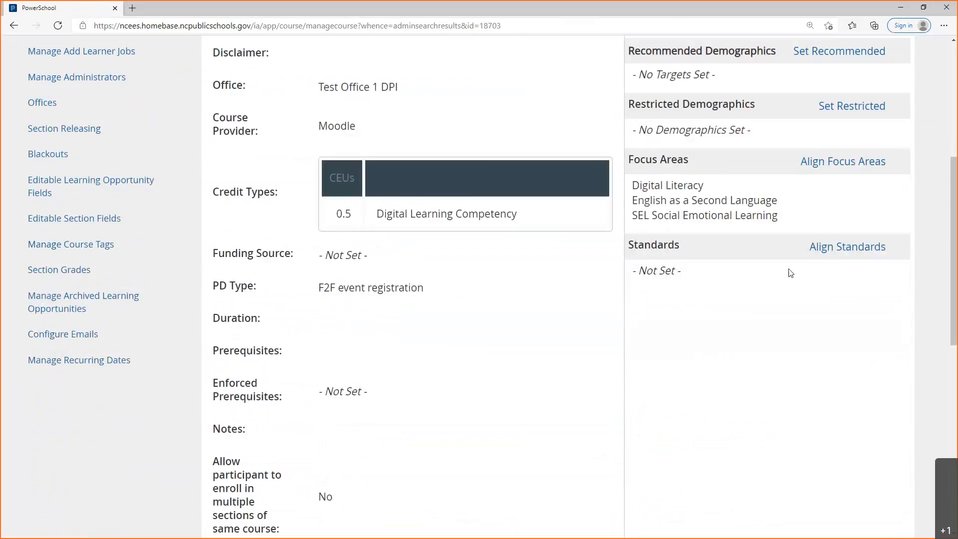
pyautogui.click(833, 246)
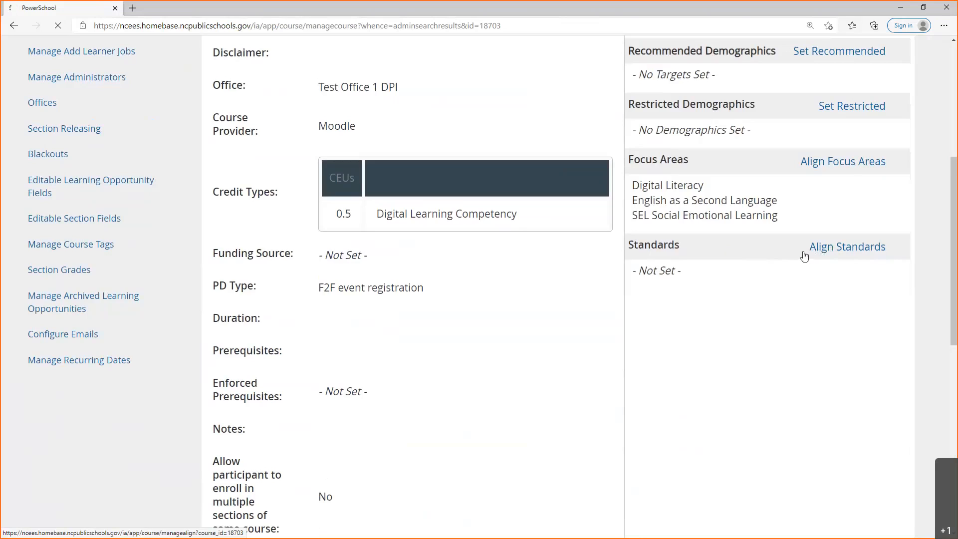
pyautogui.click(59, 26)
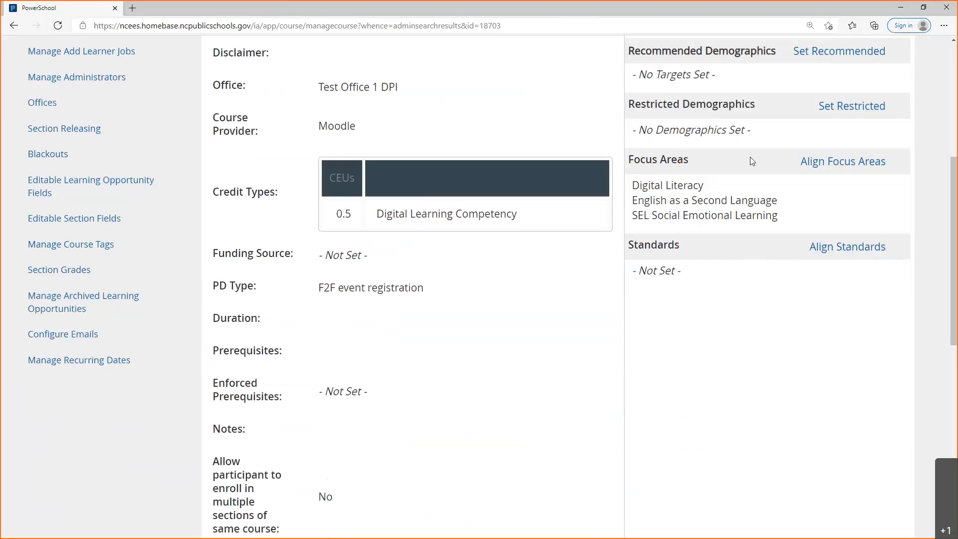
# - Start a new section for the NCTIES Test Course and enter the section title "NCTIES Test Couse 1 Section 1"
pyautogui.scroll(3, 669, 234)
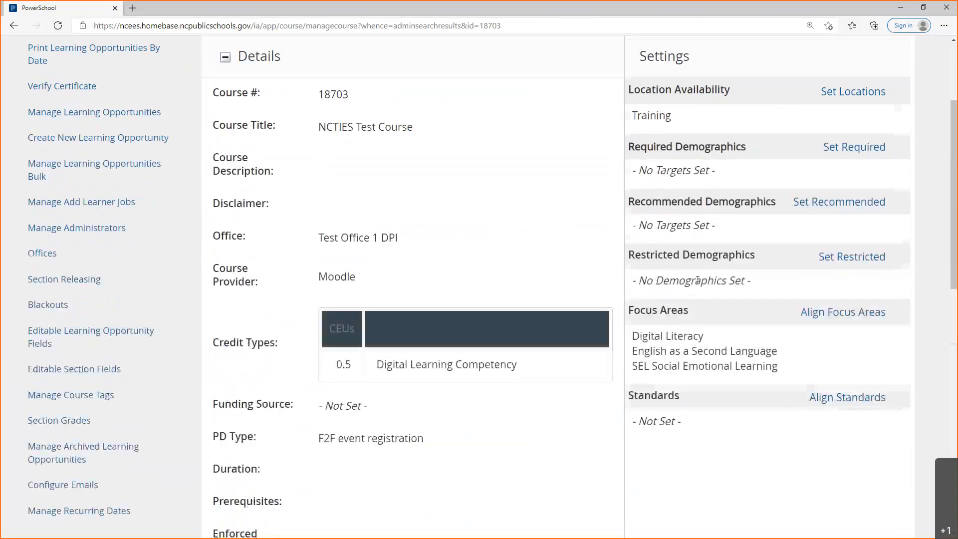
pyautogui.scroll(-5, 697, 278)
pyautogui.scroll(-7, 697, 279)
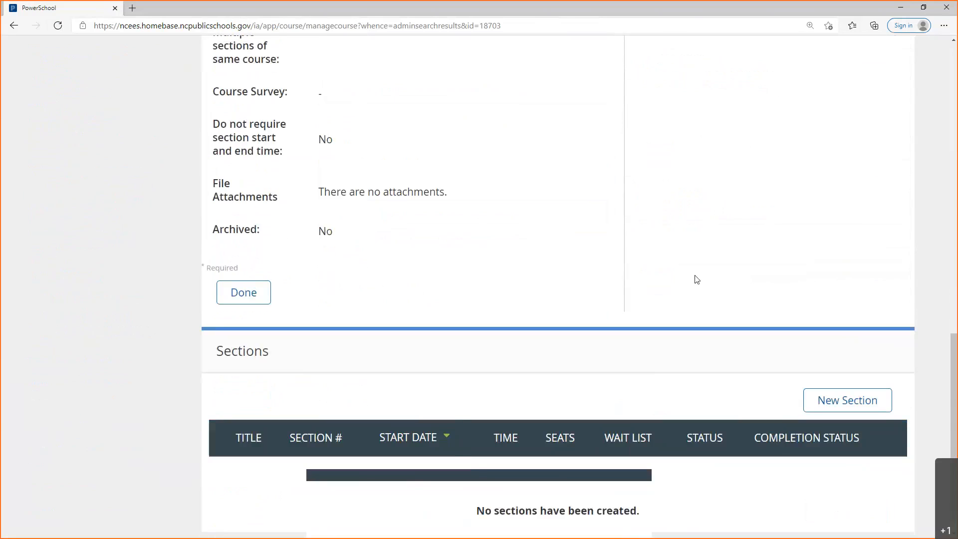
pyautogui.scroll(1, 696, 276)
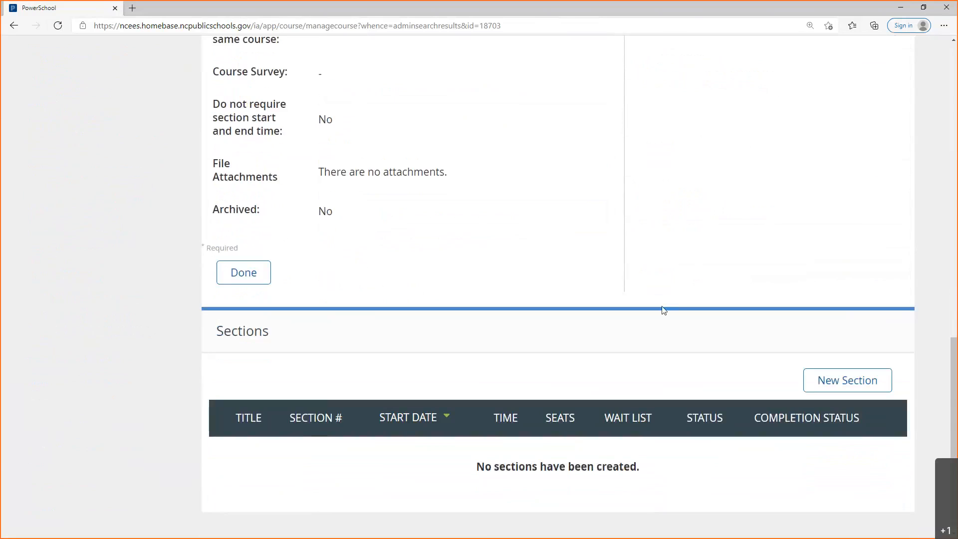
pyautogui.click(841, 389)
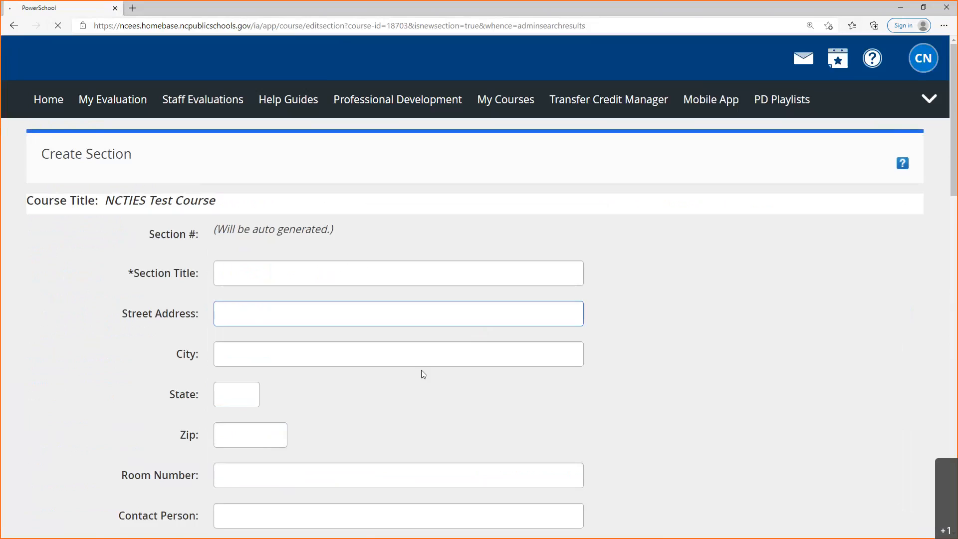
pyautogui.scroll(-1, 421, 374)
pyautogui.click(229, 196)
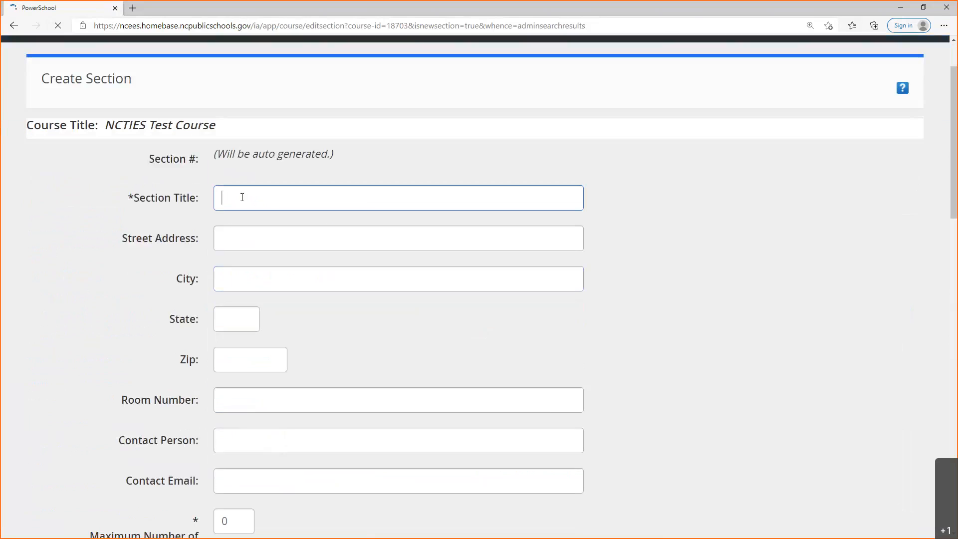
pyautogui.write('NCTIES Test')
pyautogui.write('Cous')
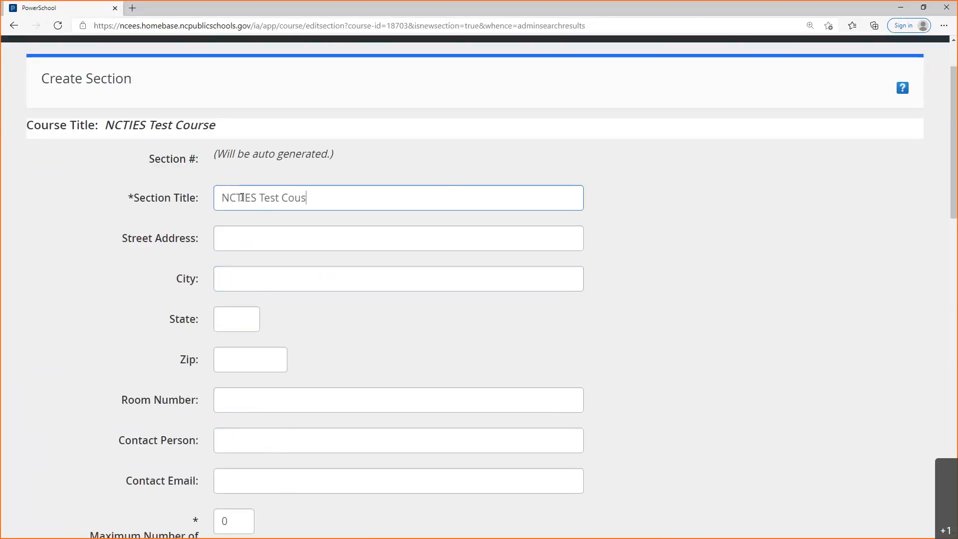
pyautogui.write('e 1 Section 1')
# - Leave the section's address and contact fields empty and set the maximum number of participants to 100
pyautogui.scroll(-1, 410, 250)
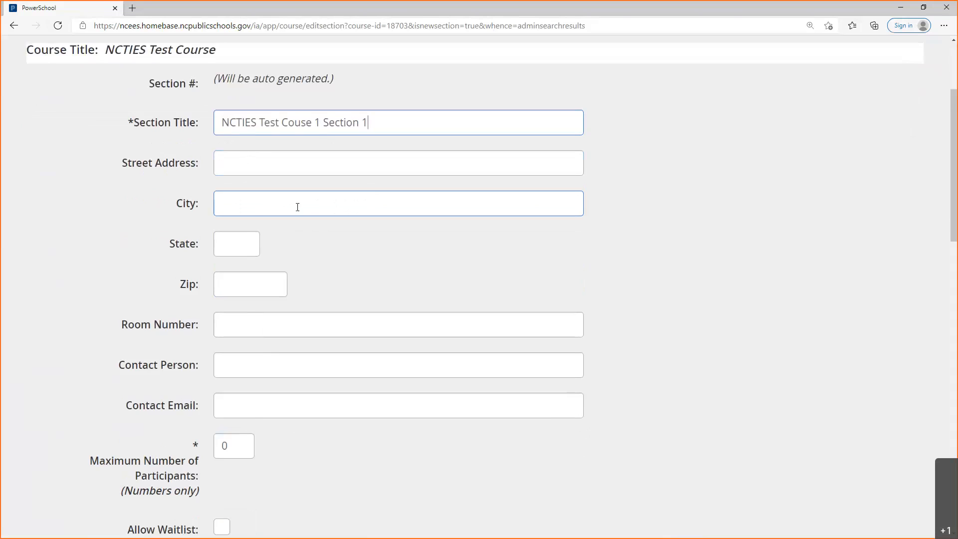
pyautogui.scroll(-3, 291, 284)
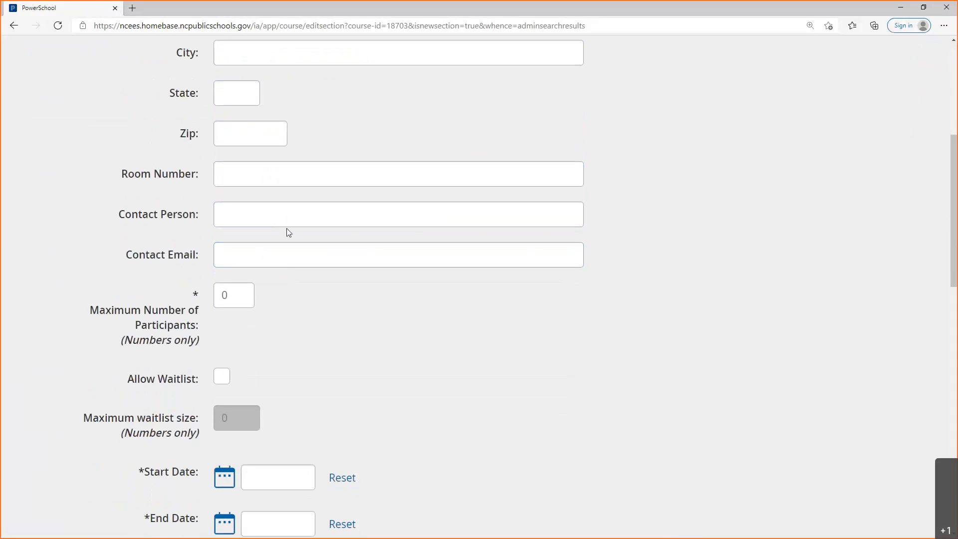
pyautogui.click(261, 254)
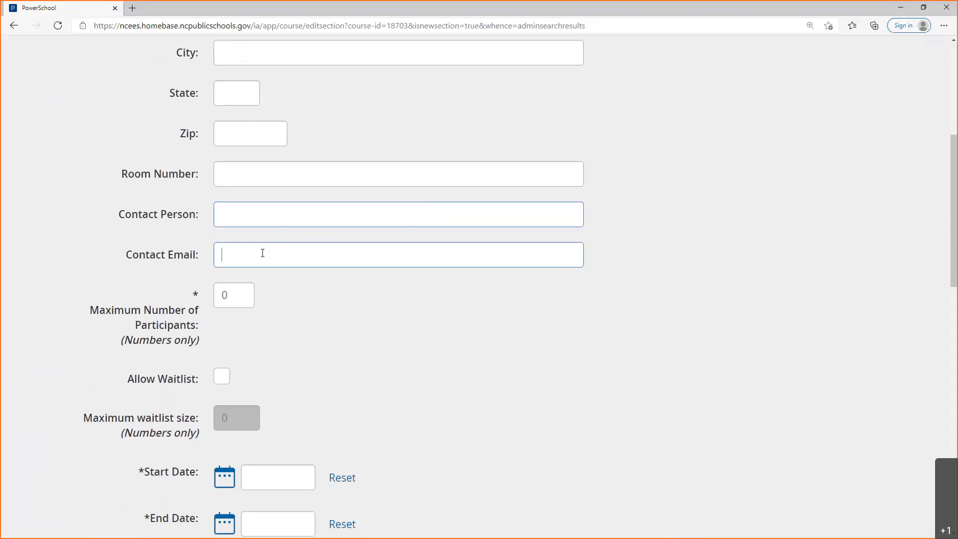
pyautogui.scroll(-2, 325, 327)
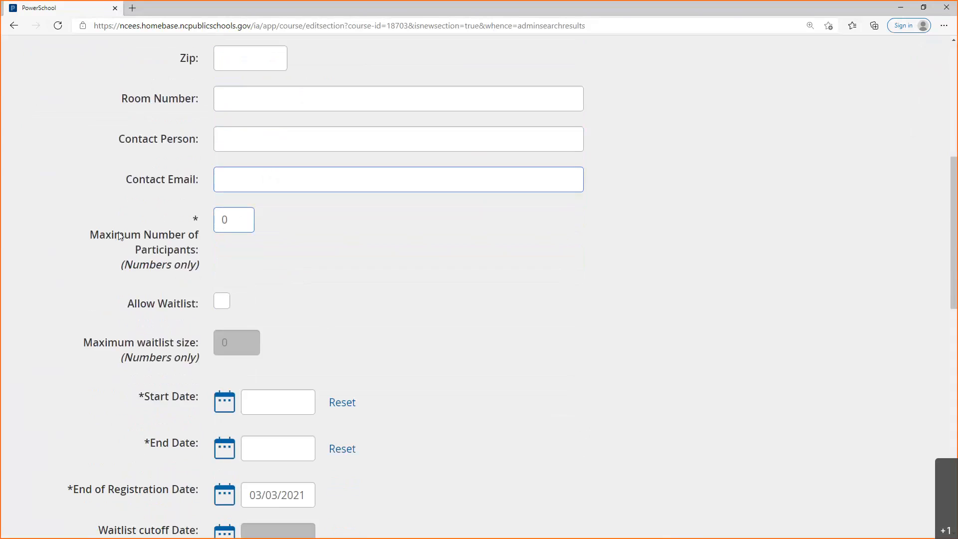
pyautogui.doubleClick(224, 220)
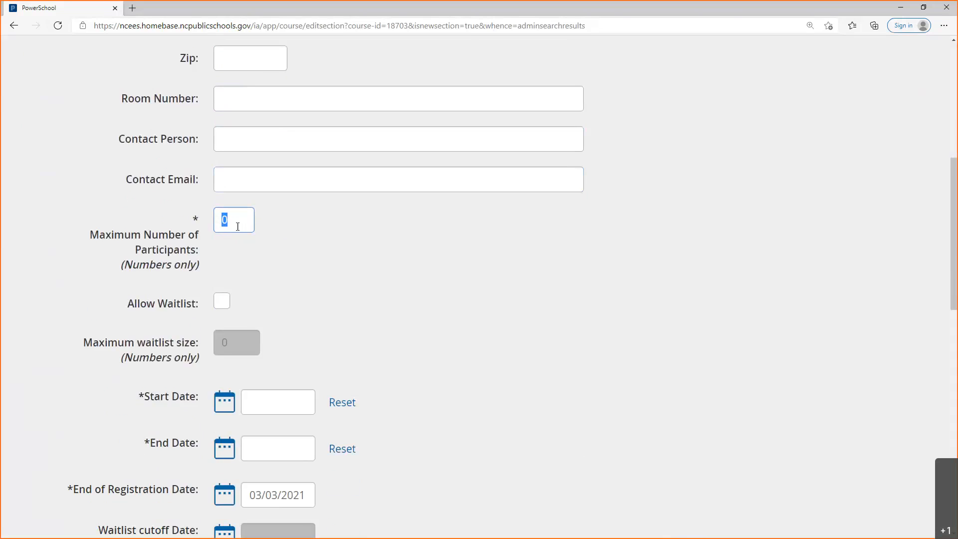
pyautogui.write('100')
# - Allow a waitlist for the section and set the maximum waitlist size to 25
pyautogui.click(225, 301)
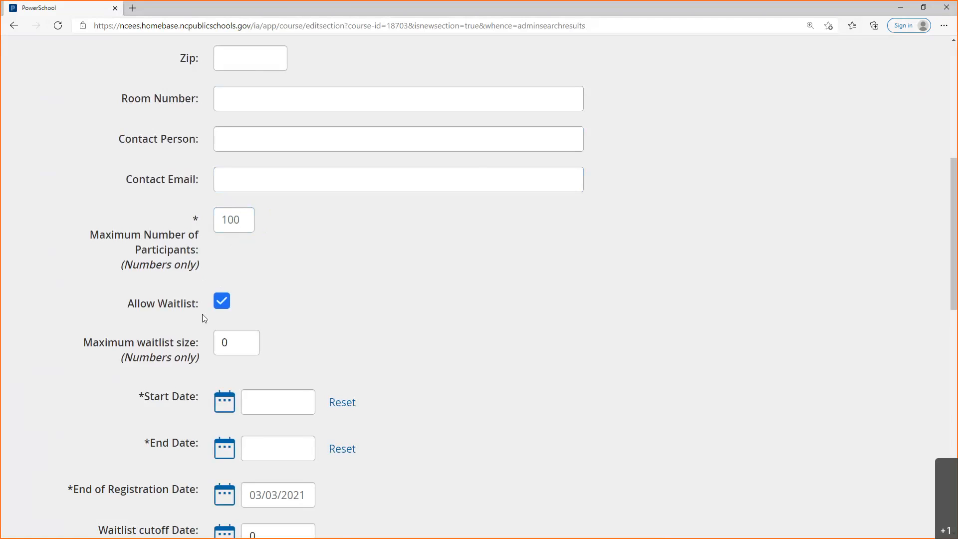
pyautogui.scroll(-1, 215, 299)
pyautogui.moveTo(246, 269); pyautogui.dragTo(217, 267)
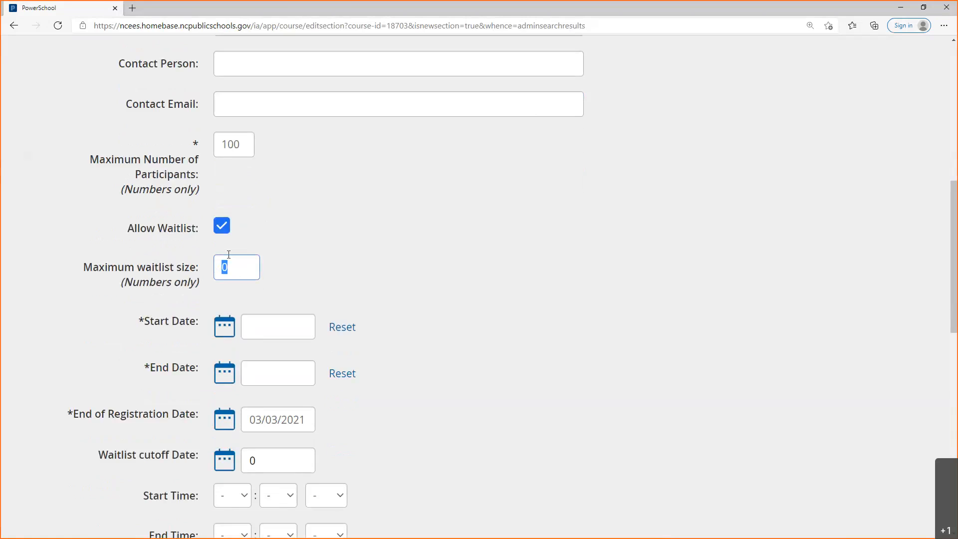
pyautogui.write('25')
# - Set both the start date and the end date of the section to 03/31/2021
pyautogui.scroll(-1, 217, 310)
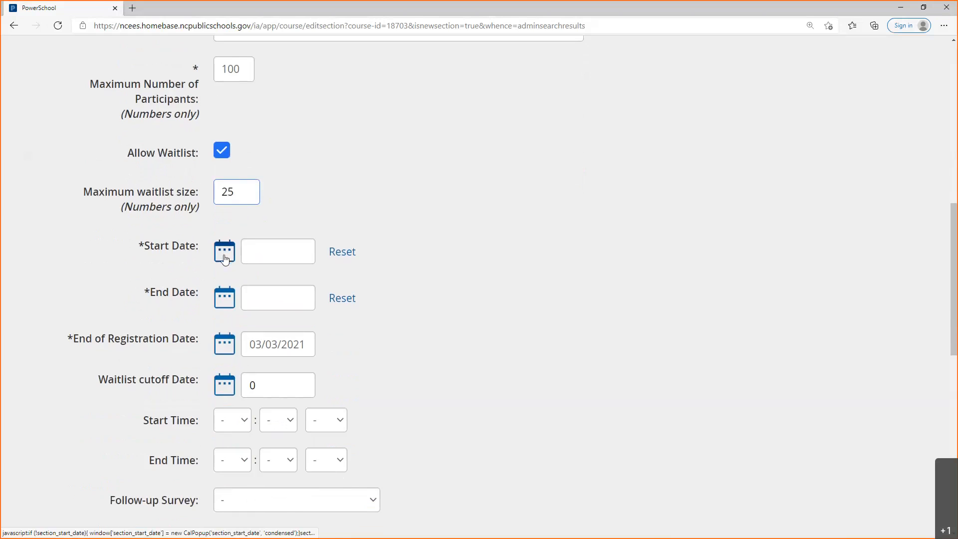
pyautogui.click(225, 258)
pyautogui.click(483, 377)
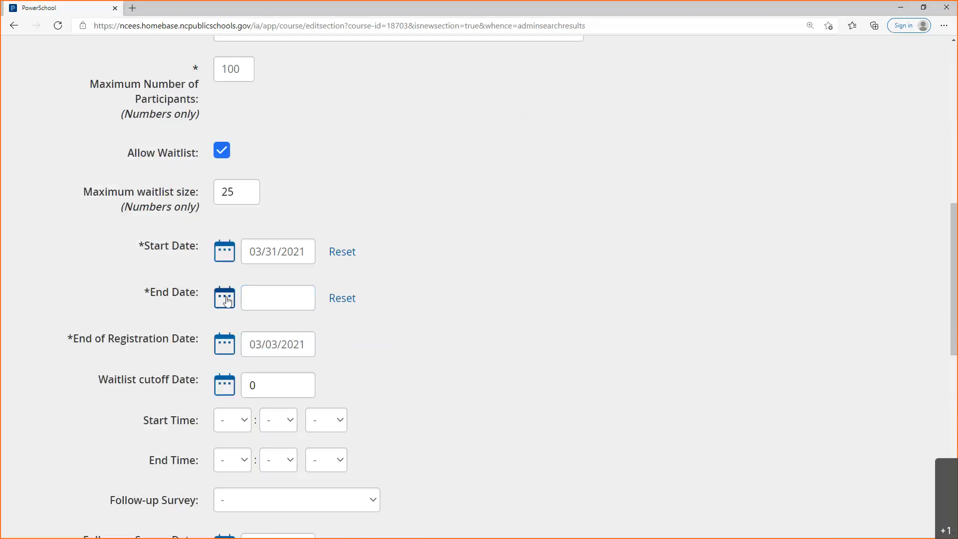
pyautogui.click(226, 298)
pyautogui.click(471, 381)
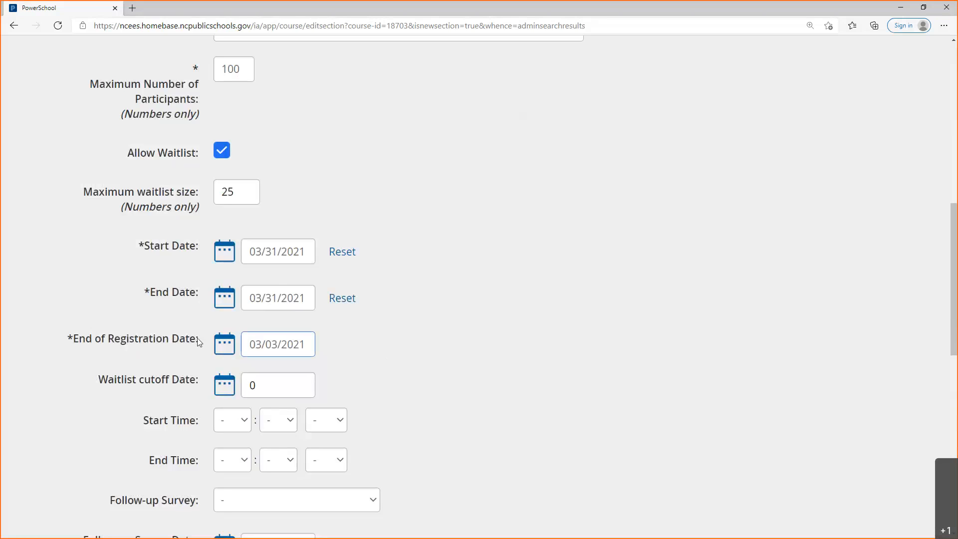
# - Set the section's end of registration date to 03/26/2021 and its waitlist cutoff date to 03/22/2021
pyautogui.click(285, 346)
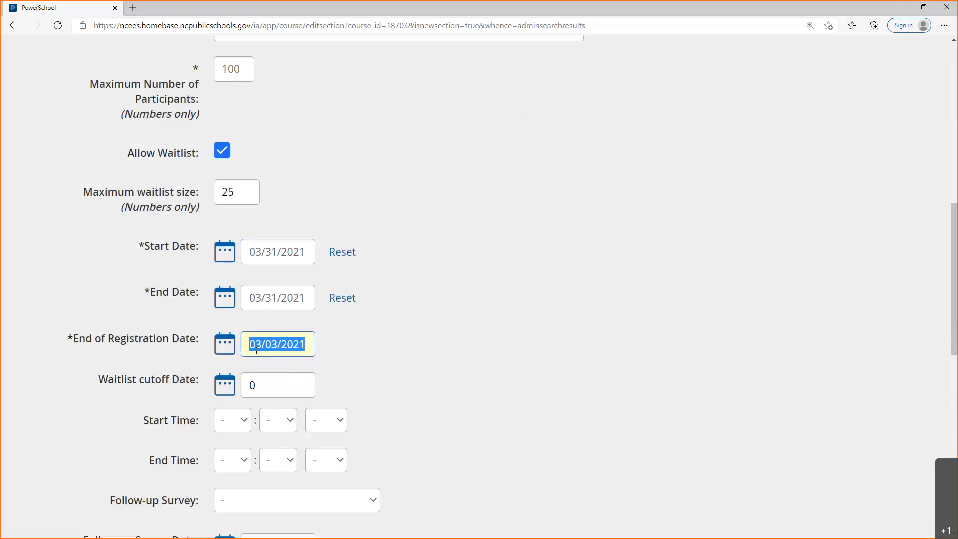
pyautogui.click(228, 351)
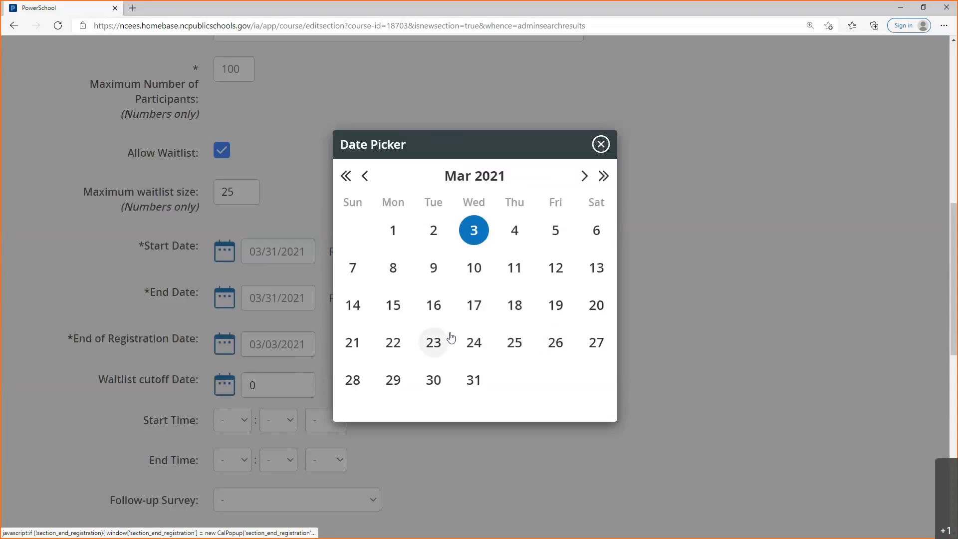
pyautogui.click(553, 344)
pyautogui.scroll(-2, 374, 344)
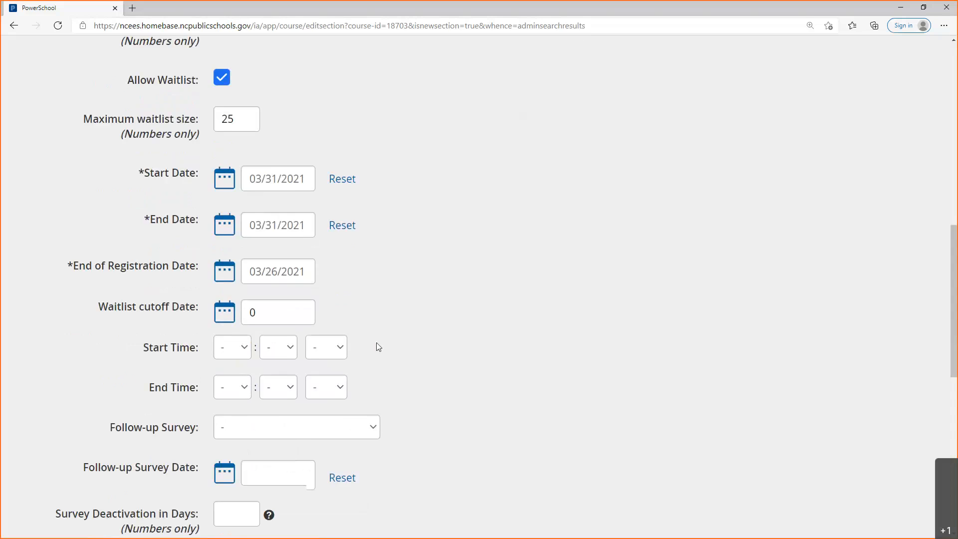
pyautogui.click(229, 313)
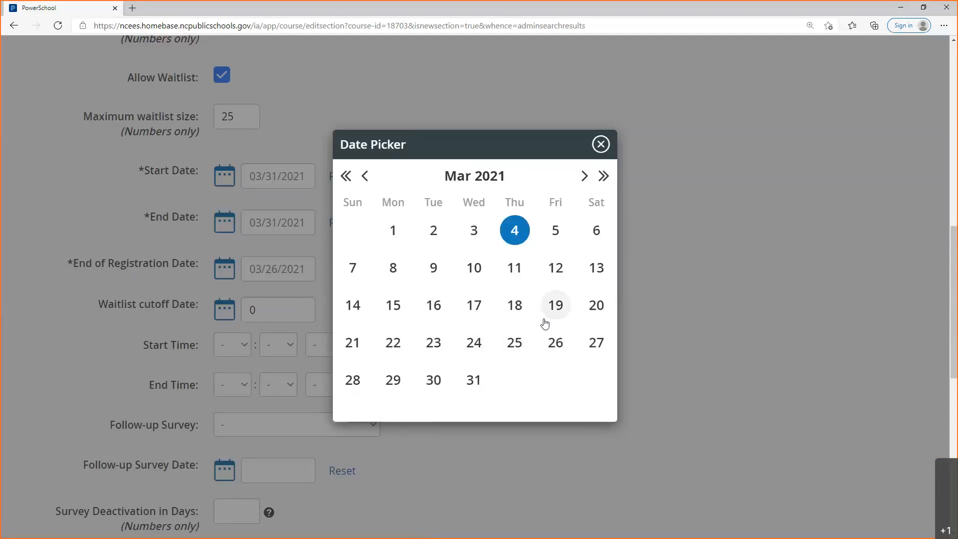
pyautogui.click(393, 342)
# - Set the section's start time to 8:00 AM
pyautogui.scroll(-1, 379, 307)
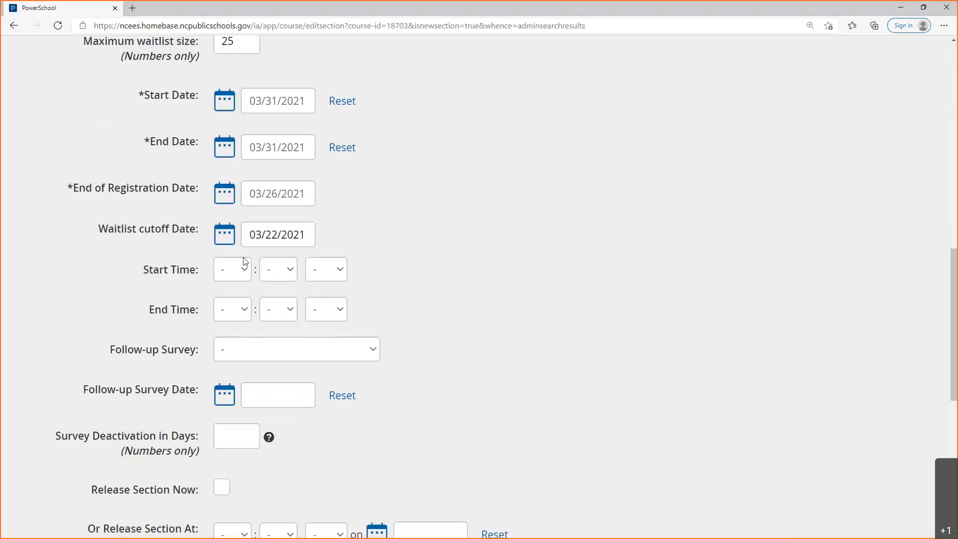
pyautogui.moveTo(144, 269); pyautogui.dragTo(201, 312)
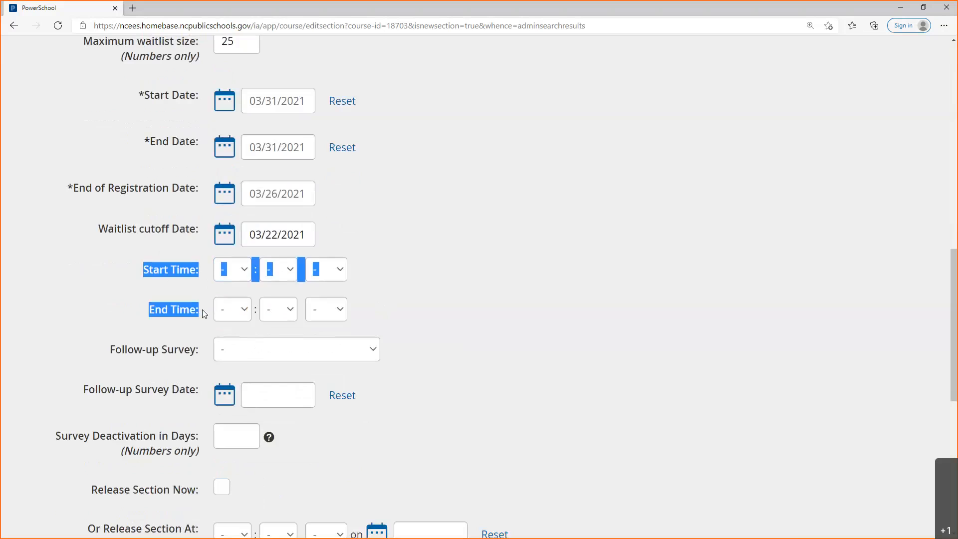
pyautogui.click(371, 298)
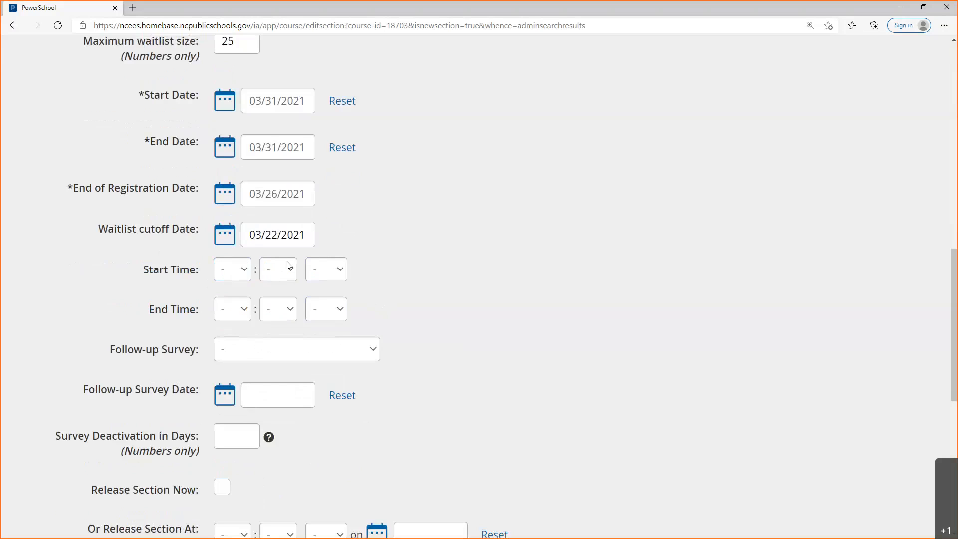
pyautogui.click(246, 273)
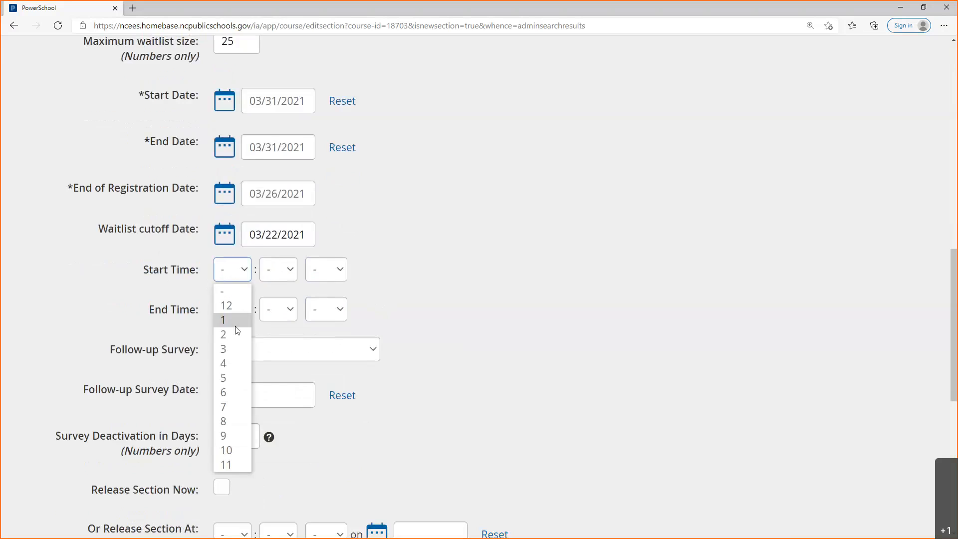
pyautogui.click(232, 421)
pyautogui.click(279, 270)
pyautogui.click(273, 305)
pyautogui.click(325, 274)
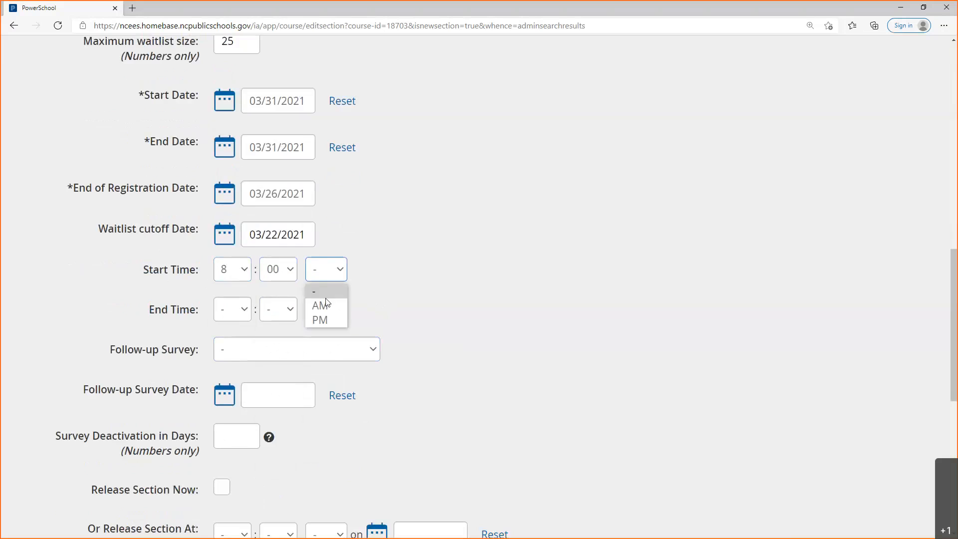
pyautogui.click(321, 306)
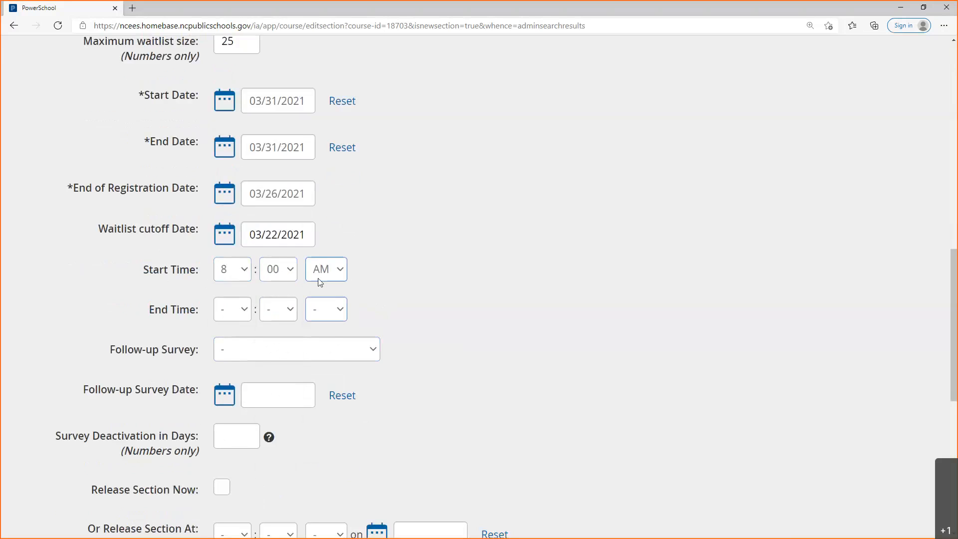
# - Set the section's end time to 1:00 PM
pyautogui.click(242, 311)
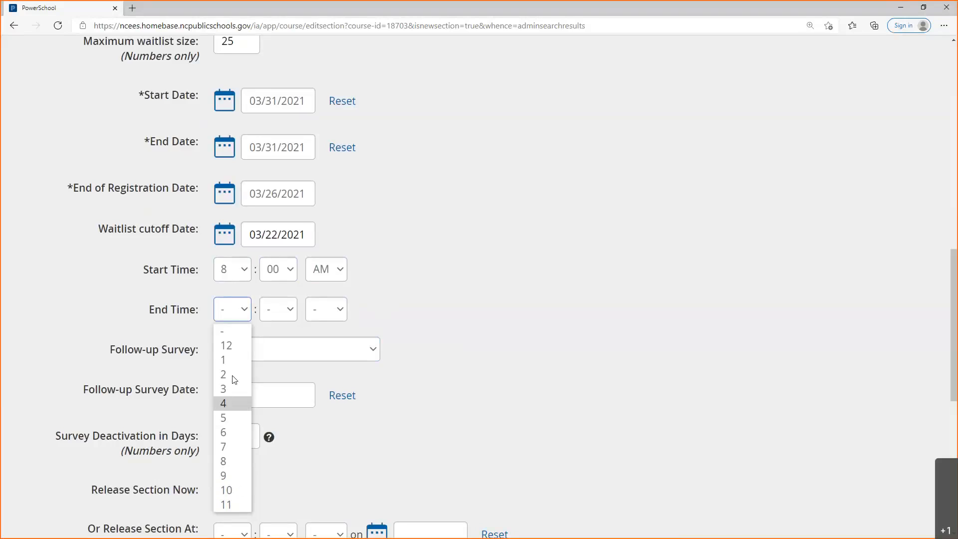
pyautogui.click(234, 346)
pyautogui.click(285, 311)
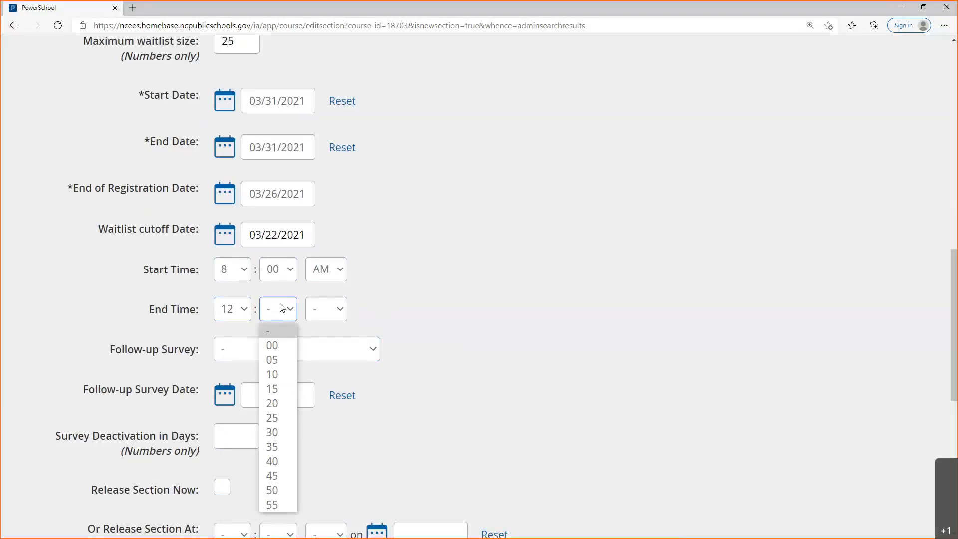
pyautogui.click(283, 344)
pyautogui.click(326, 313)
pyautogui.click(323, 344)
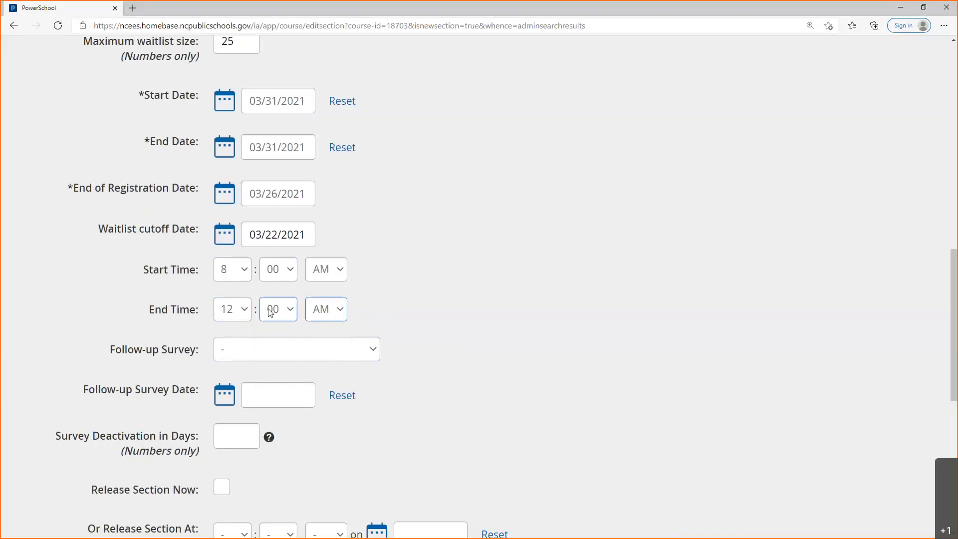
pyautogui.click(248, 309)
pyautogui.click(234, 360)
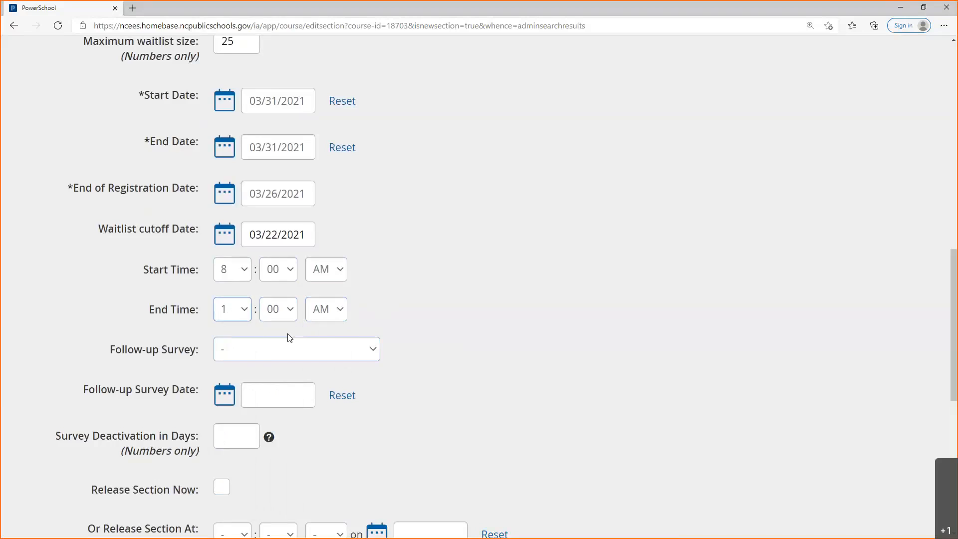
pyautogui.click(323, 312)
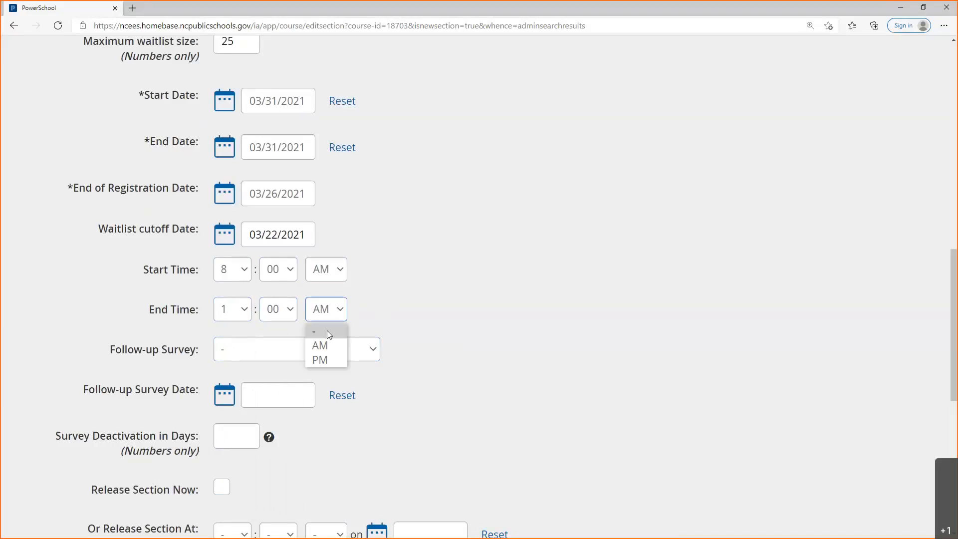
pyautogui.click(326, 359)
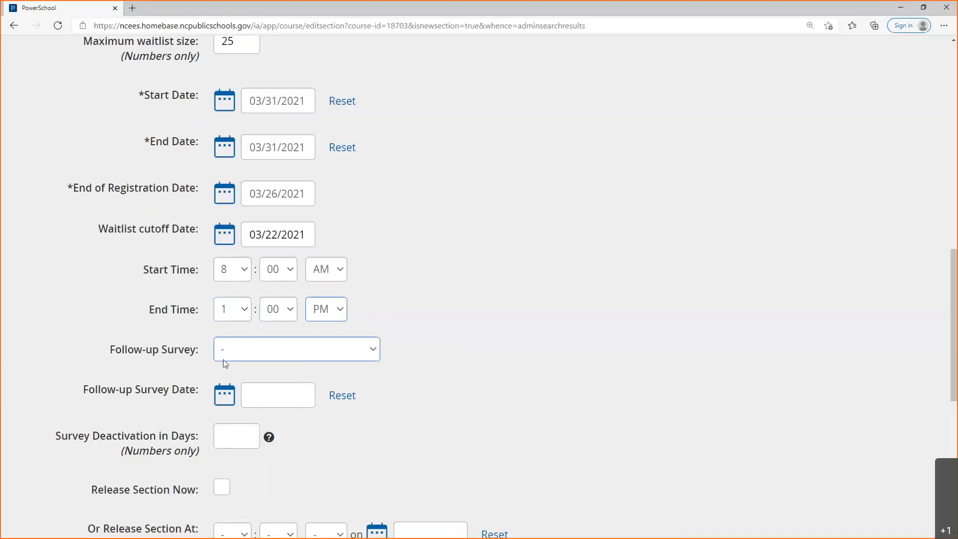
# - Leave the follow-up survey and survey deactivation fields empty and set the section to release now
pyautogui.scroll(-1, 154, 353)
pyautogui.scroll(-1, 154, 354)
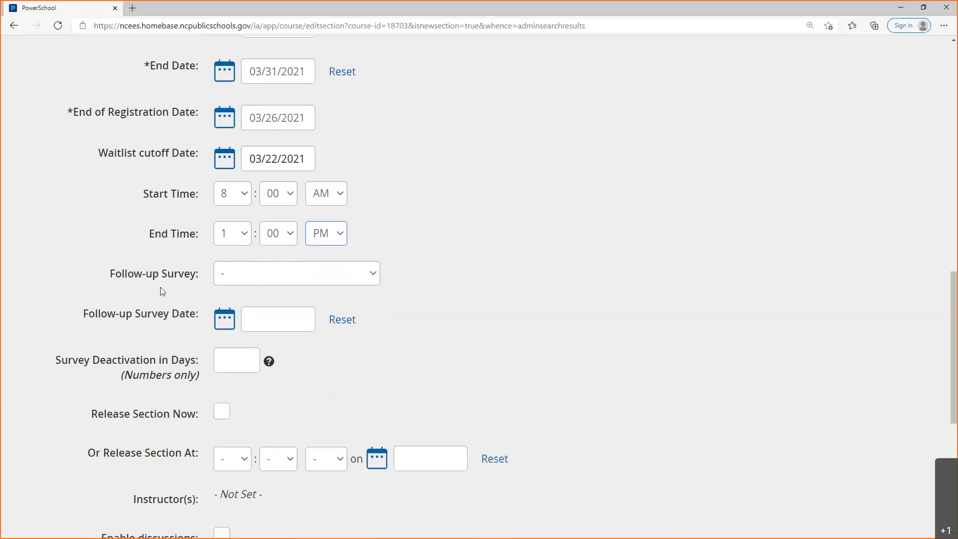
pyautogui.click(253, 282)
pyautogui.click(266, 279)
pyautogui.moveTo(68, 359); pyautogui.dragTo(210, 370)
pyautogui.click(231, 387)
pyautogui.scroll(-1, 223, 412)
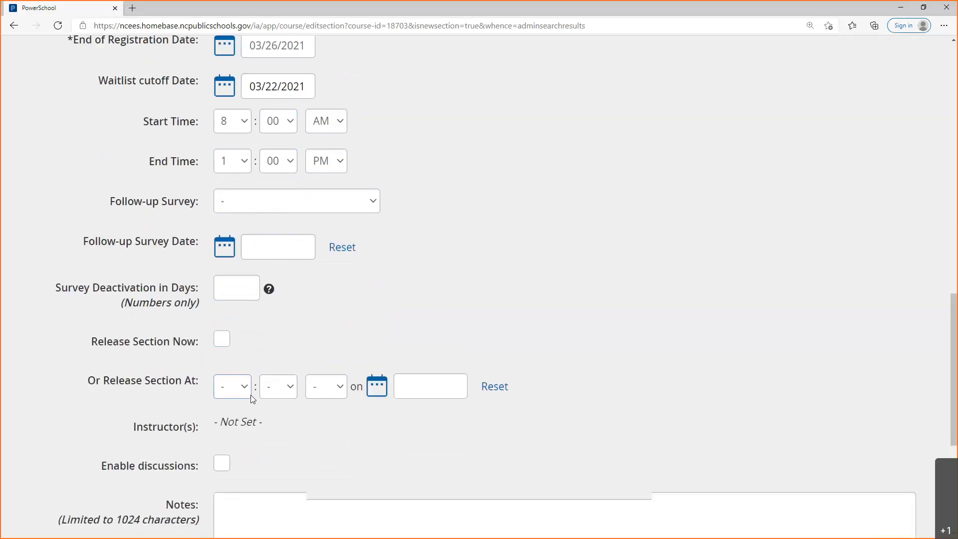
pyautogui.click(223, 339)
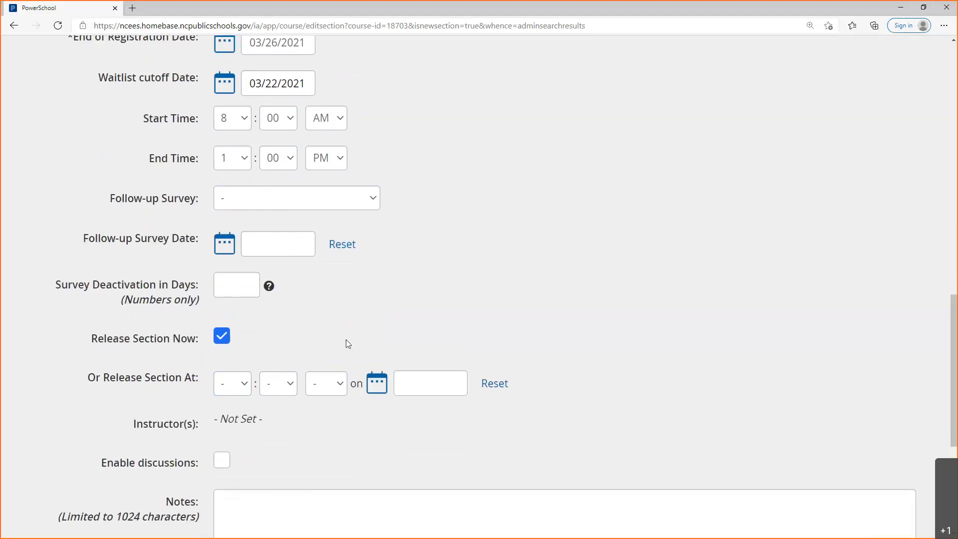
# - Examine the scheduled release time options and the section's dates, leaving the scheduled release unset
pyautogui.scroll(-1, 322, 323)
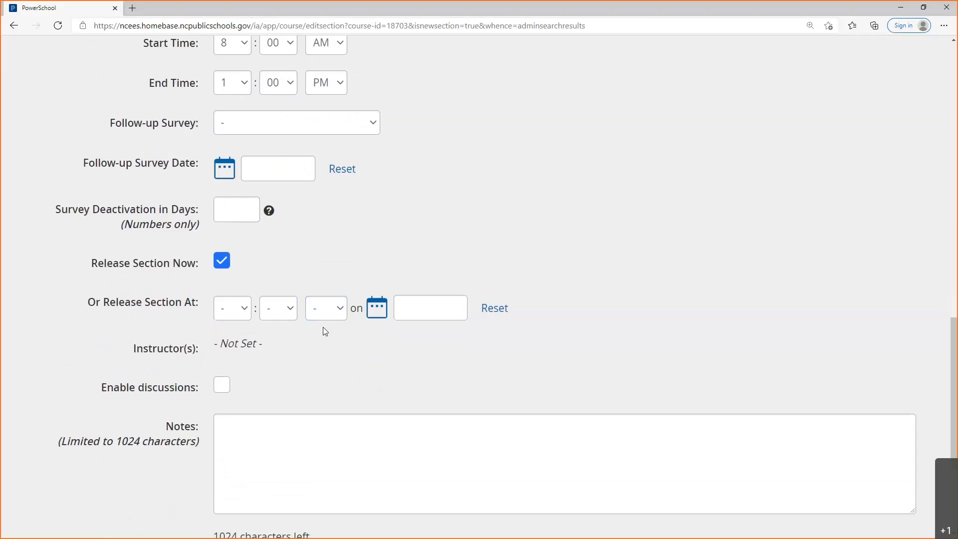
pyautogui.click(244, 316)
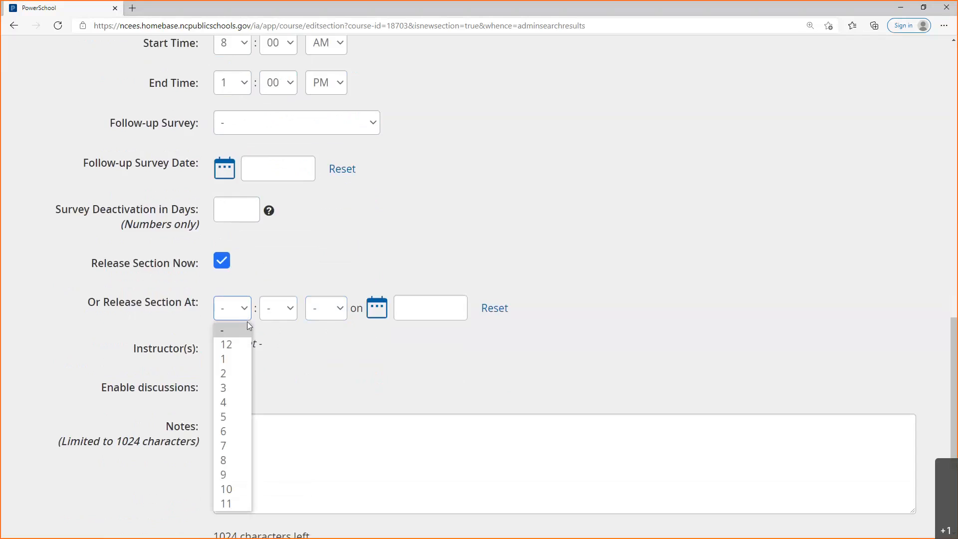
pyautogui.scroll(3, 349, 259)
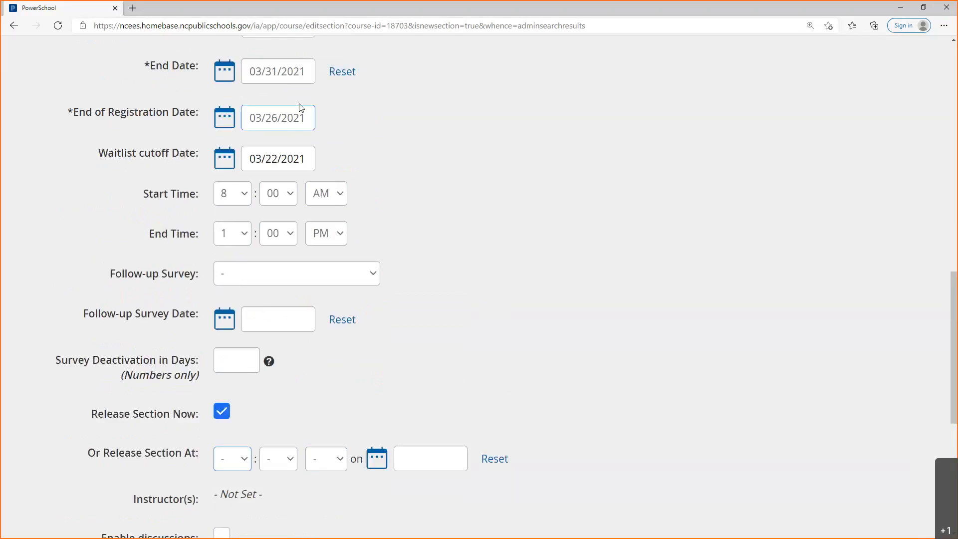
pyautogui.scroll(2, 294, 130)
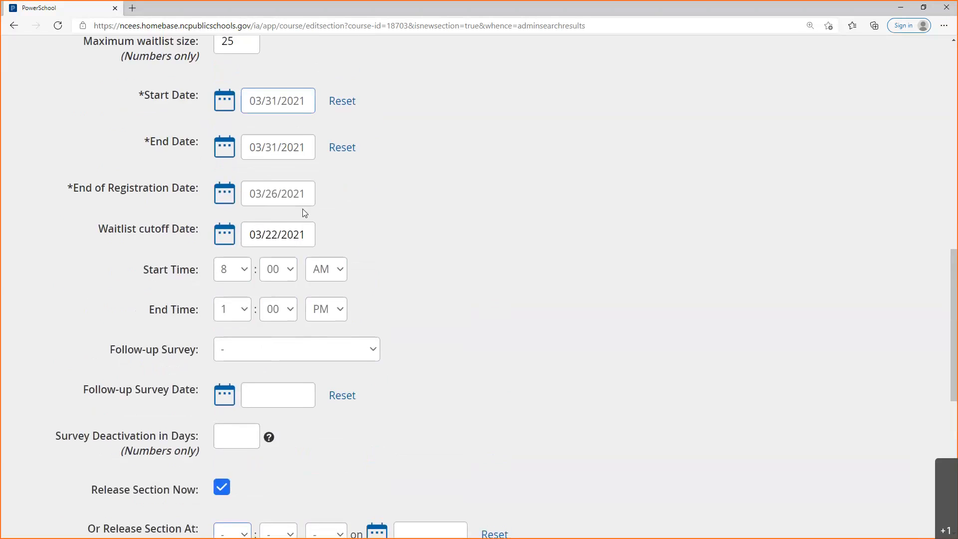
pyautogui.scroll(-5, 304, 213)
pyautogui.click(241, 313)
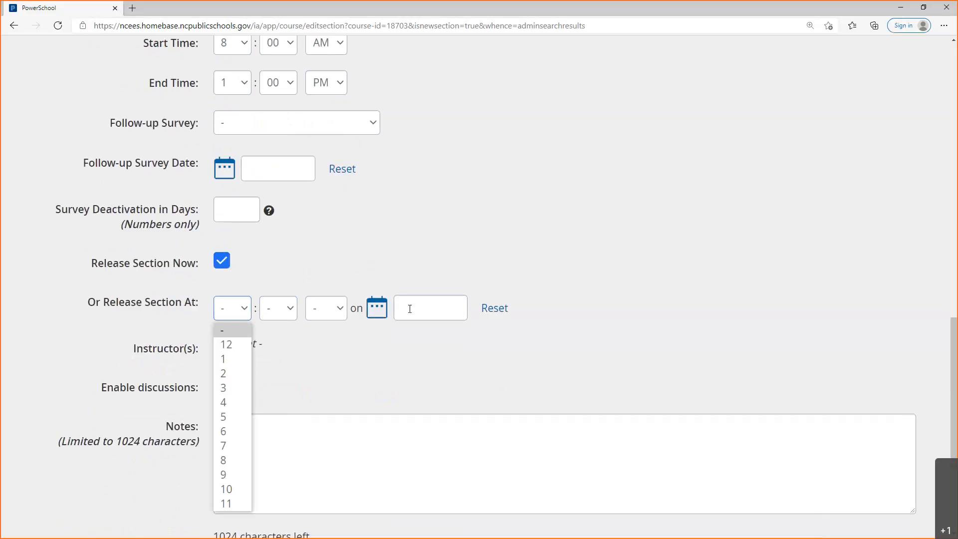
pyautogui.click(464, 335)
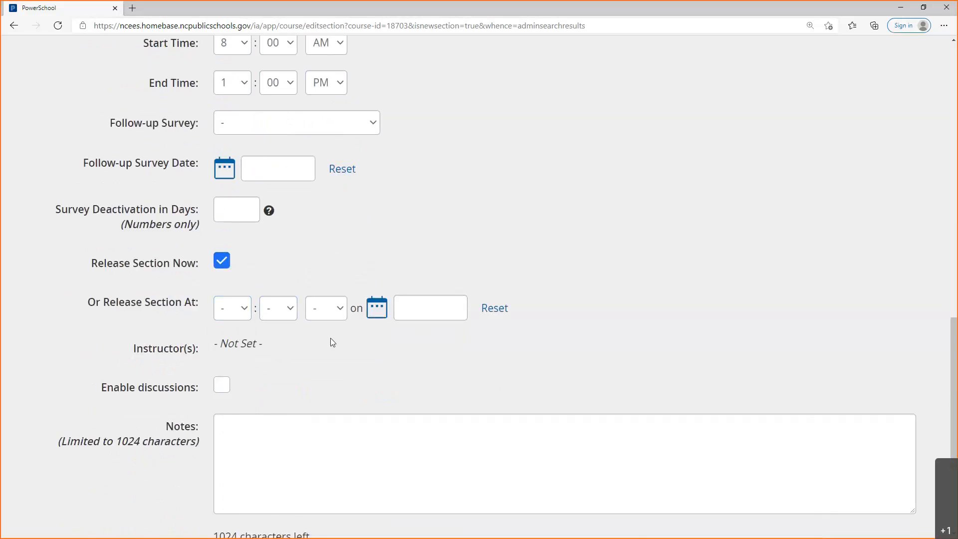
# - Leave discussions disabled and the notes empty, keep the completion status In Progress, and create the section
pyautogui.scroll(-2, 291, 346)
pyautogui.moveTo(133, 271); pyautogui.dragTo(280, 277)
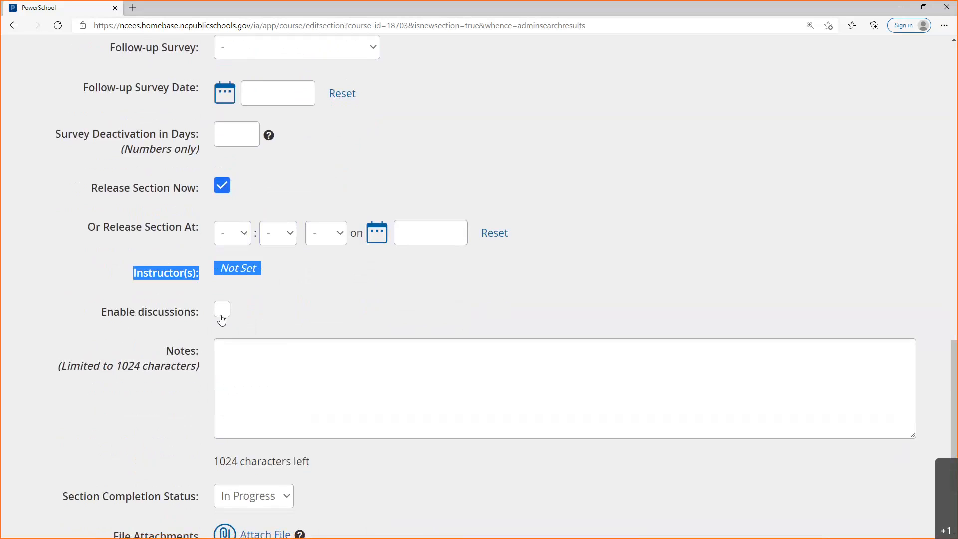
pyautogui.scroll(-1, 233, 340)
pyautogui.click(247, 347)
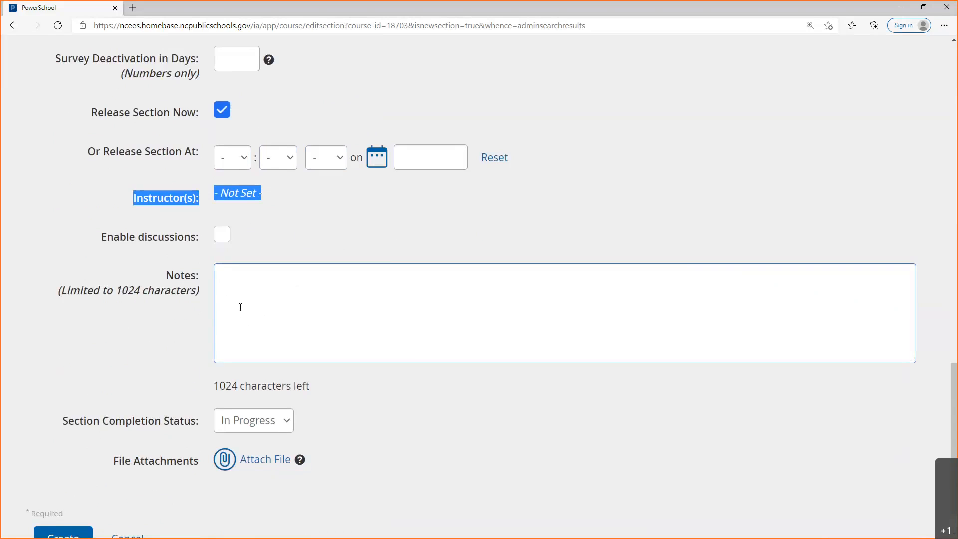
pyautogui.scroll(-1, 116, 388)
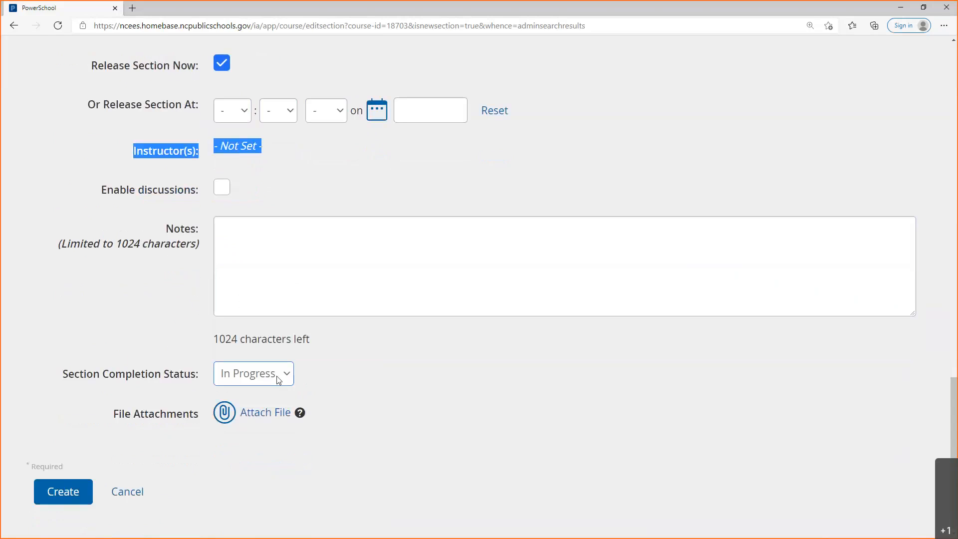
pyautogui.click(278, 378)
pyautogui.click(313, 390)
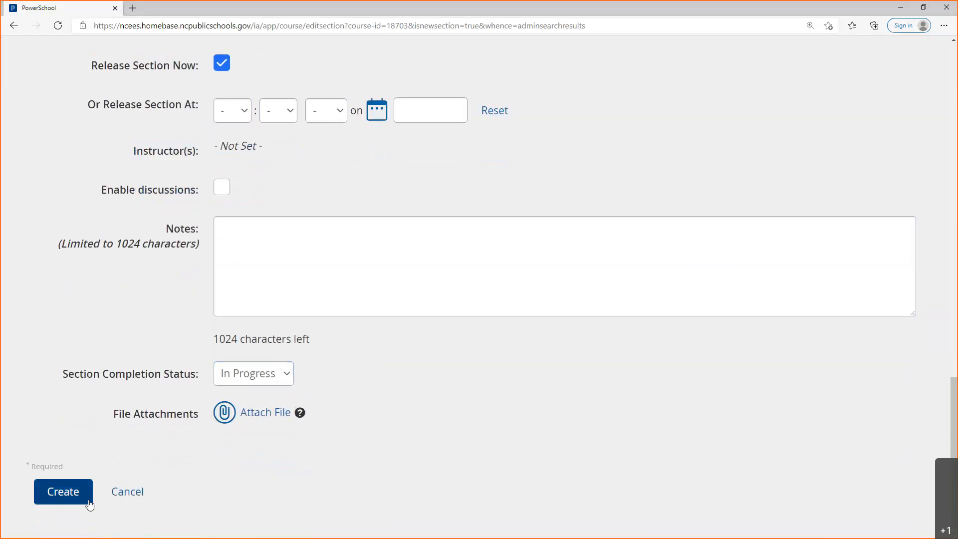
pyautogui.click(70, 492)
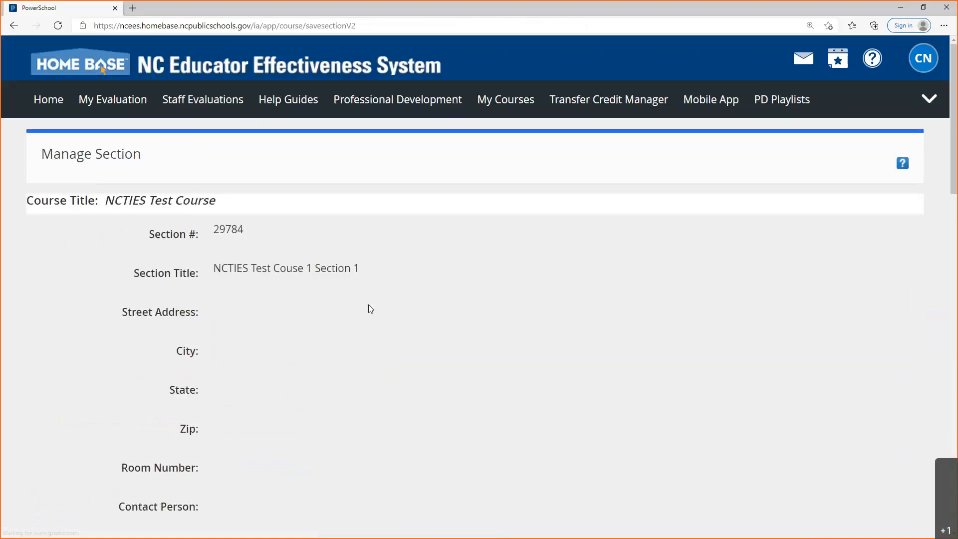
# - Review the saved section's details and its available actions for instructors, class times, roster, course and Moodle
pyautogui.scroll(-6, 368, 309)
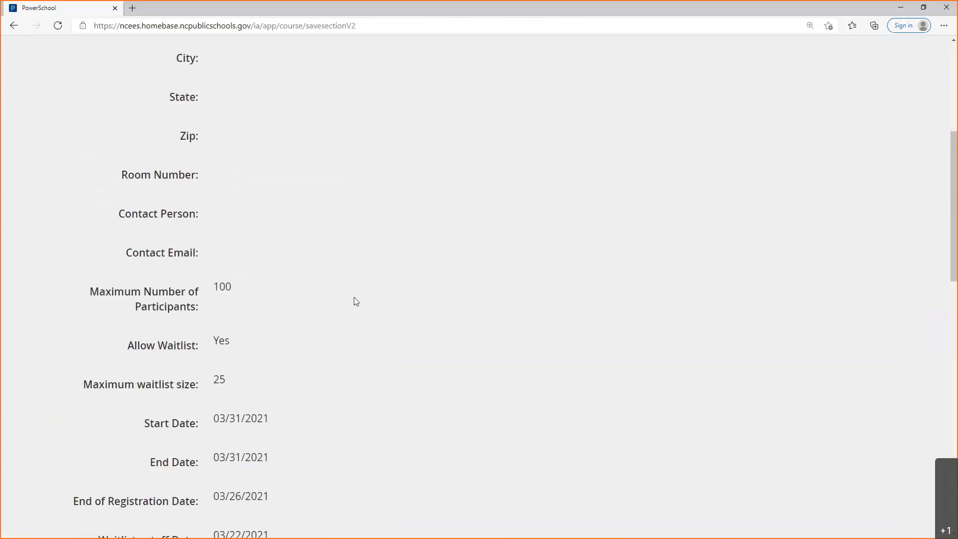
pyautogui.scroll(-5, 355, 301)
pyautogui.scroll(1, 355, 301)
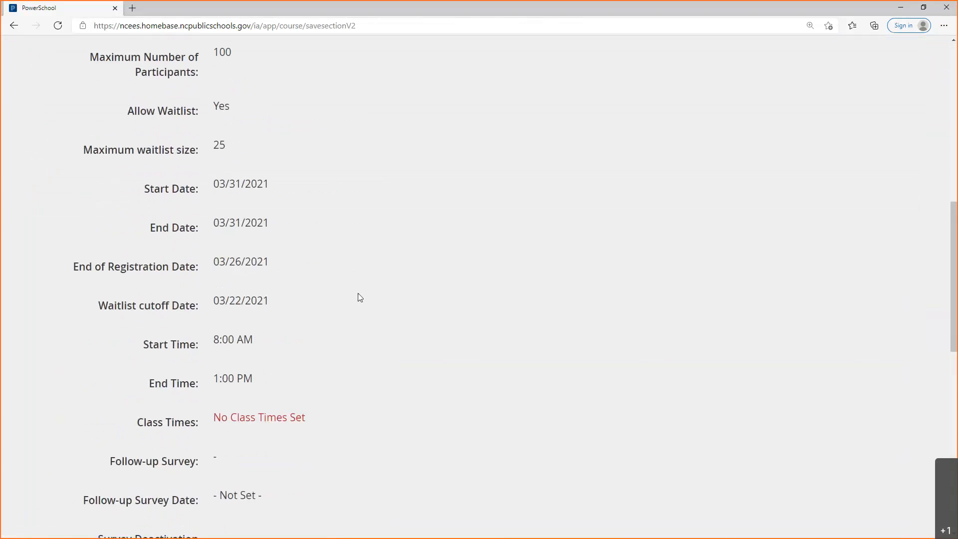
pyautogui.scroll(-10, 360, 298)
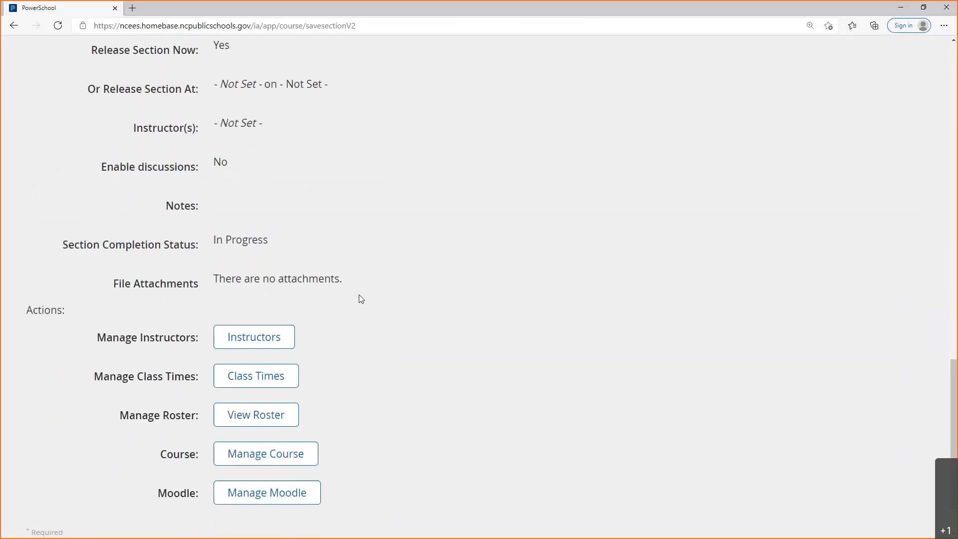
pyautogui.scroll(-2, 359, 295)
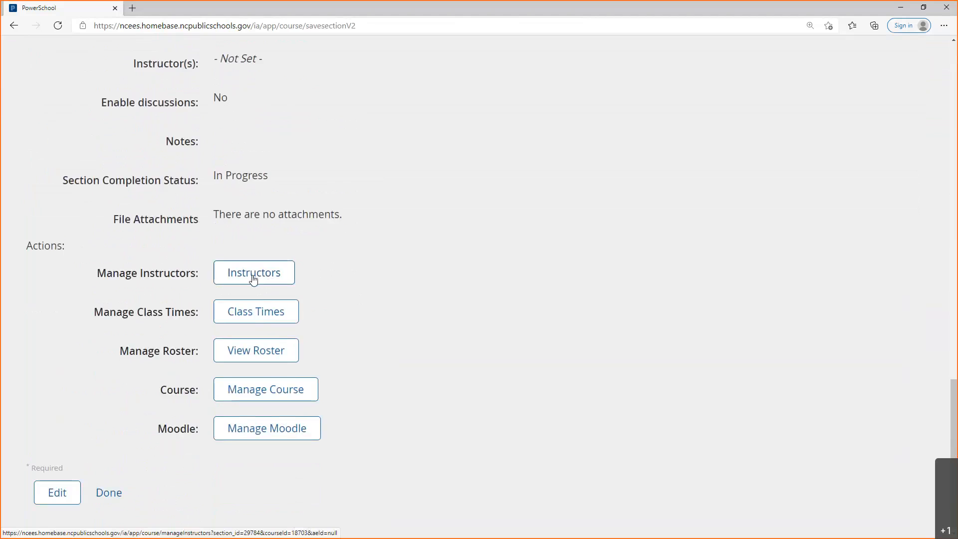
pyautogui.scroll(10, 376, 235)
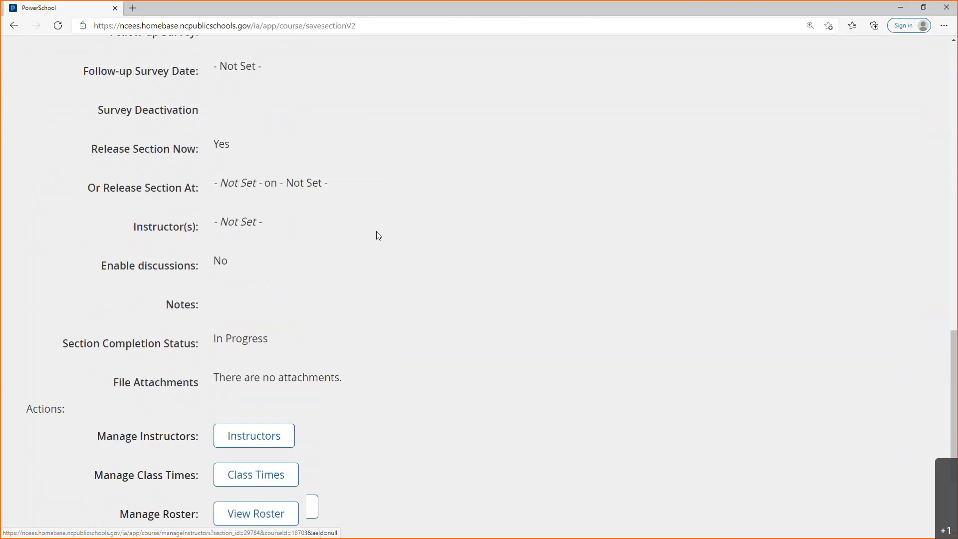
pyautogui.scroll(-10, 303, 108)
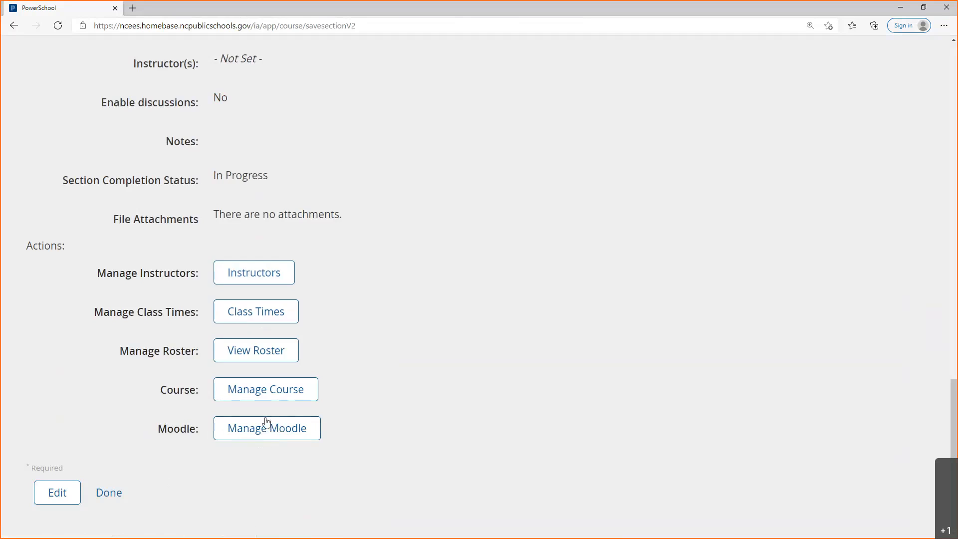
# - Finish managing the section and look over the NCTIES Test Course management page
pyautogui.click(113, 497)
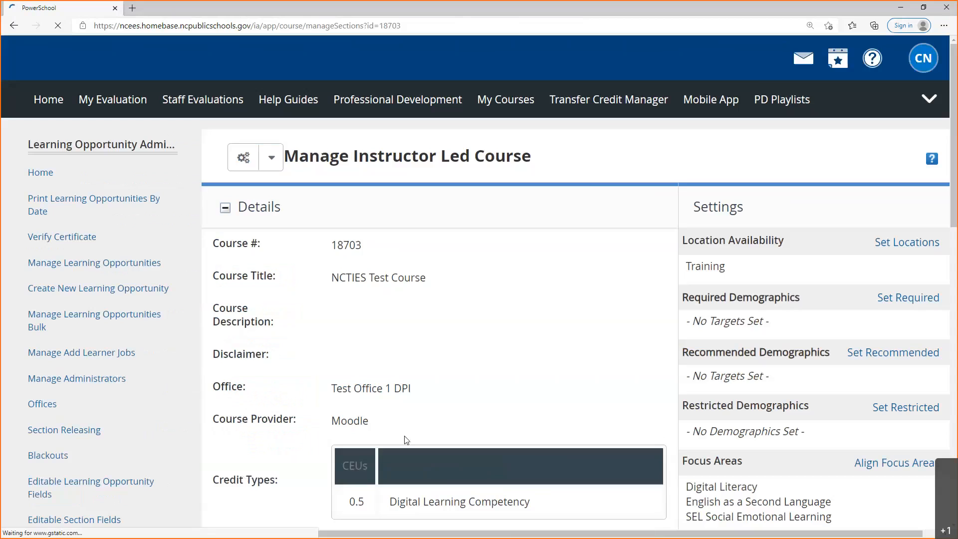
pyautogui.scroll(-5, 469, 358)
pyautogui.scroll(-2, 471, 359)
pyautogui.scroll(8, 473, 358)
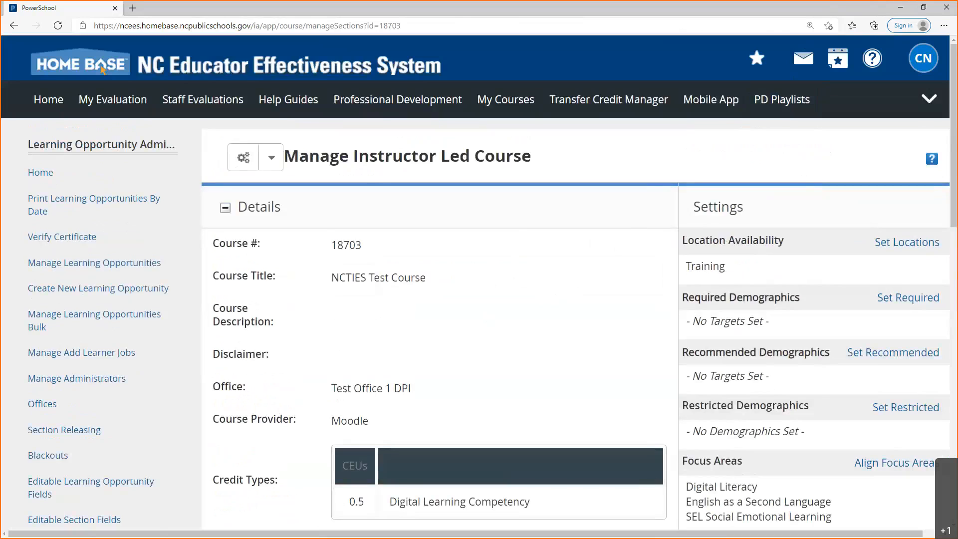
pyautogui.hotkey('alt', 'Tab')
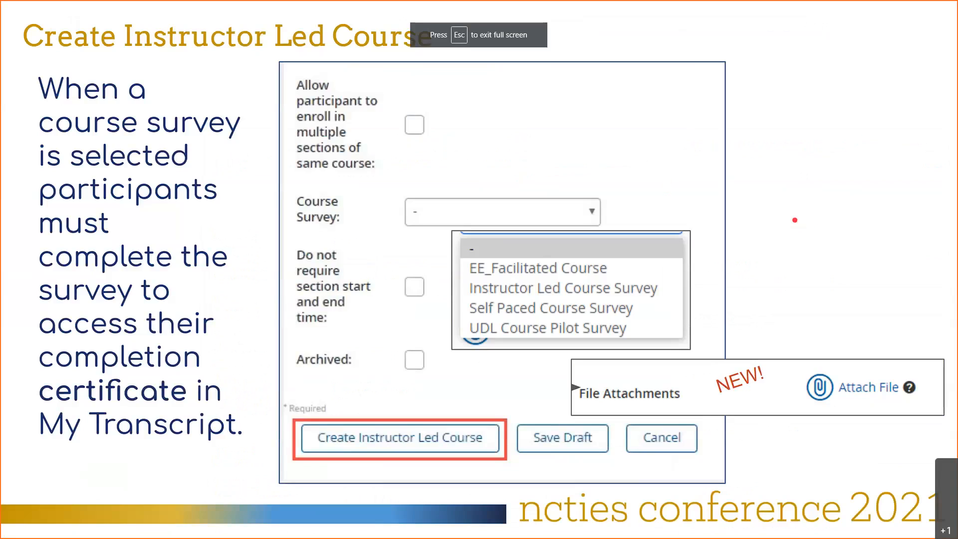
pyautogui.press('Right')
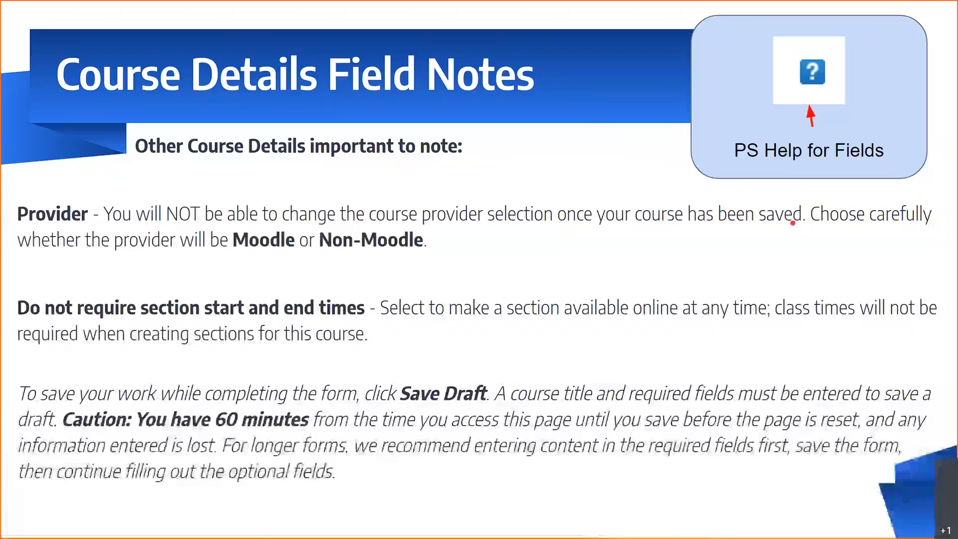